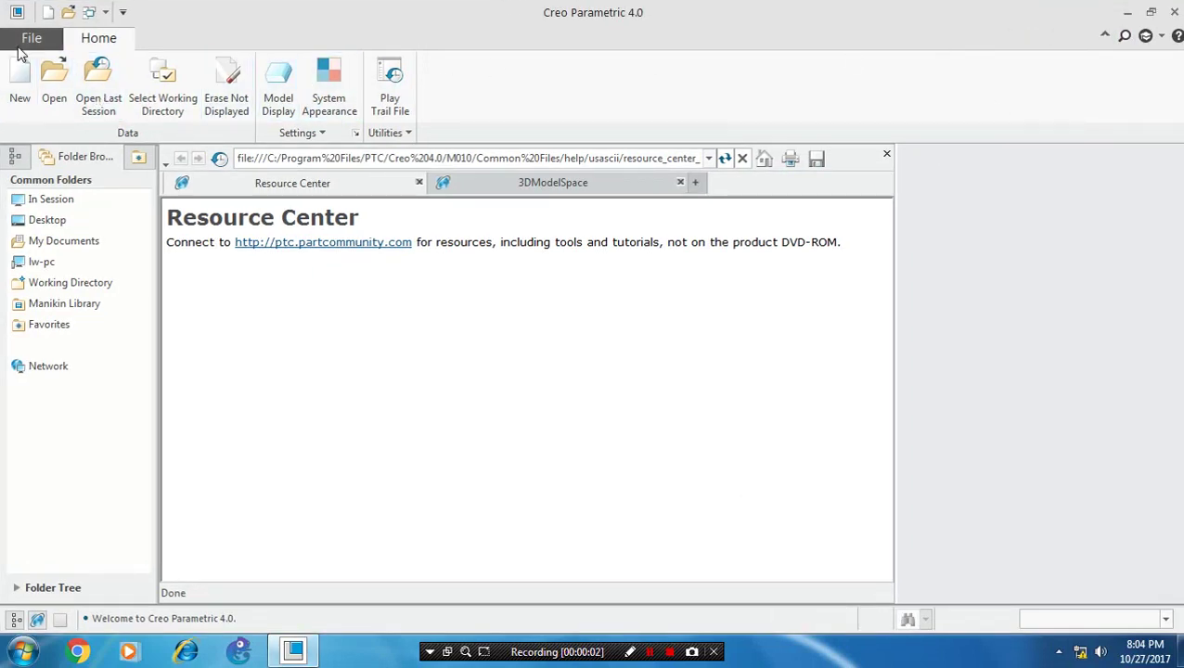
# Create a new solid part from the mmns_part_solid template instead of the default template
pyautogui.click(23, 74)
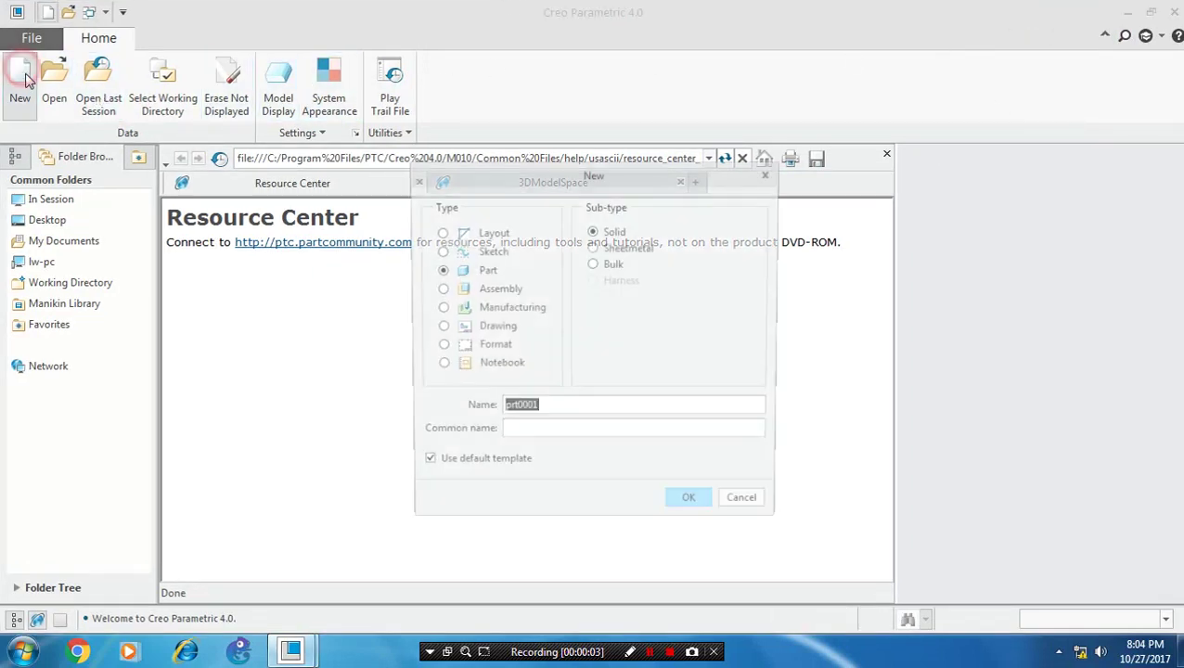
pyautogui.click(438, 270)
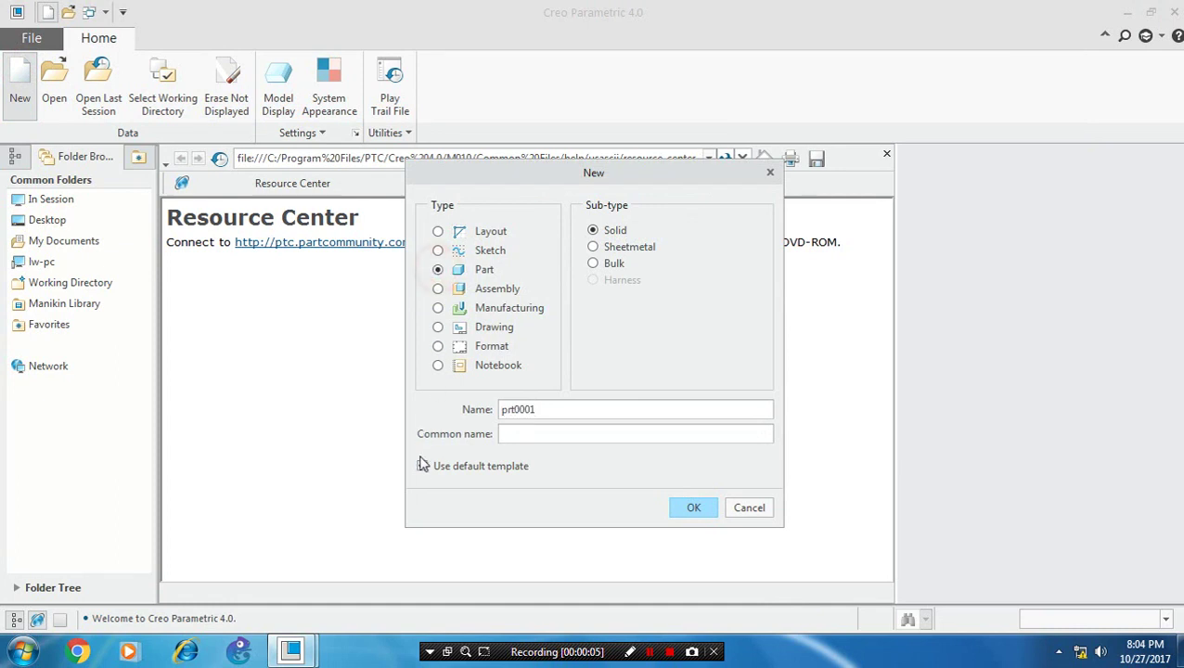
pyautogui.click(683, 508)
pyautogui.click(483, 268)
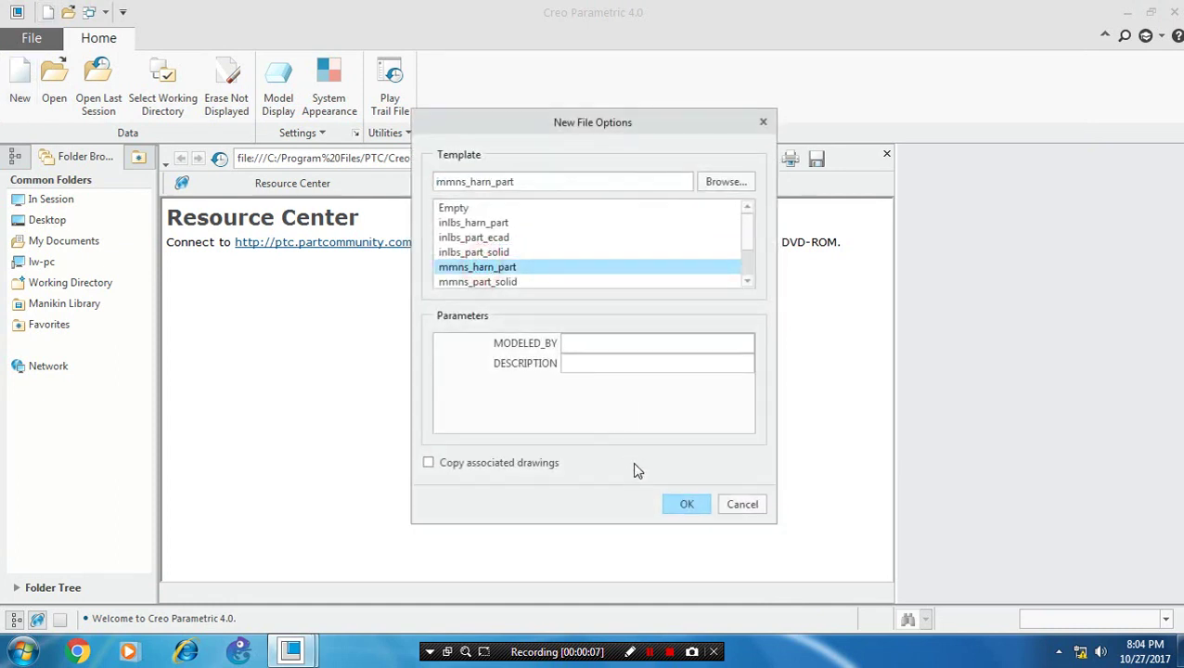
pyautogui.click(502, 281)
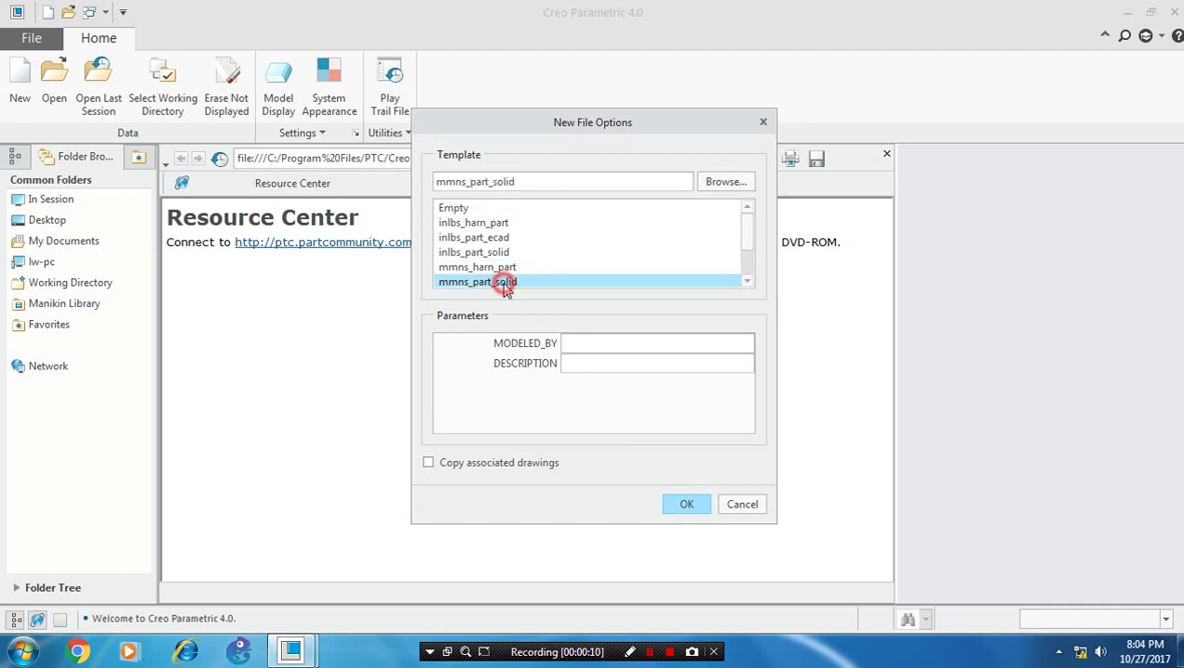
pyautogui.click(687, 506)
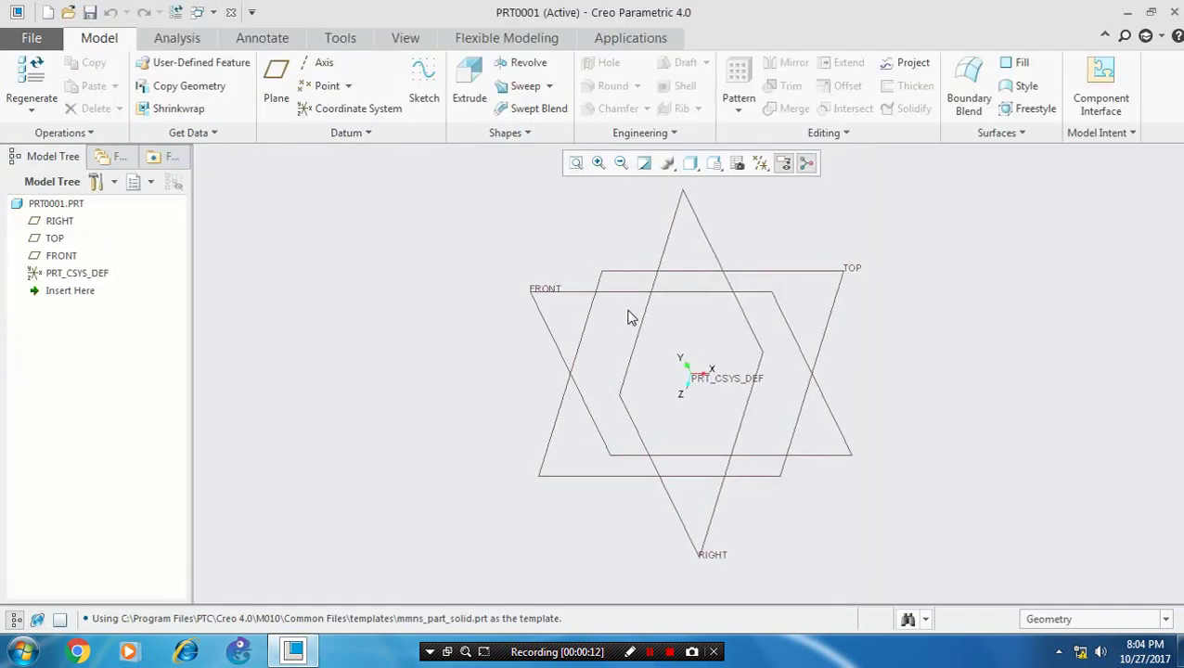
# Sketch a center rectangle about 411 by 218 mm on the TOP plane, centred on the origin
pyautogui.click(761, 271)
pyautogui.click(427, 90)
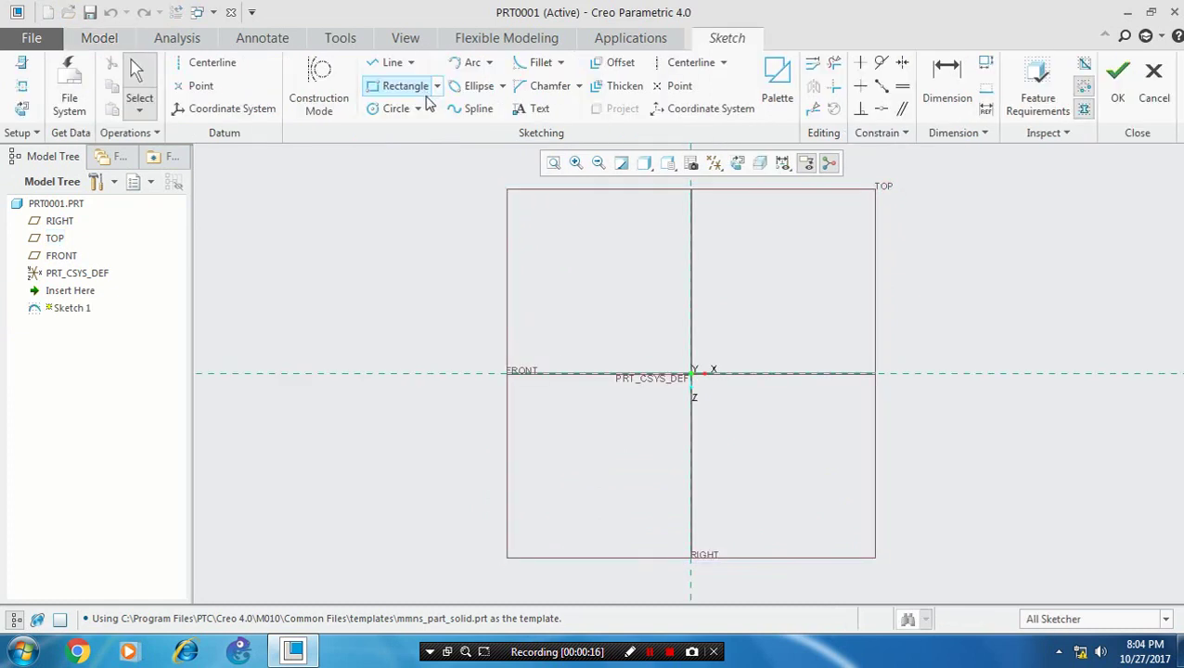
pyautogui.click(437, 86)
pyautogui.click(432, 145)
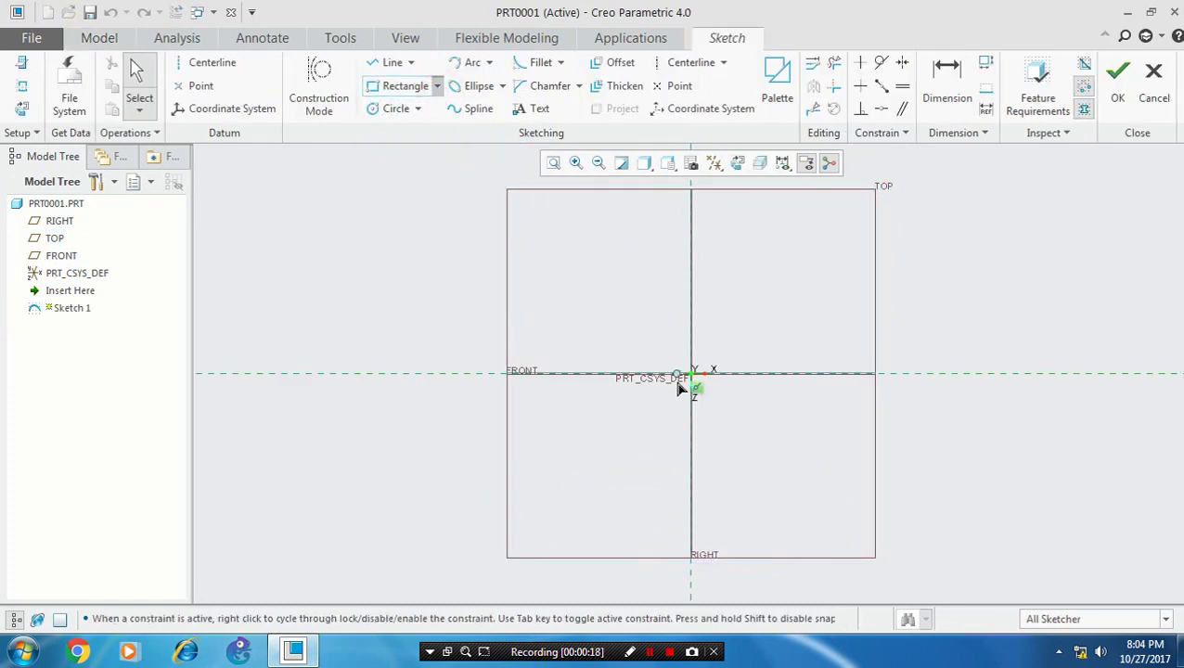
pyautogui.click(691, 374)
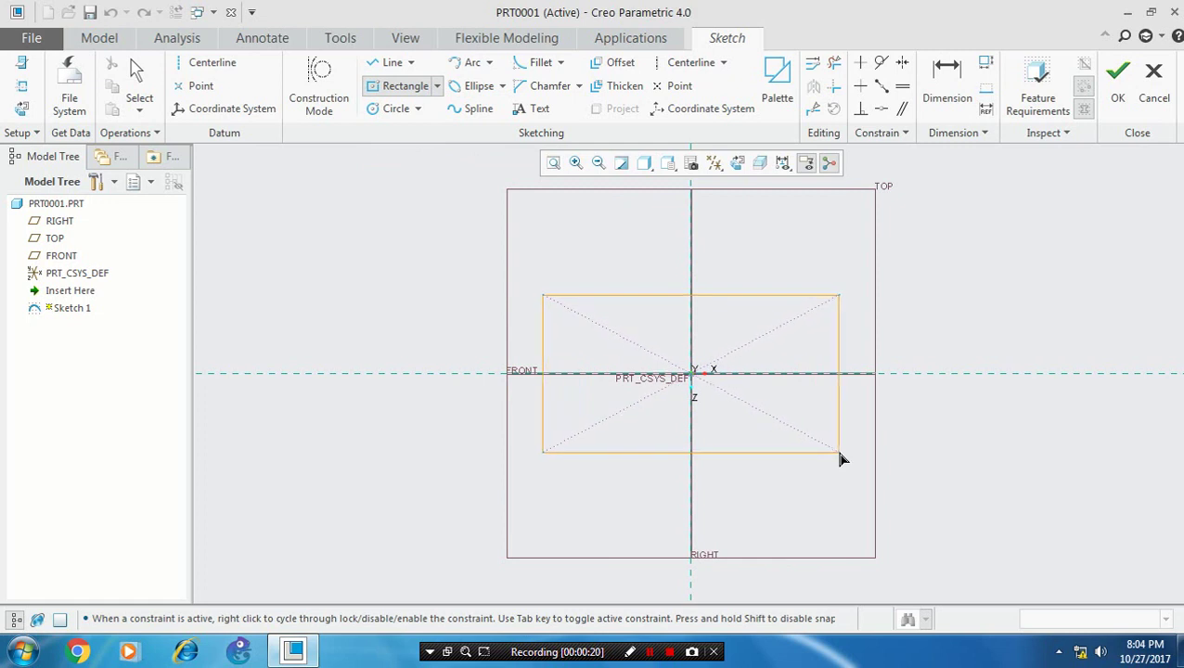
pyautogui.click(839, 453)
# Set the rectangle's width to 415 mm and its height to 215 mm, and finish the sketch
pyautogui.click(1036, 86)
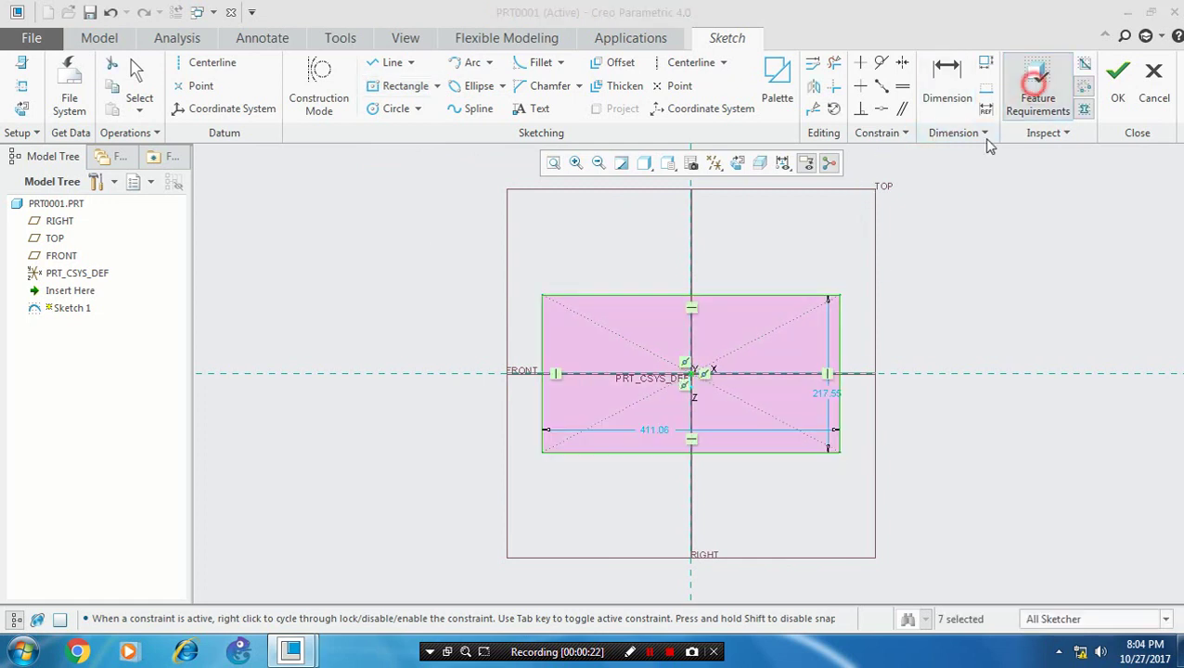
pyautogui.click(597, 405)
pyautogui.doubleClick(663, 433)
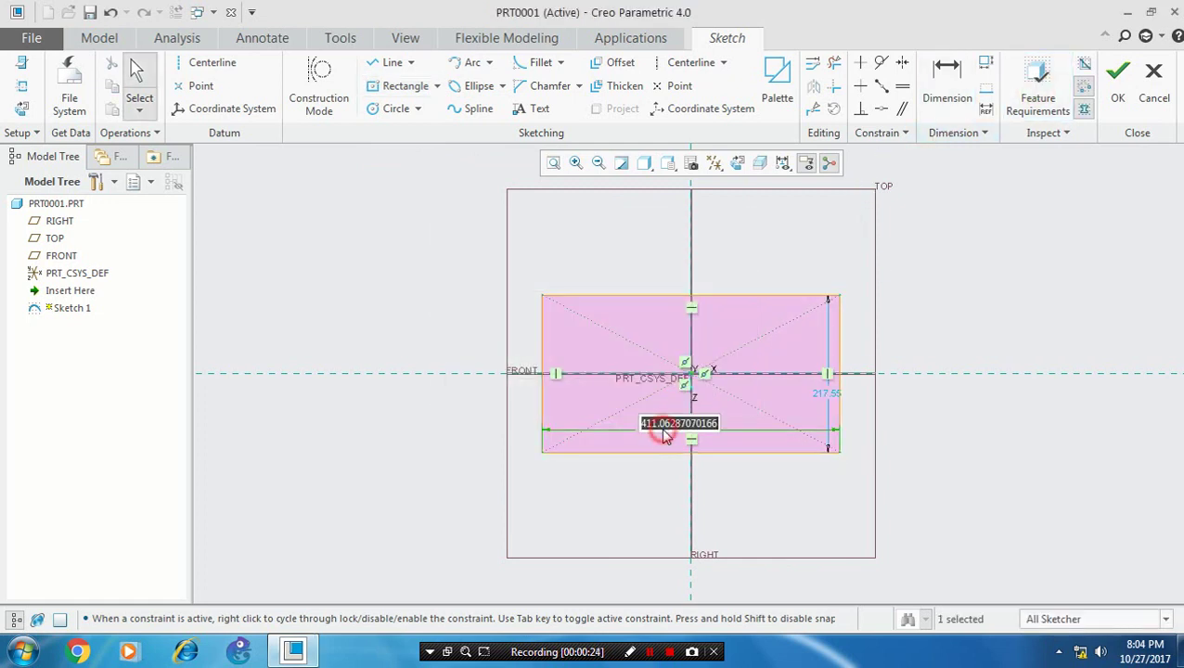
pyautogui.write('4')
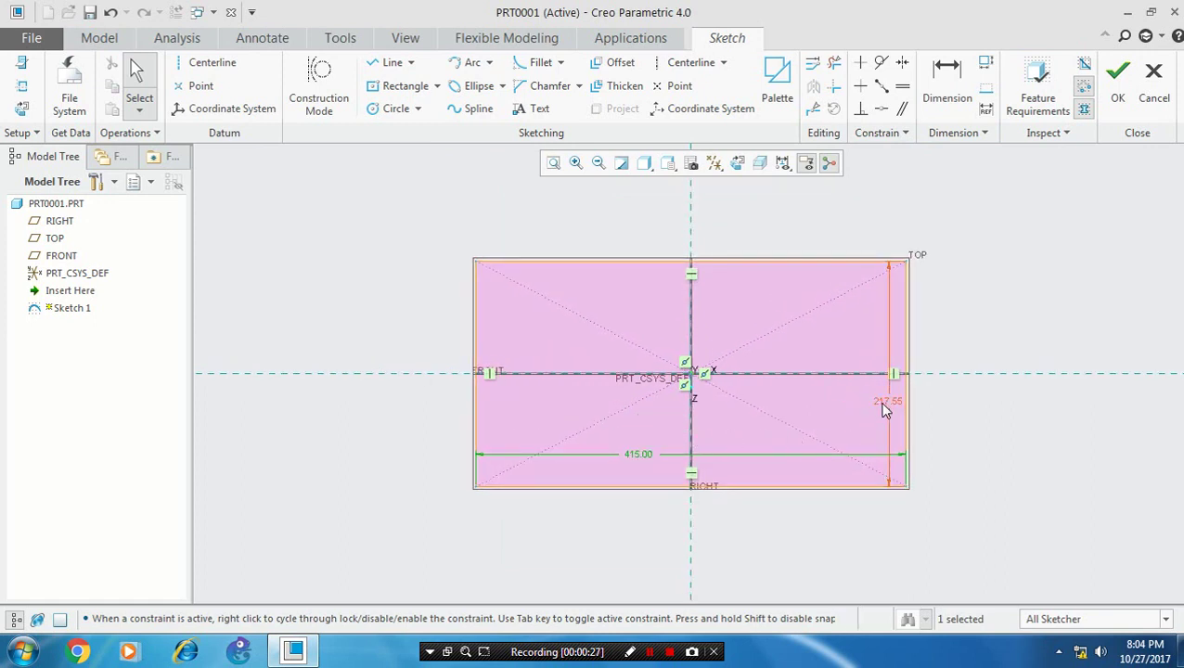
pyautogui.doubleClick(884, 409)
pyautogui.write('215')
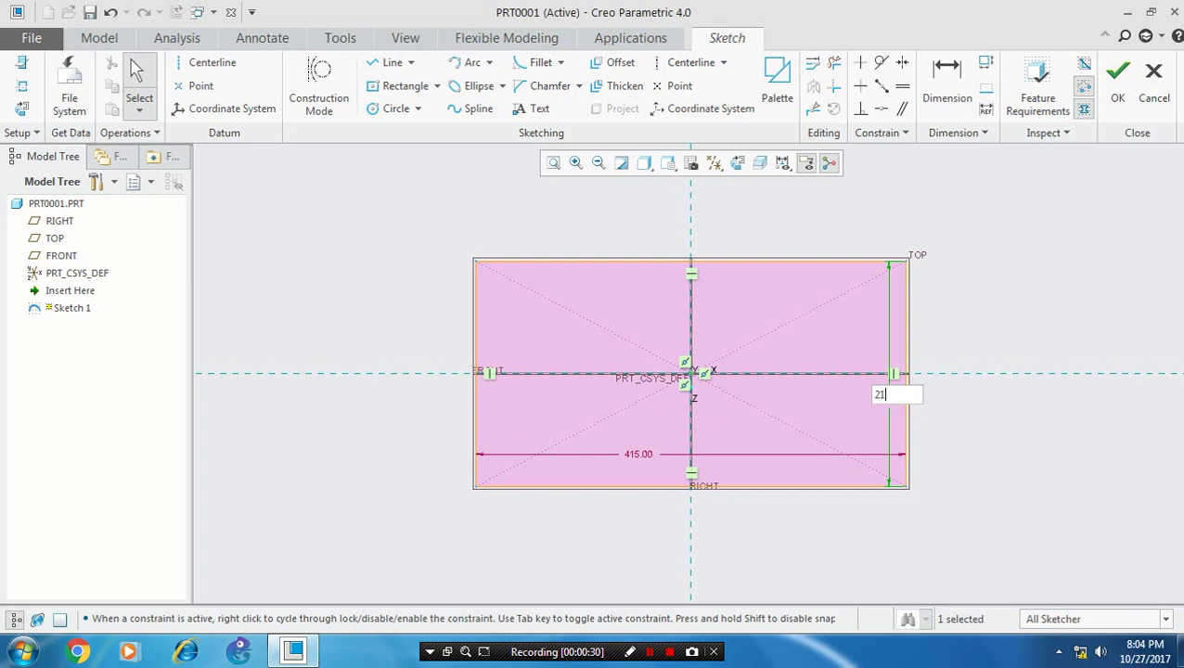
pyautogui.press('Return')
pyautogui.click(1122, 88)
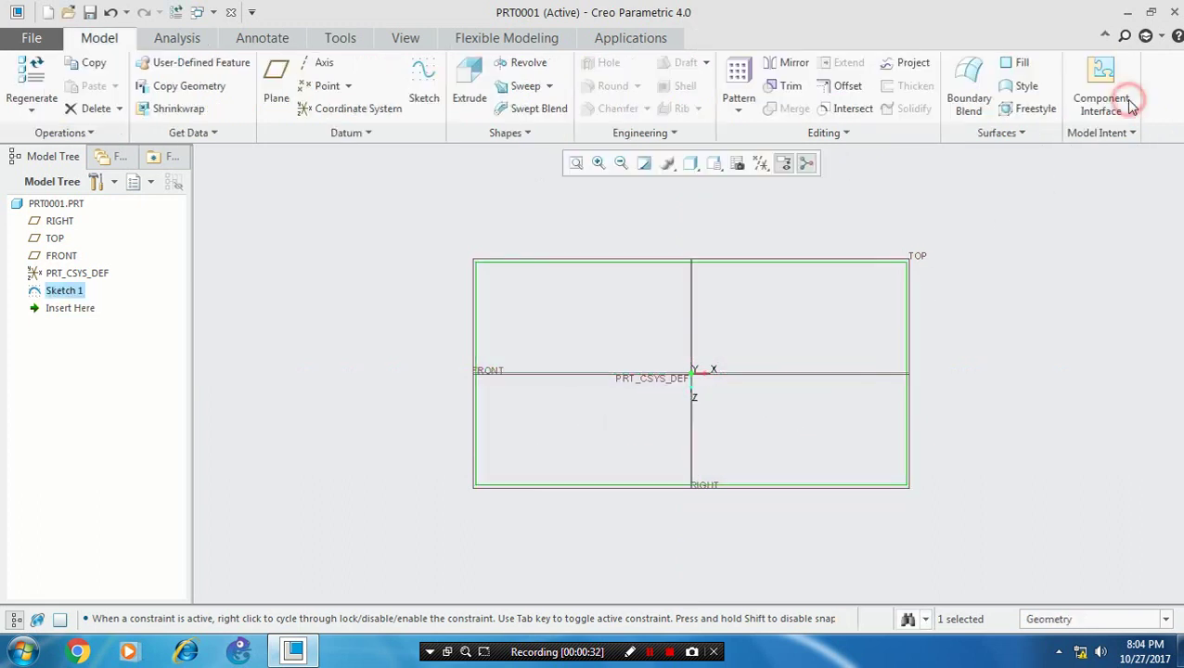
# Extrude the rectangle as a surface to a depth of 150 mm, symmetric about the sketch plane
pyautogui.click(473, 95)
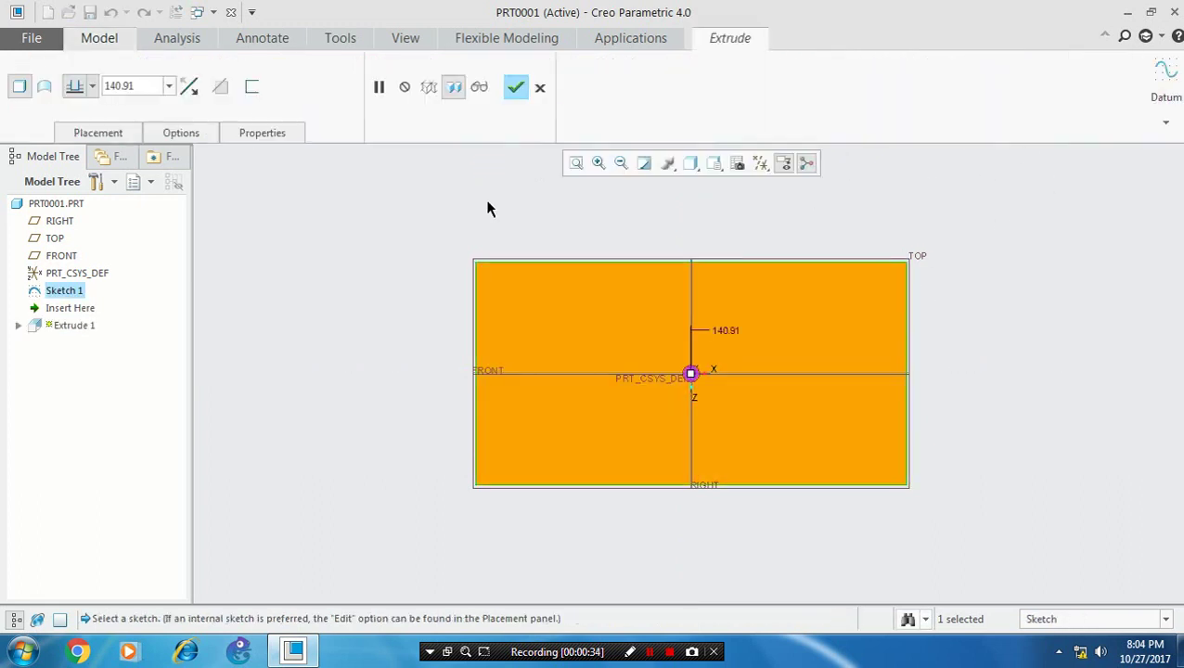
pyautogui.click(44, 90)
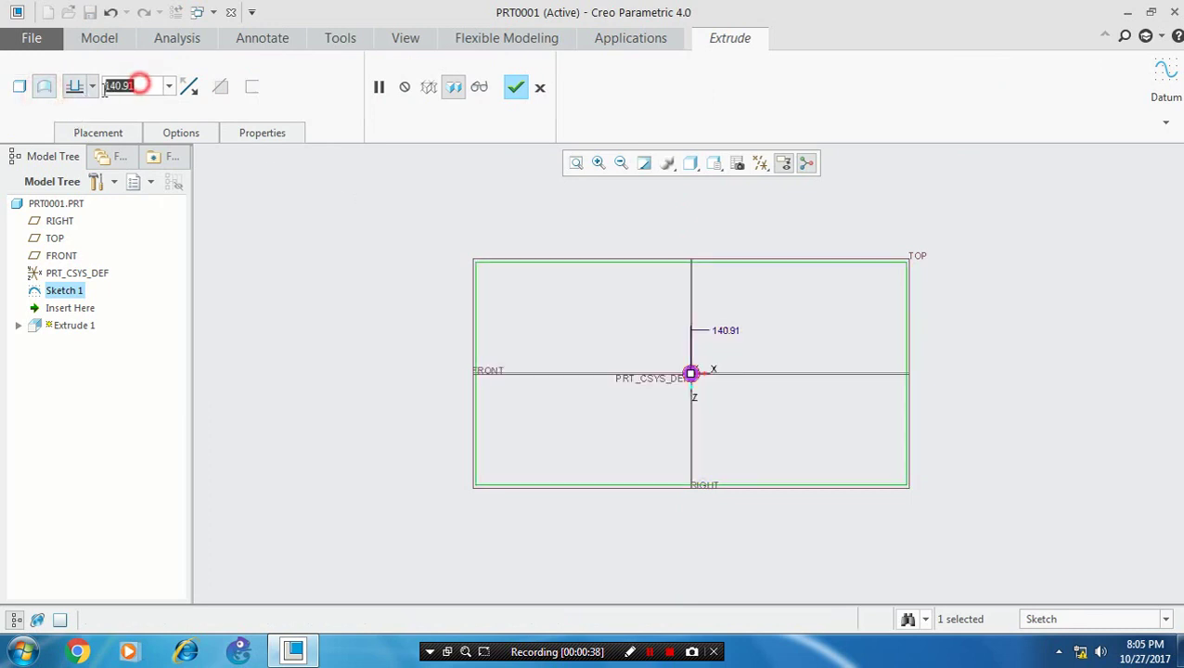
pyautogui.write('1')
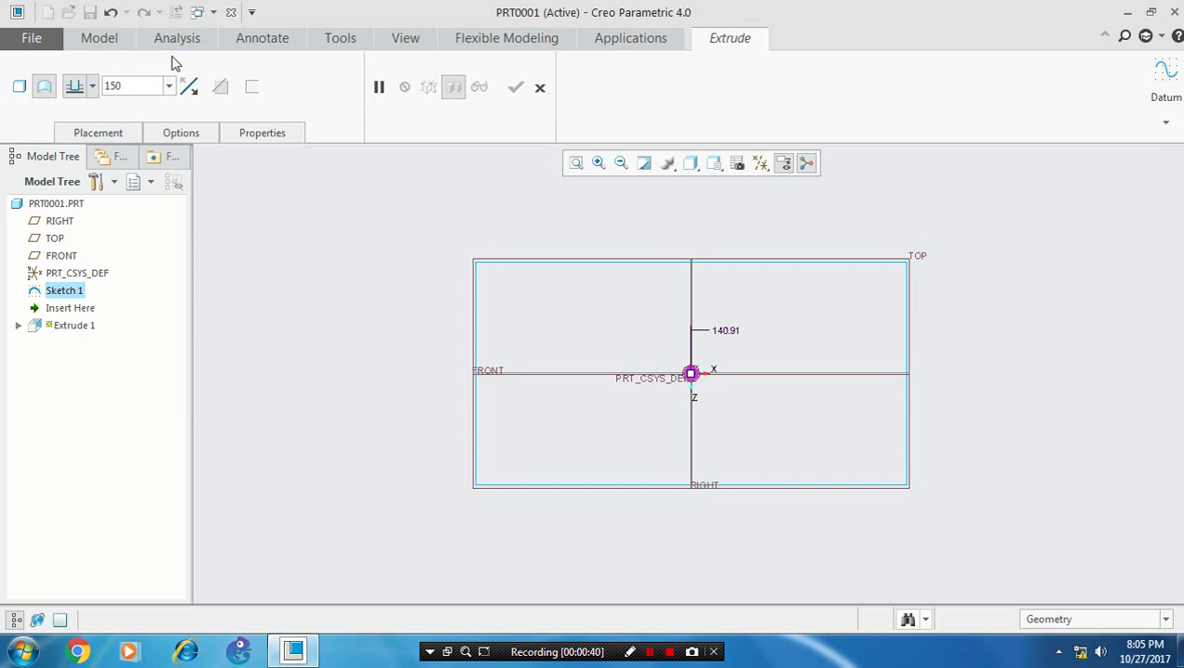
pyautogui.write('50')
pyautogui.click(334, 215)
pyautogui.hotkey('ctrl', 'd')
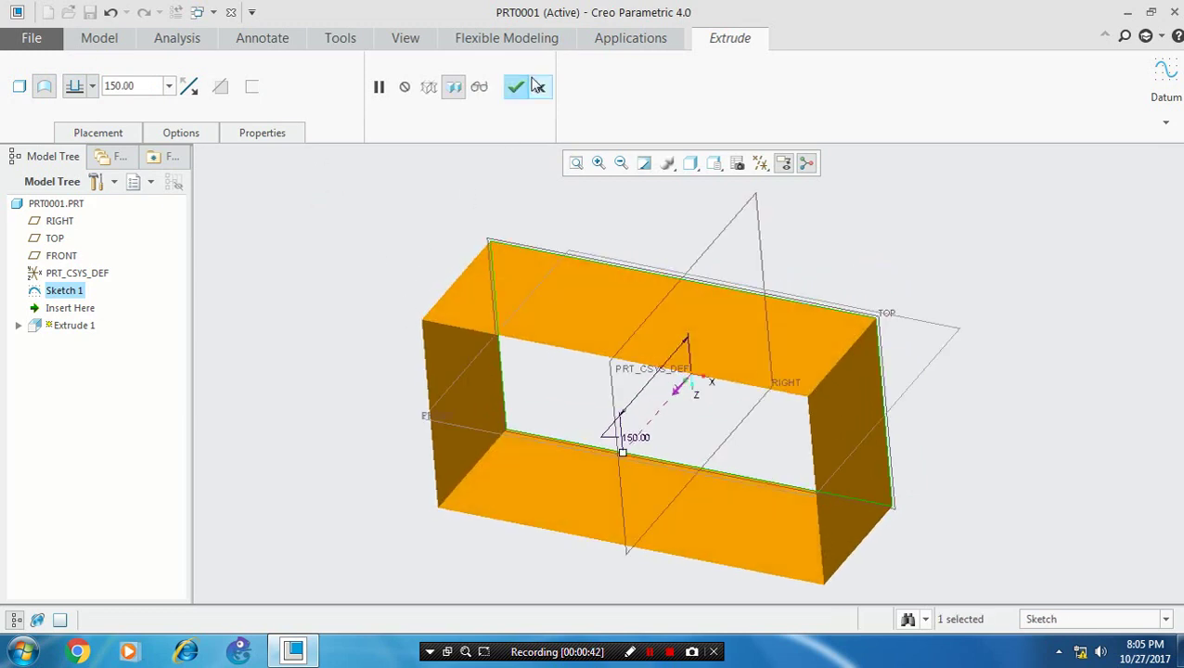
pyautogui.click(93, 87)
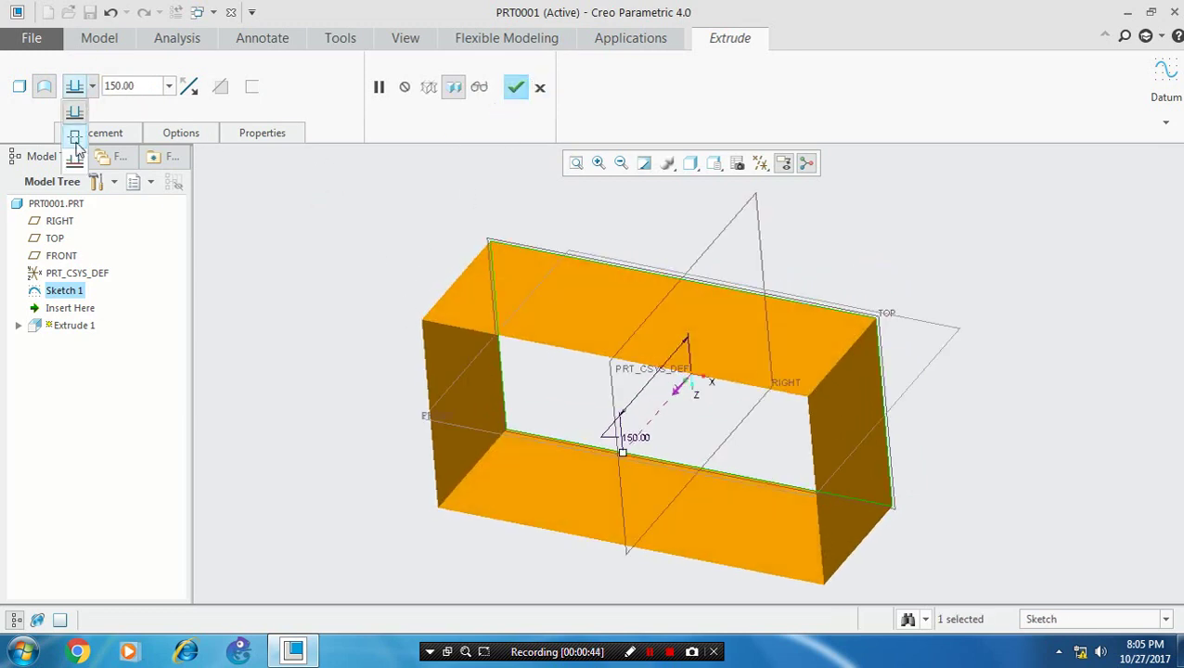
pyautogui.click(73, 134)
pyautogui.click(520, 94)
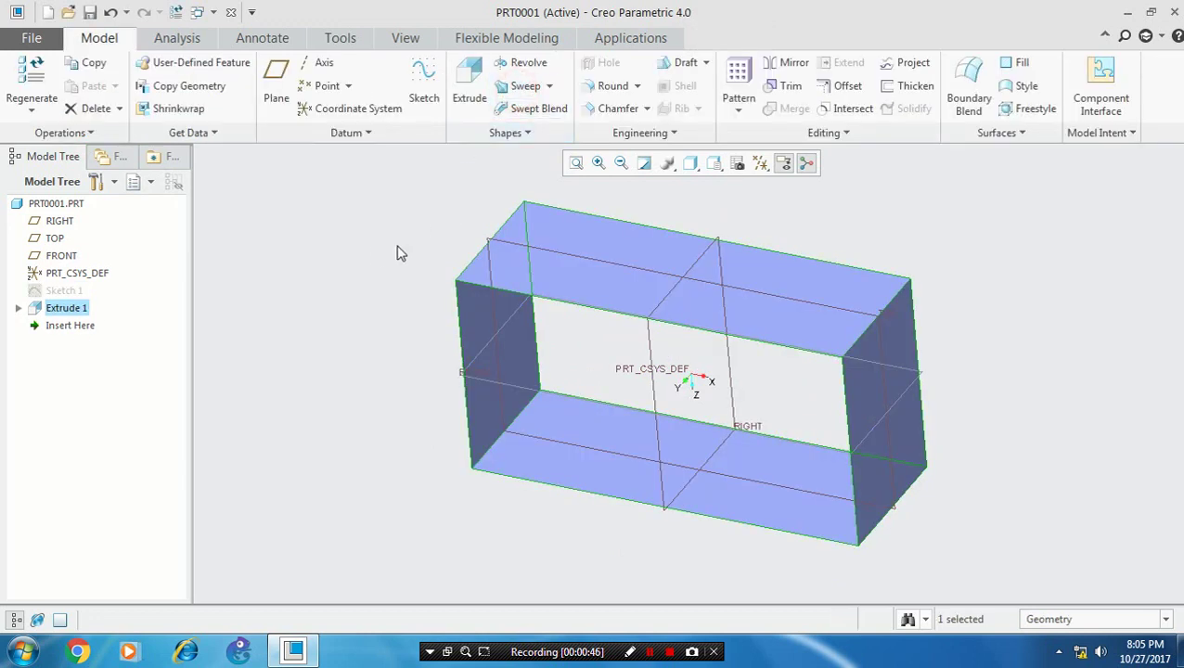
# Create a datum plane offset from the FRONT plane to just outside the box's long side
pyautogui.moveTo(372, 247); pyautogui.dragTo(402, 389, button='middle')
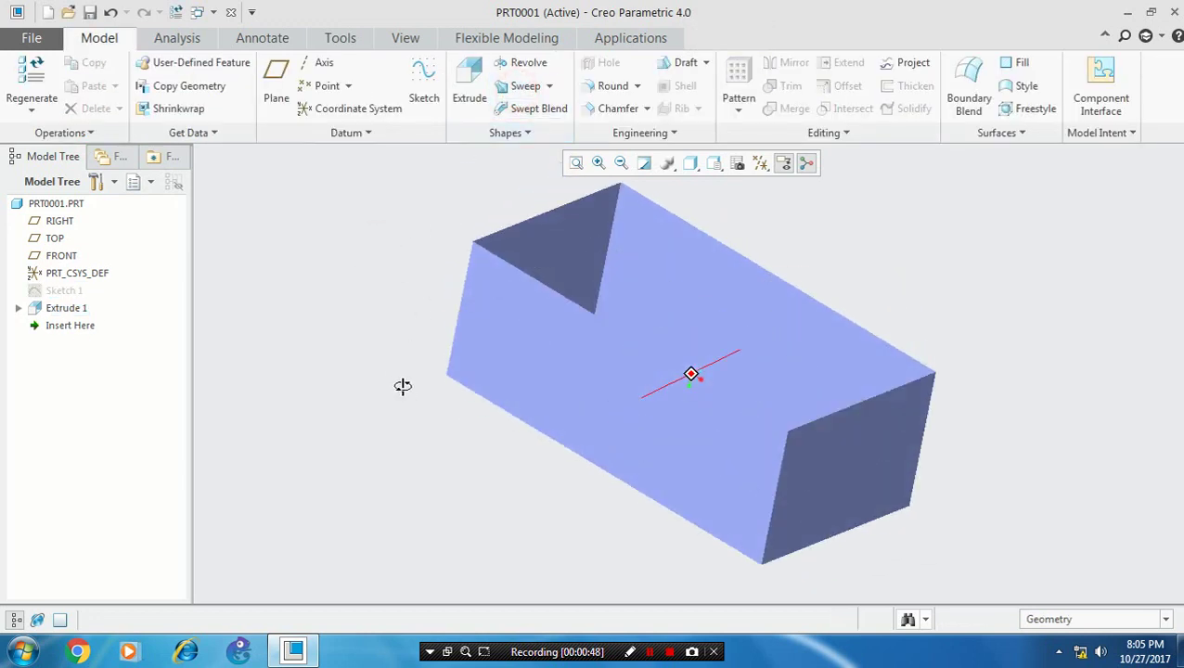
pyautogui.click(631, 261)
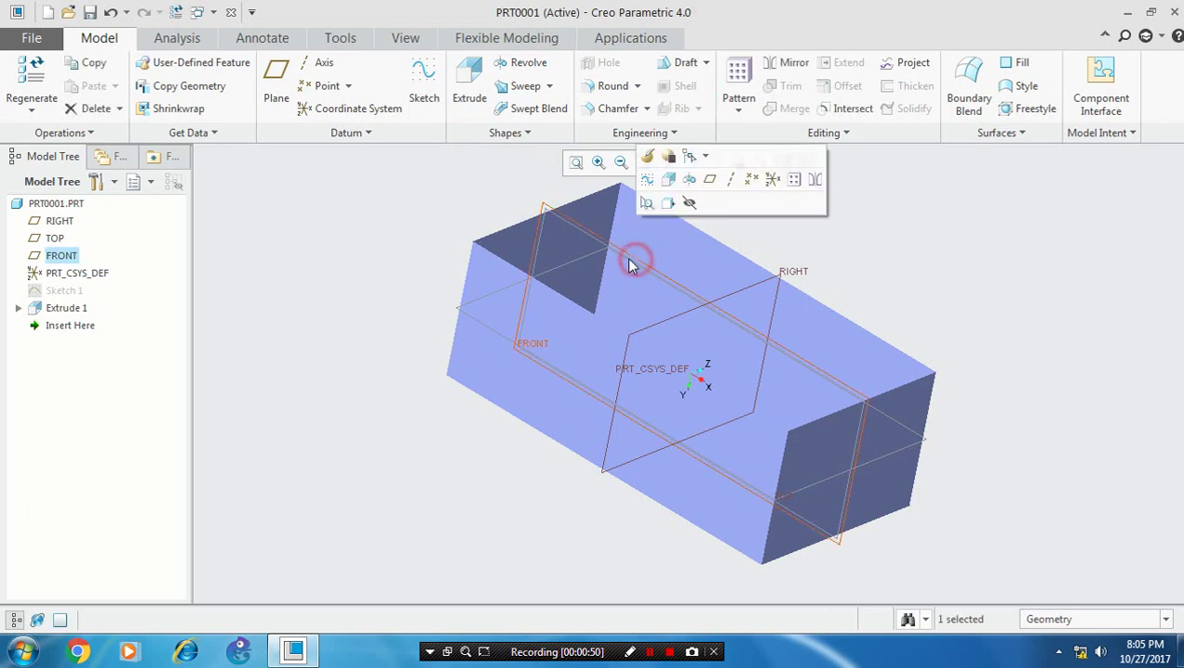
pyautogui.click(276, 96)
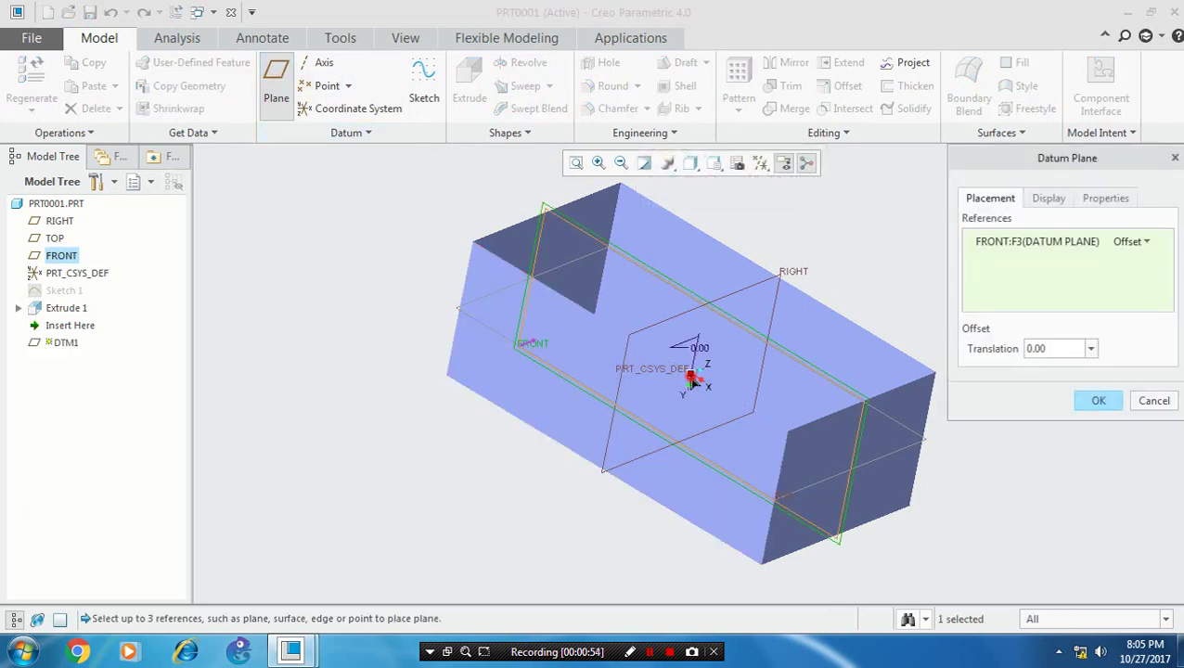
pyautogui.moveTo(691, 373); pyautogui.dragTo(585, 426)
pyautogui.click(1098, 401)
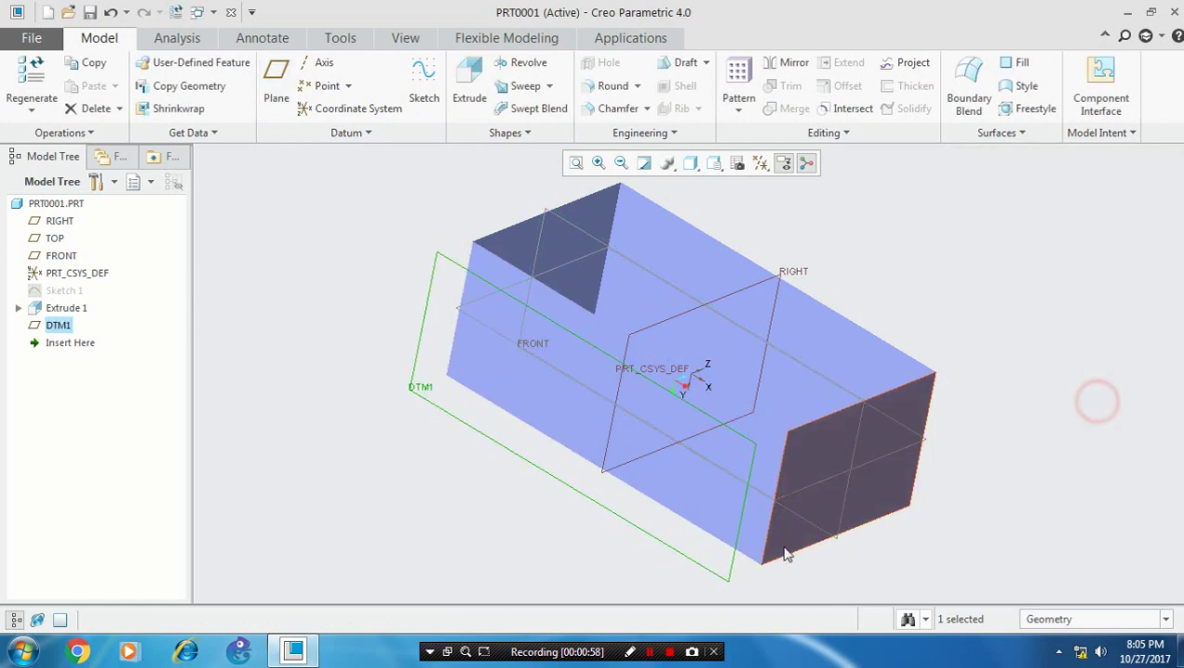
# Start a sketch on the offset datum plane and add the four outer sides of the extruded surface as references
pyautogui.click(729, 585)
pyautogui.click(412, 91)
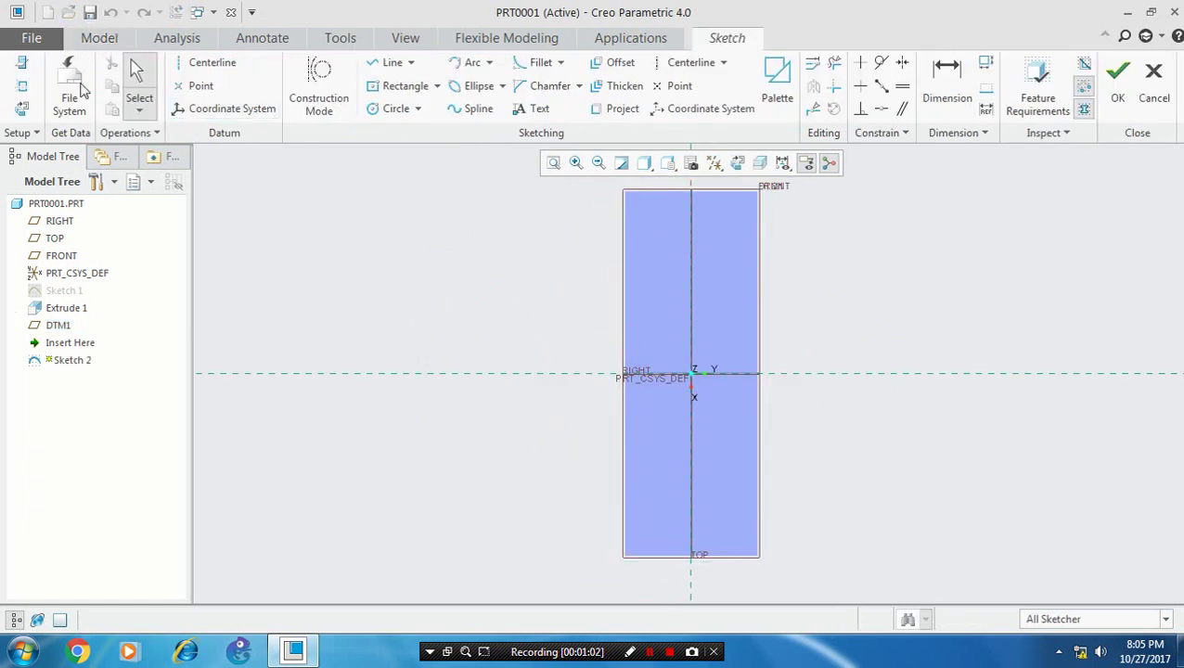
pyautogui.click(23, 87)
pyautogui.click(666, 196)
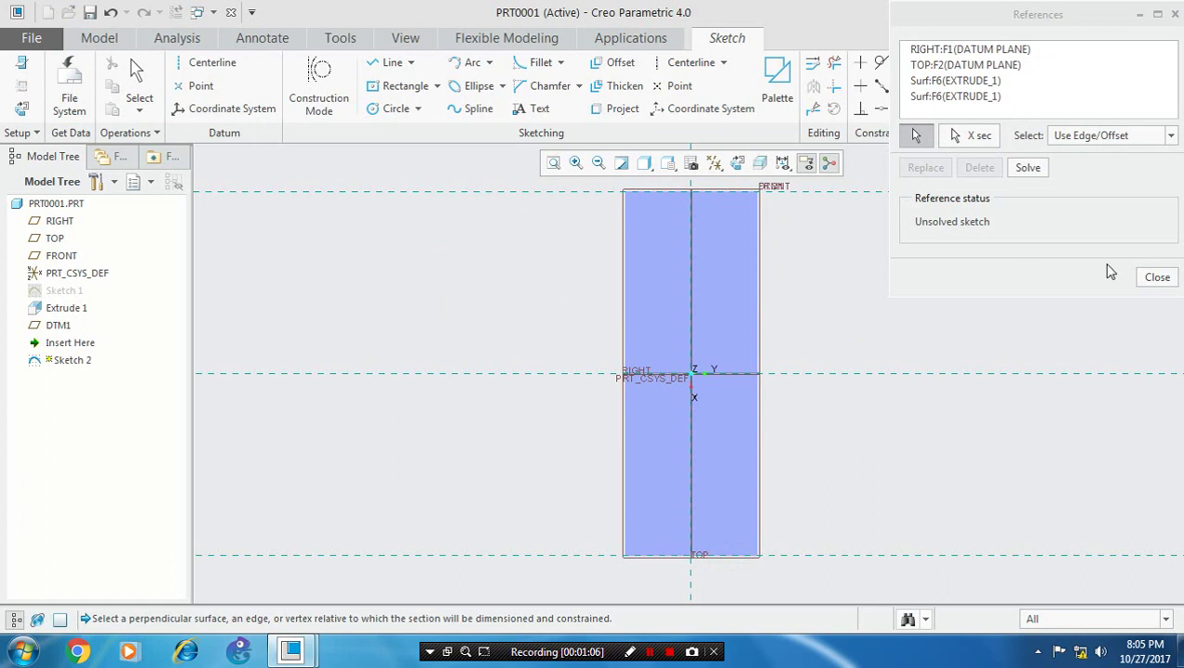
pyautogui.click(1156, 276)
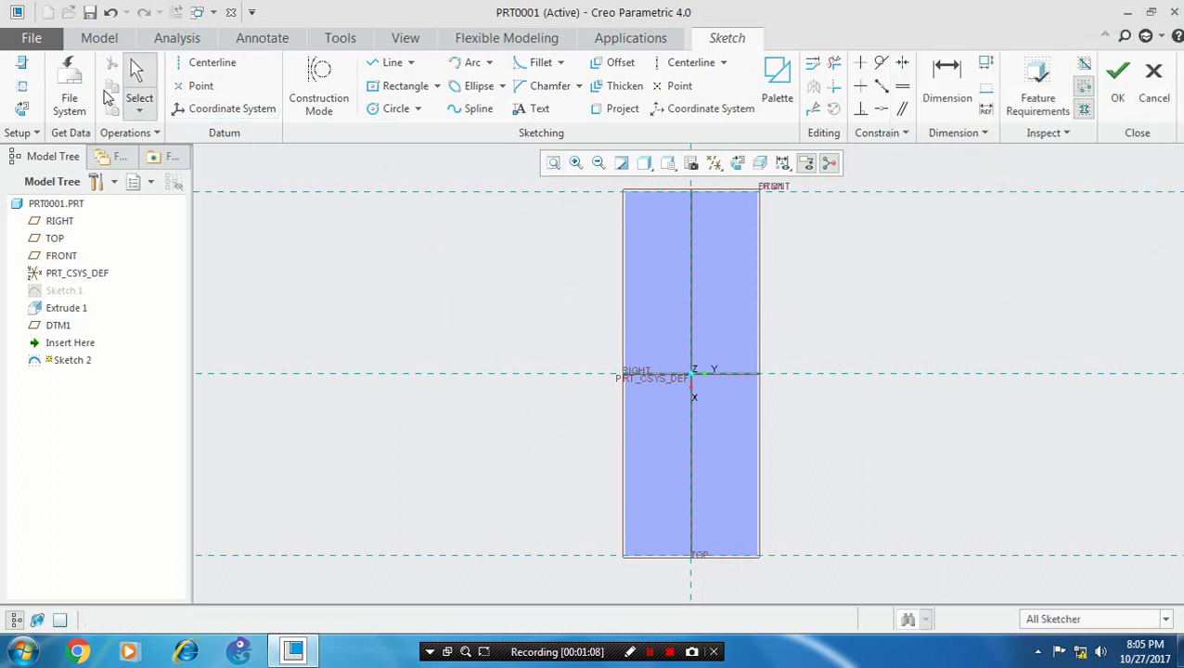
pyautogui.click(23, 88)
pyautogui.click(758, 411)
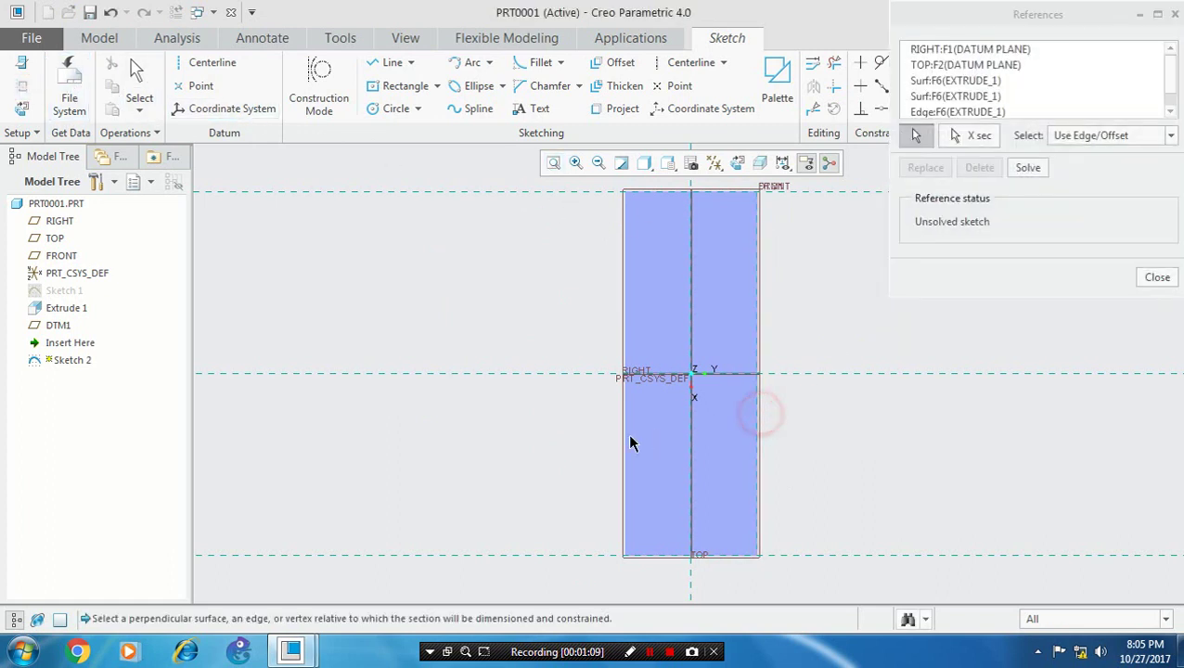
pyautogui.click(1157, 276)
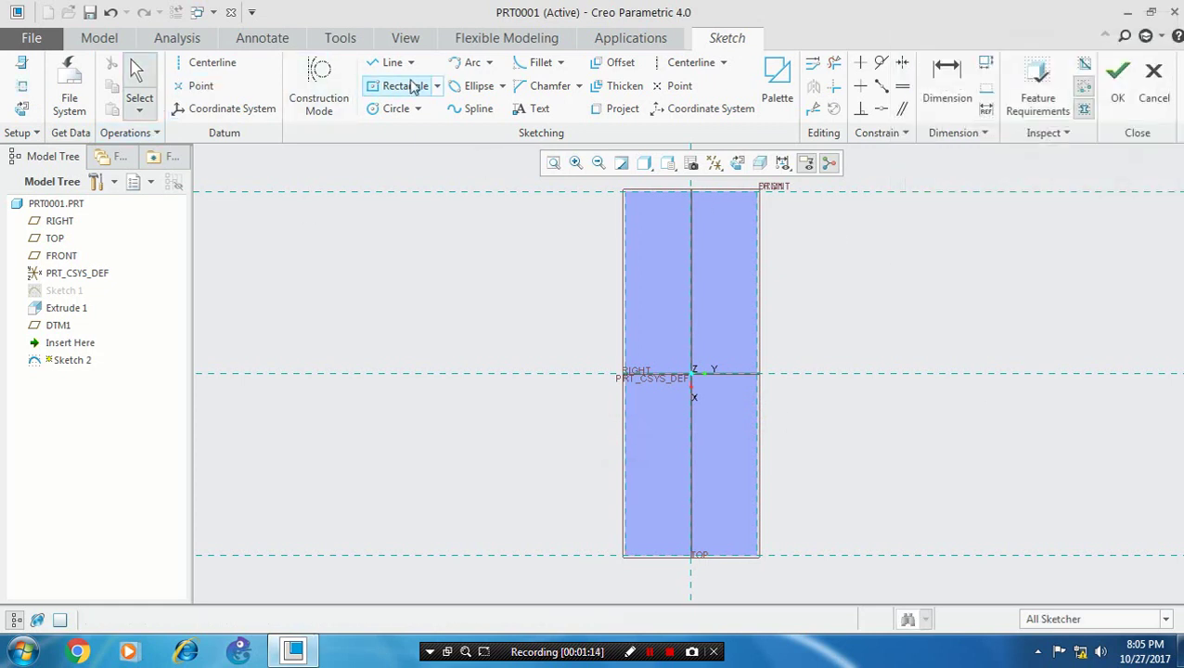
# Sketch a three-point spline bowing toward the origin, with both ends on the long side reference beyond the box's ends, and finish the sketch
pyautogui.click(458, 109)
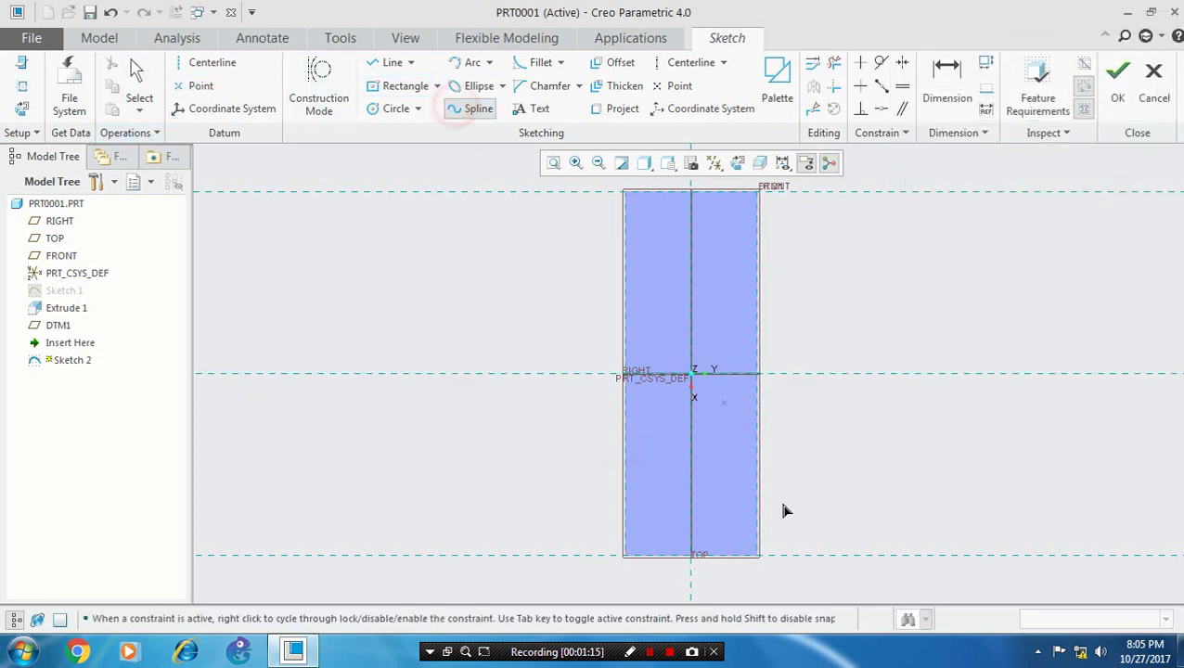
pyautogui.click(757, 587)
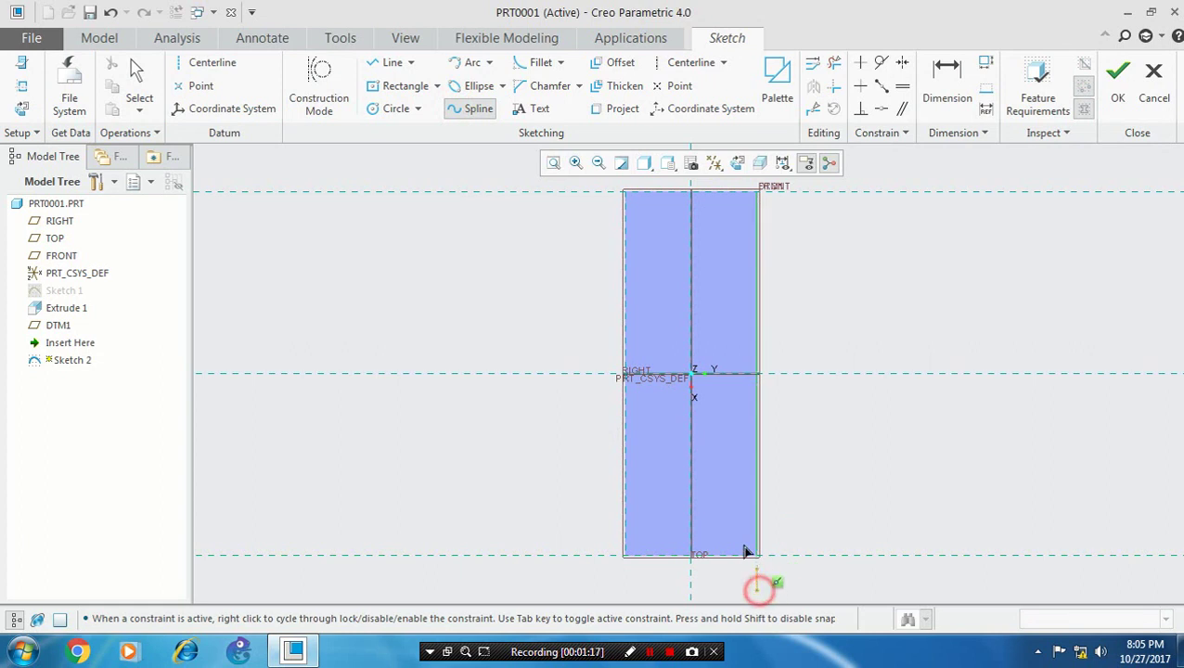
pyautogui.click(682, 369)
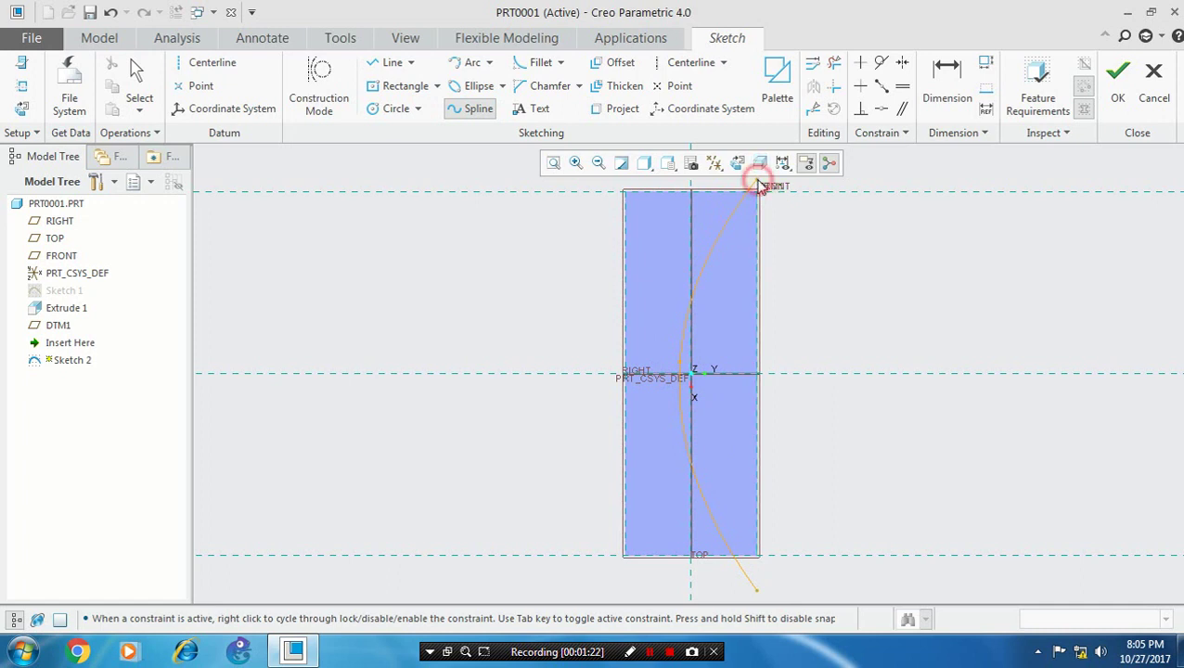
pyautogui.click(757, 186)
pyautogui.click(1116, 95)
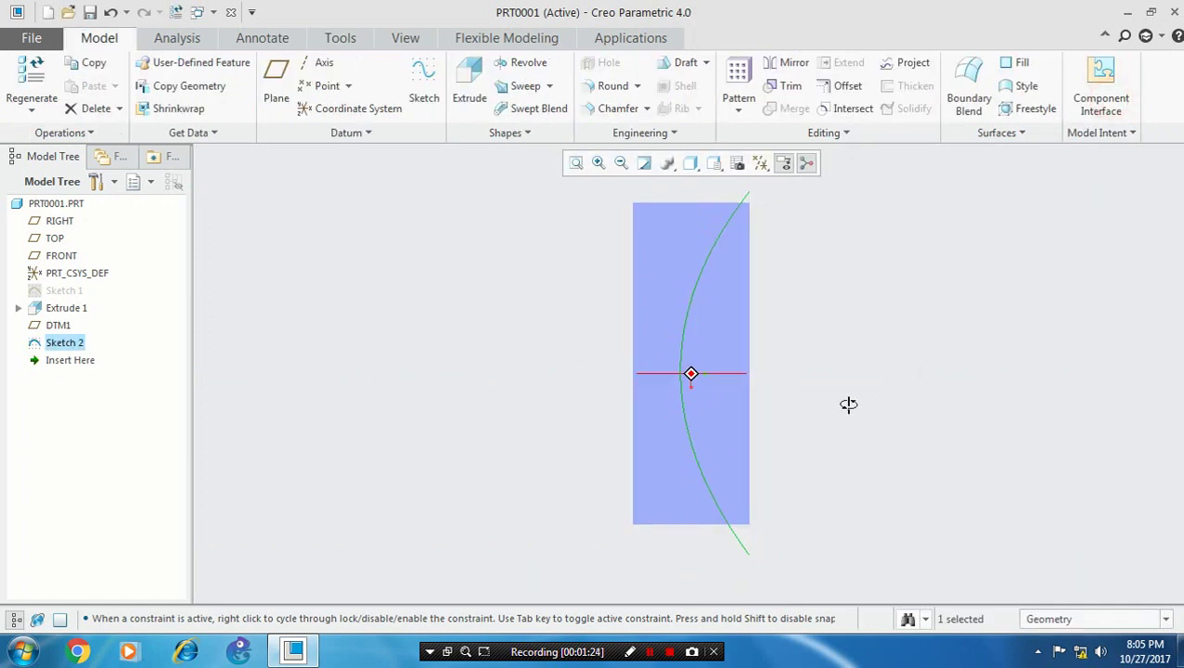
# Start a sketch on the FRONT plane and add the four outer sides of the extruded surface as references
pyautogui.moveTo(848, 405)
pyautogui.mouseDown(button='middle')
pyautogui.moveTo(944, 341)
pyautogui.moveTo(937, 352)
pyautogui.mouseUp(button='middle')
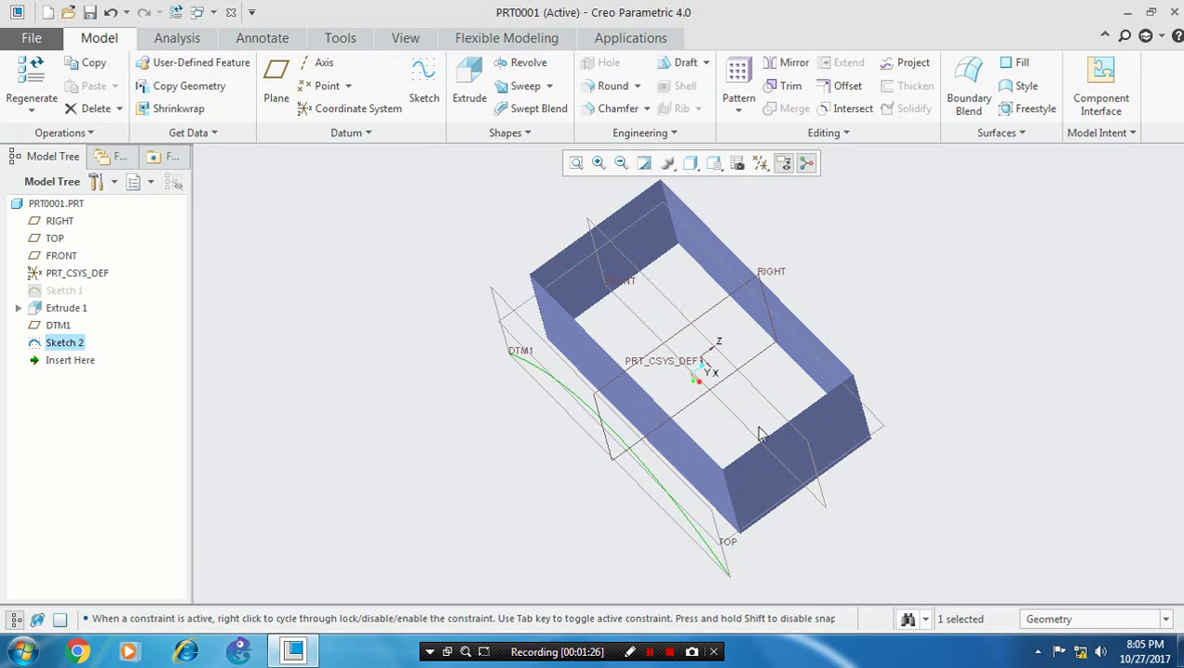
pyautogui.click(761, 392)
pyautogui.click(424, 93)
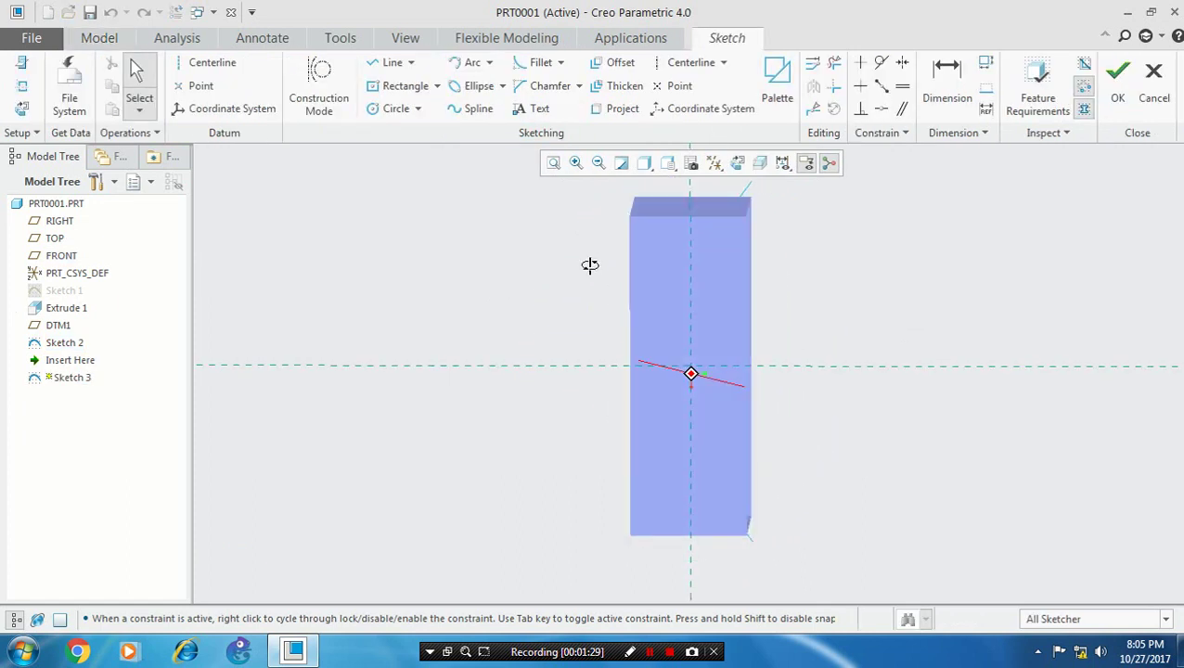
pyautogui.moveTo(590, 266); pyautogui.dragTo(594, 279, button='middle')
pyautogui.click(737, 164)
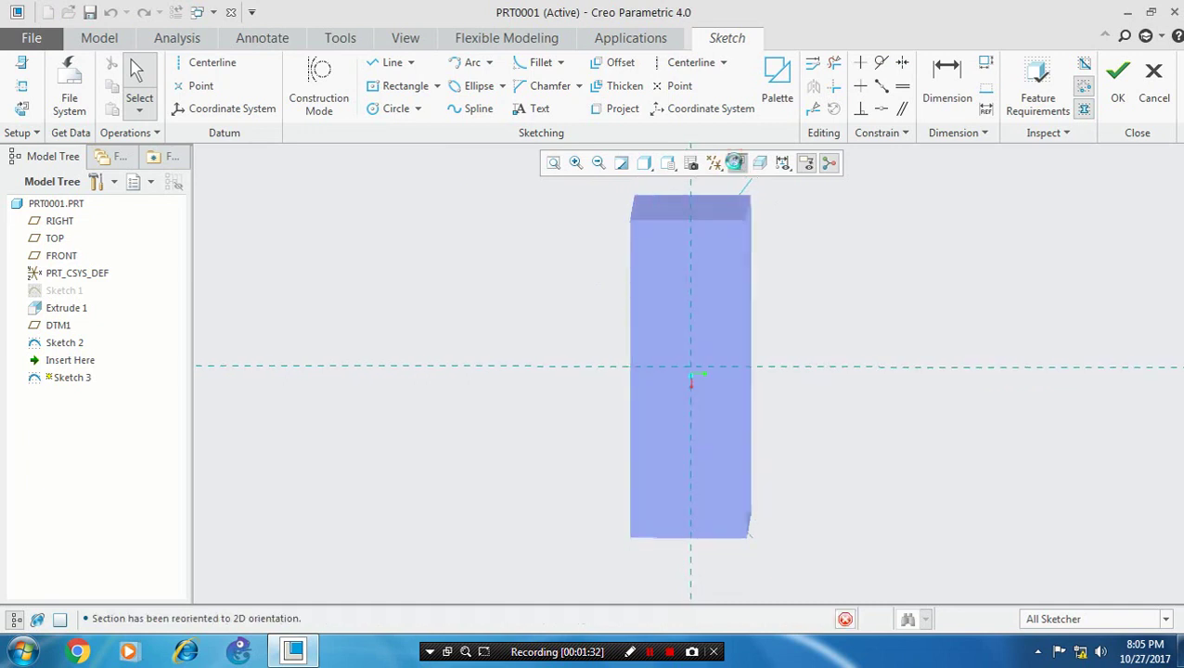
pyautogui.click(21, 85)
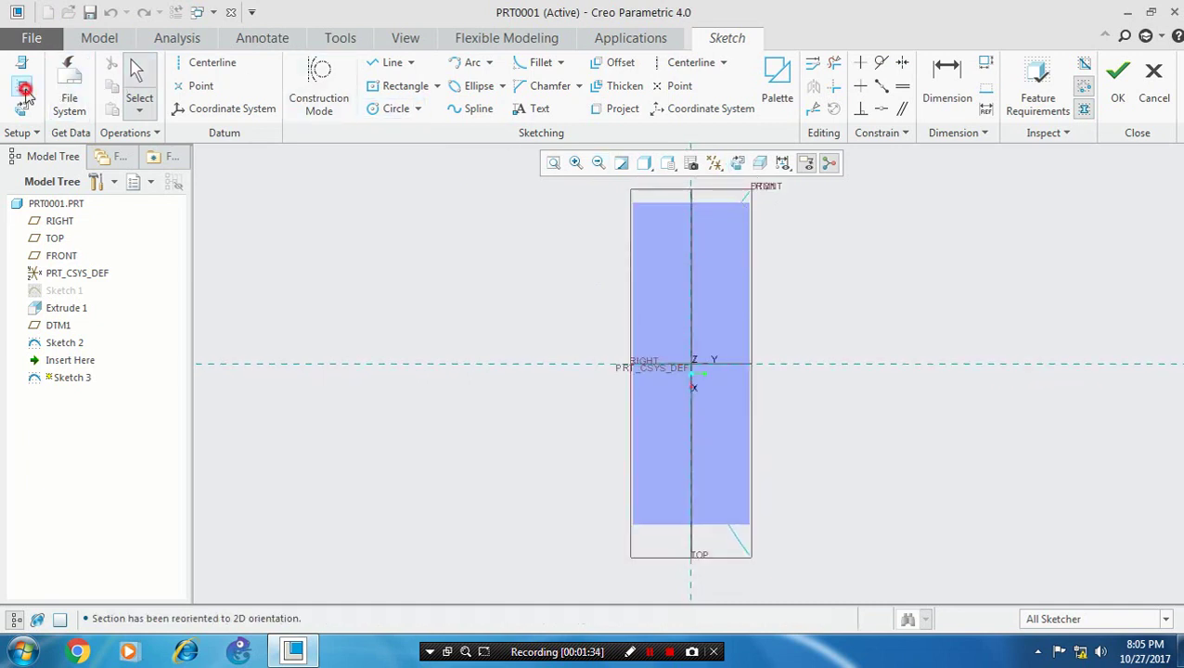
pyautogui.click(631, 449)
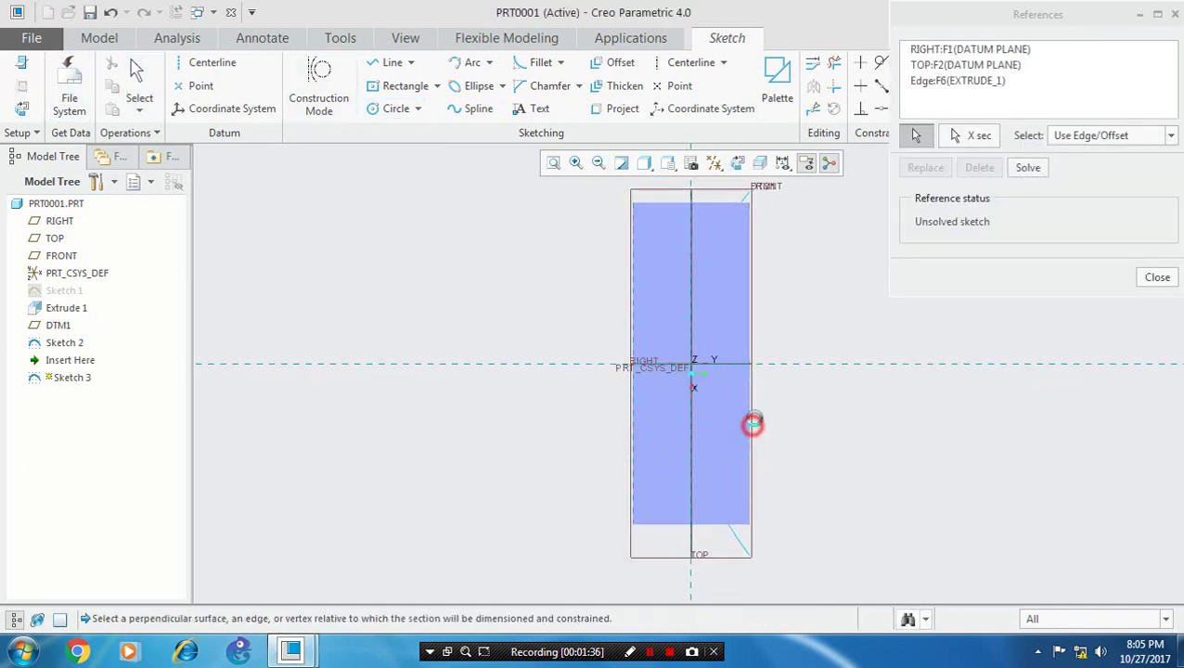
pyautogui.click(749, 427)
pyautogui.click(715, 211)
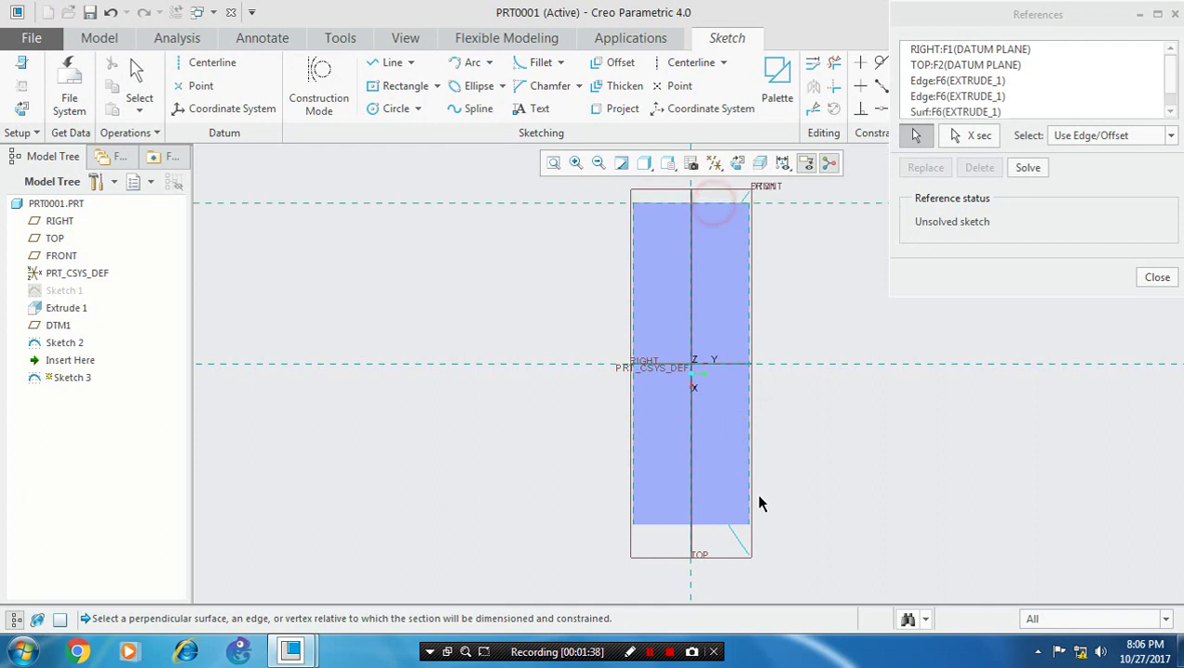
pyautogui.click(700, 525)
# Sketch a three-point spline bowing past the origin, with both ends on the long side reference beyond the box's ends, and finish the sketch
pyautogui.click(479, 108)
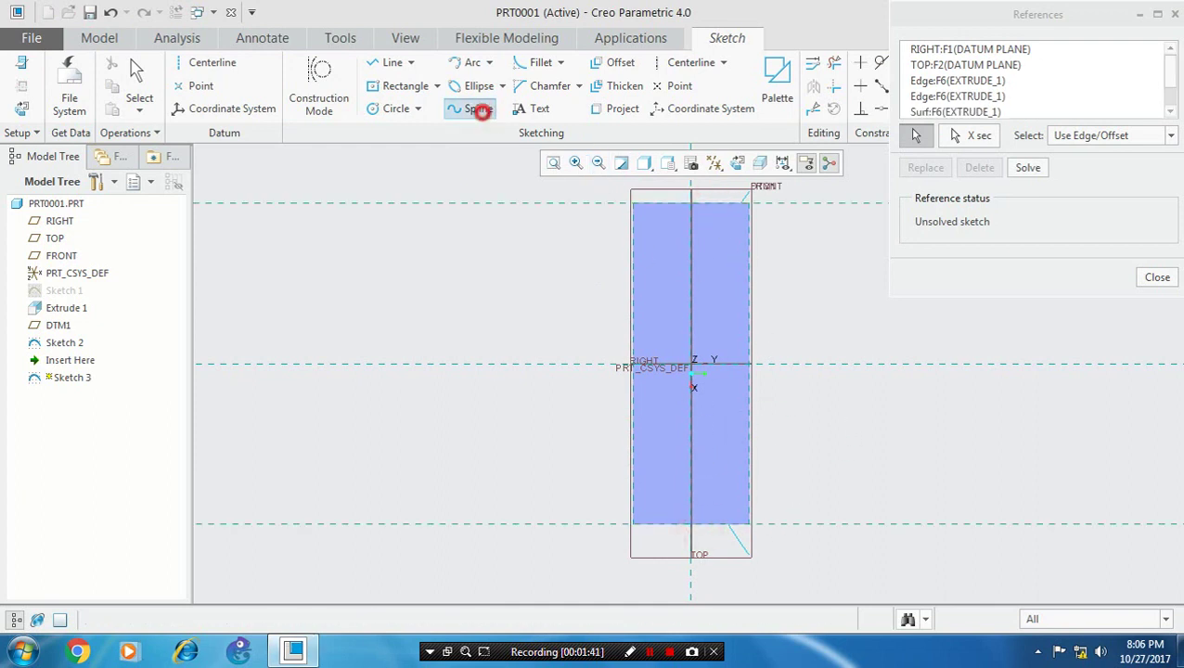
pyautogui.click(748, 586)
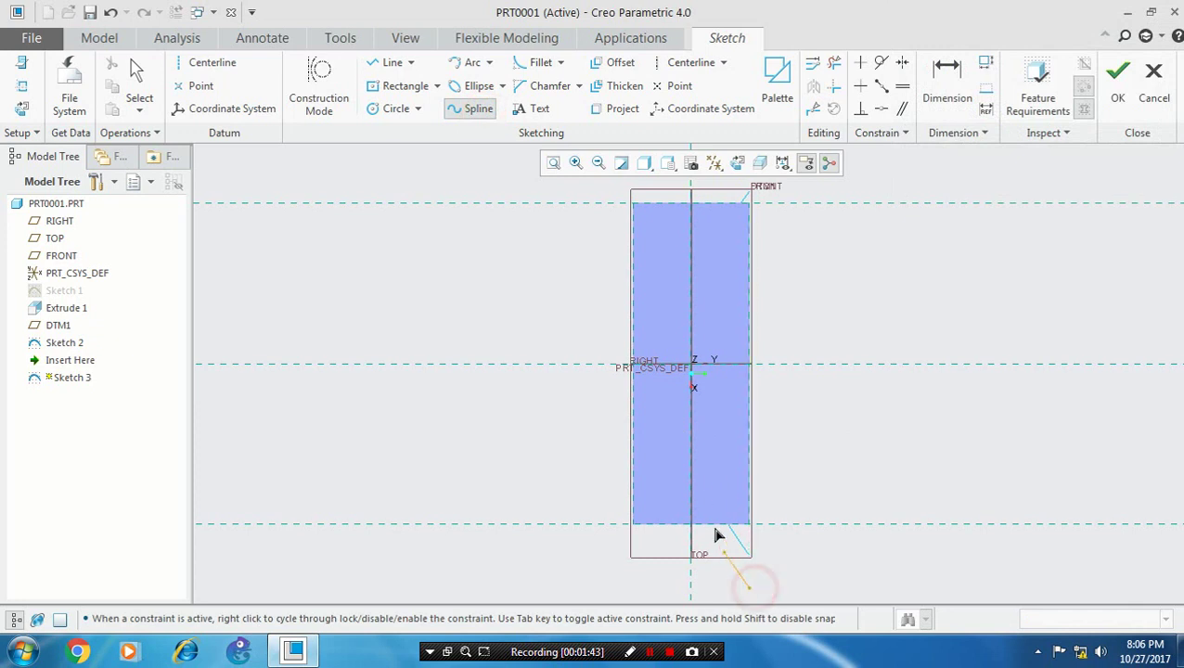
pyautogui.click(666, 320)
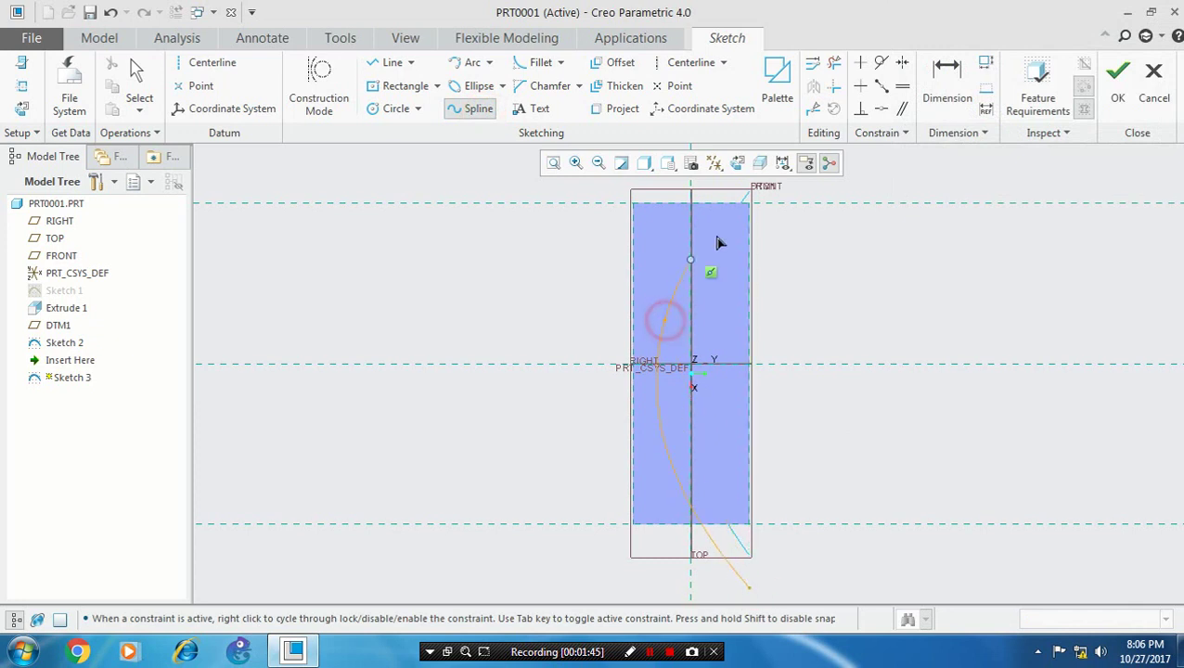
pyautogui.click(747, 193)
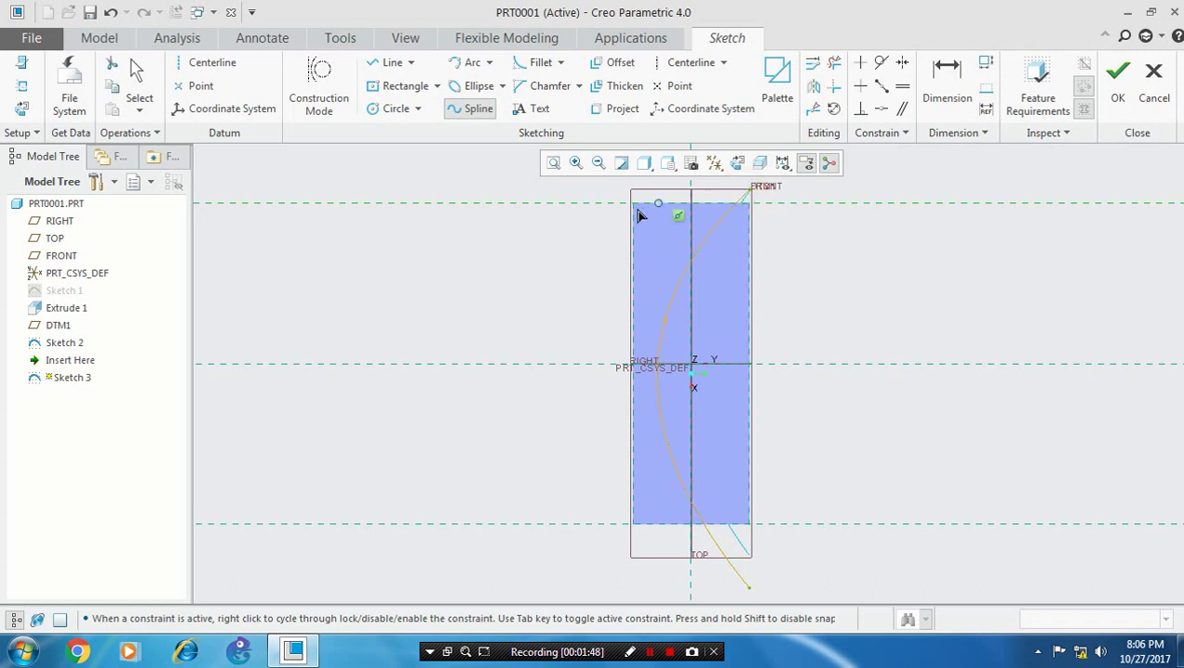
pyautogui.click(1118, 93)
pyautogui.moveTo(925, 362)
pyautogui.mouseDown(button='middle')
pyautogui.moveTo(841, 425)
pyautogui.moveTo(946, 339)
pyautogui.moveTo(943, 352)
pyautogui.mouseUp(button='middle')
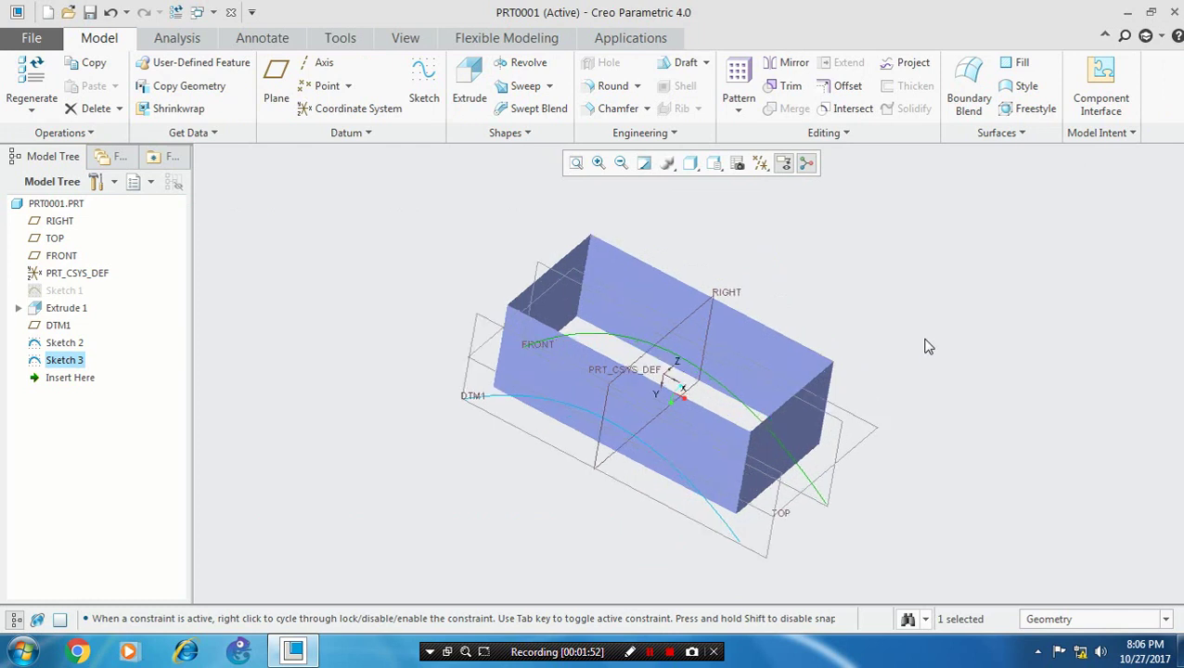
# Mirror the spline curve on the offset datum plane about the FRONT plane
pyautogui.click(689, 489)
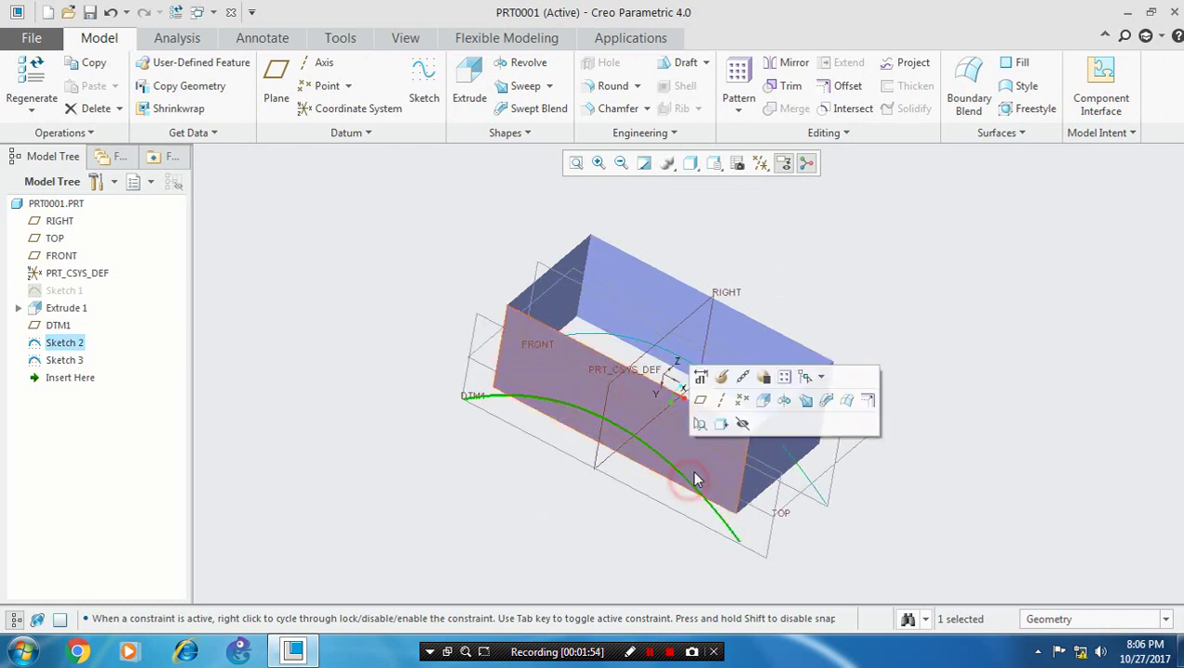
pyautogui.click(785, 67)
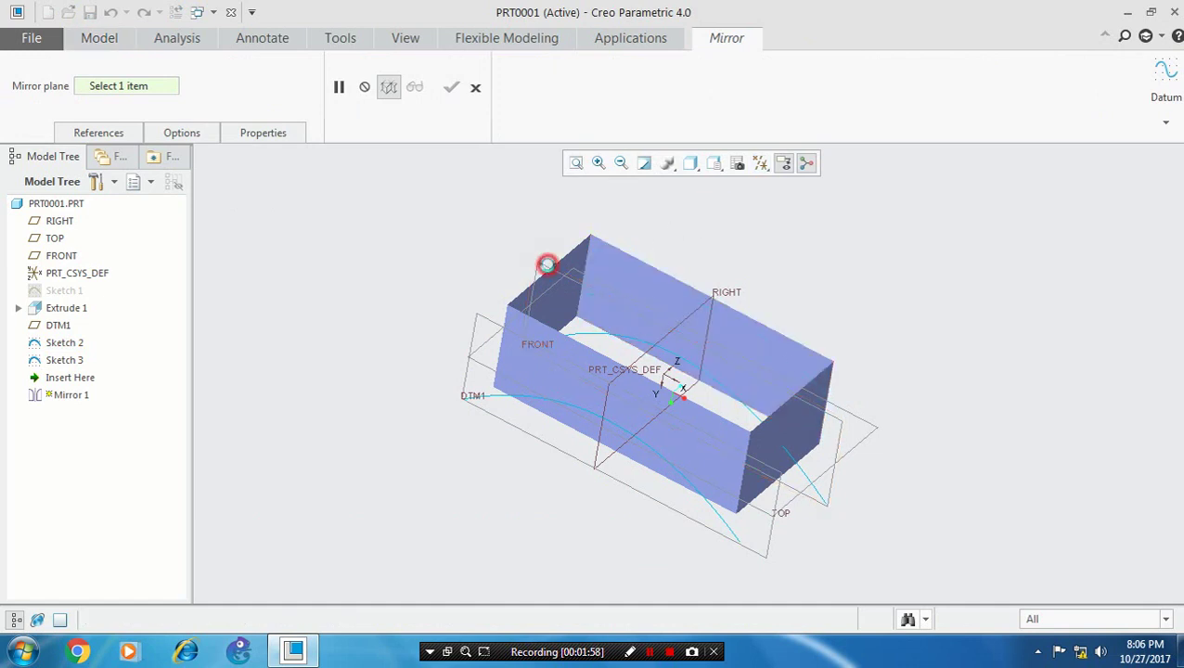
pyautogui.click(547, 265)
pyautogui.click(452, 88)
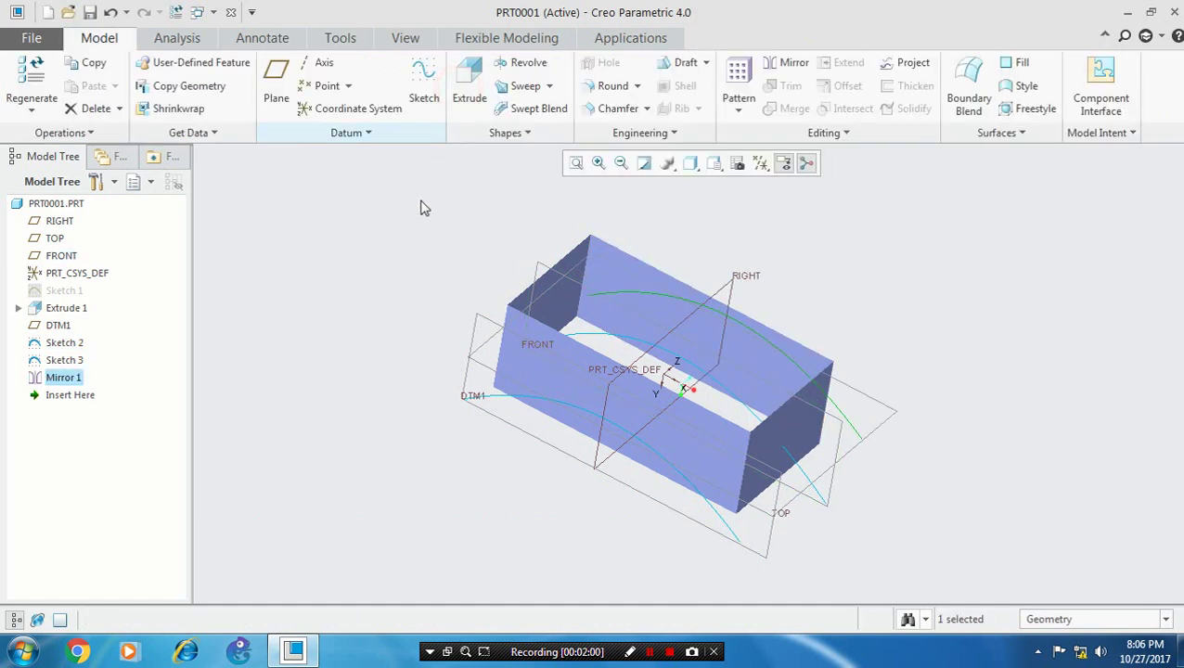
# Hide the datum planes DTM1, FRONT, TOP and RIGHT
pyautogui.click(474, 317)
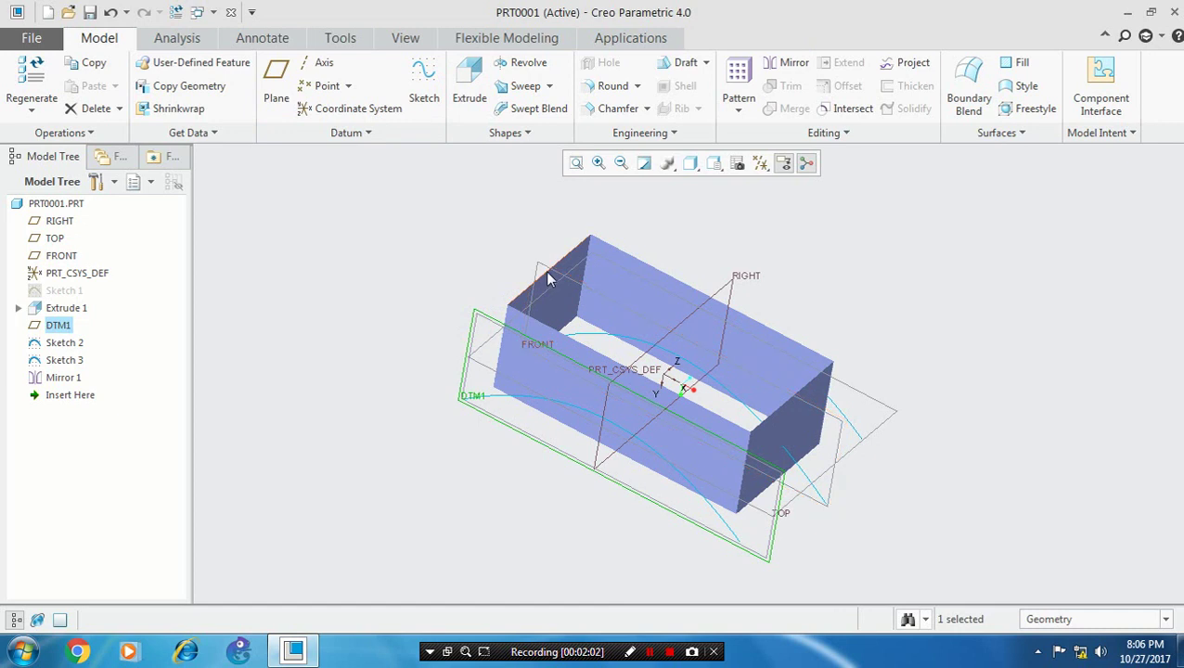
pyautogui.keyDown('ctrl'); pyautogui.click(545, 269); pyautogui.keyUp('ctrl')
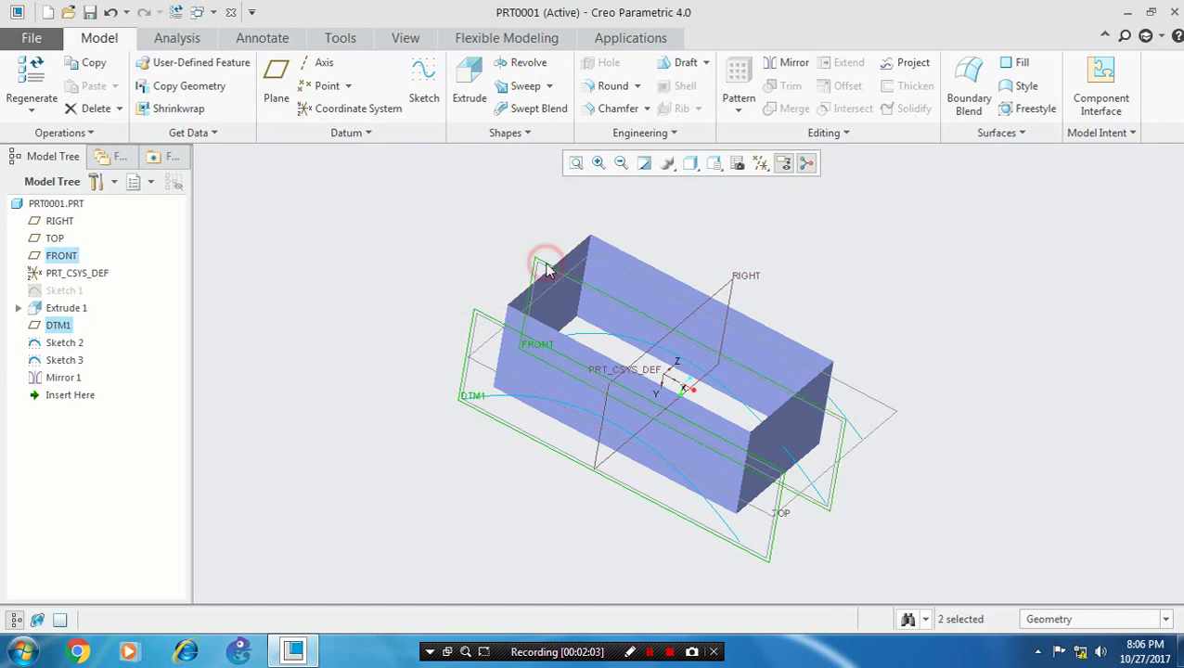
pyautogui.keyDown('ctrl'); pyautogui.click(889, 417); pyautogui.keyUp('ctrl')
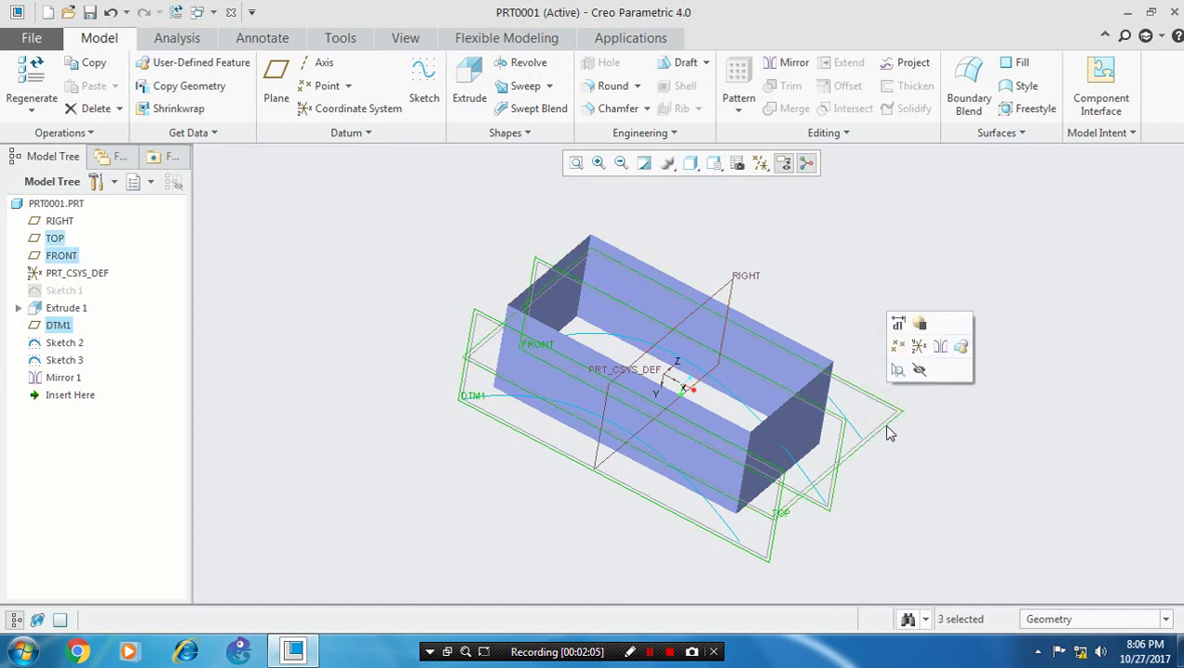
pyautogui.click(918, 370)
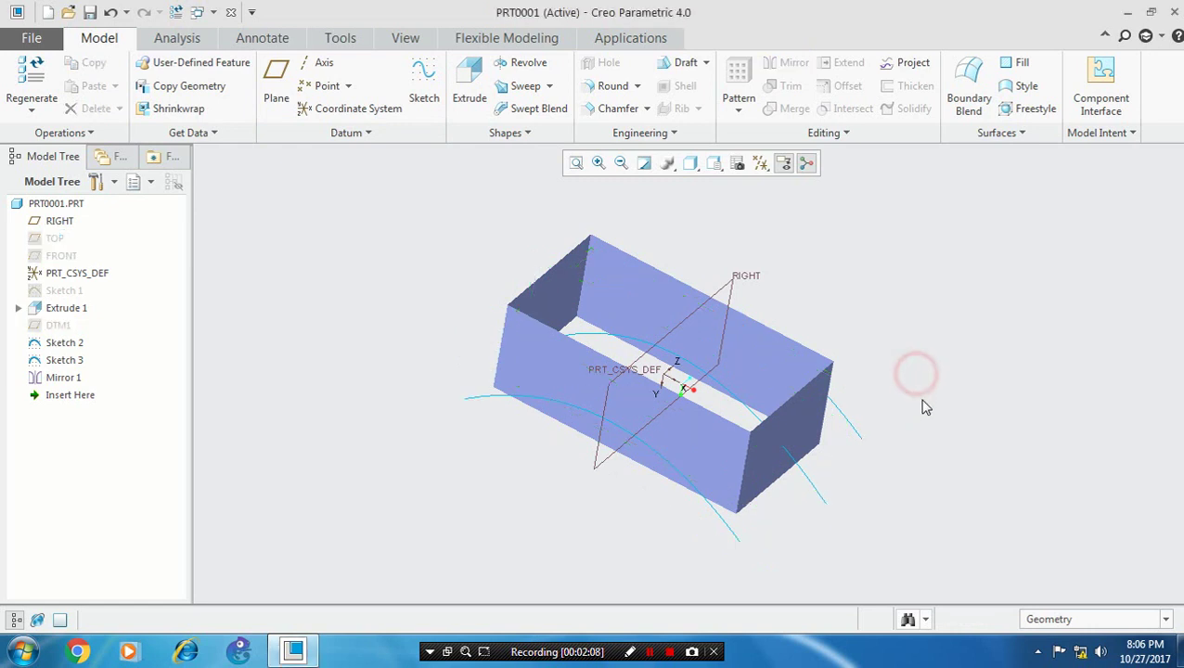
pyautogui.moveTo(922, 404); pyautogui.dragTo(898, 427, button='middle')
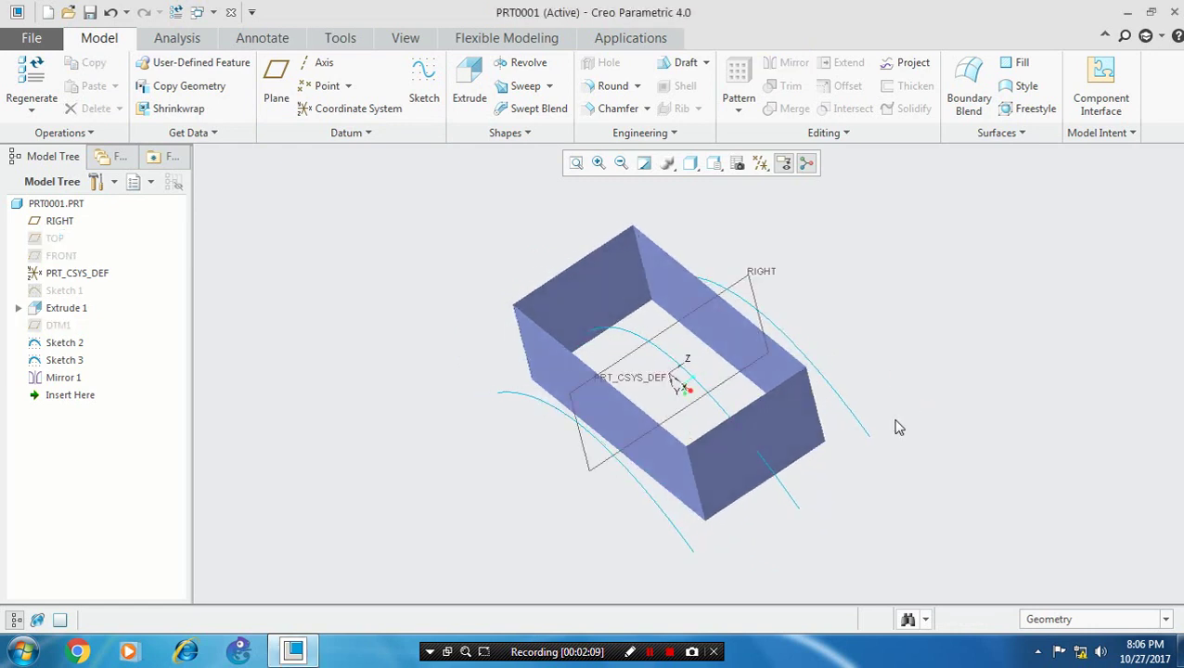
pyautogui.click(684, 320)
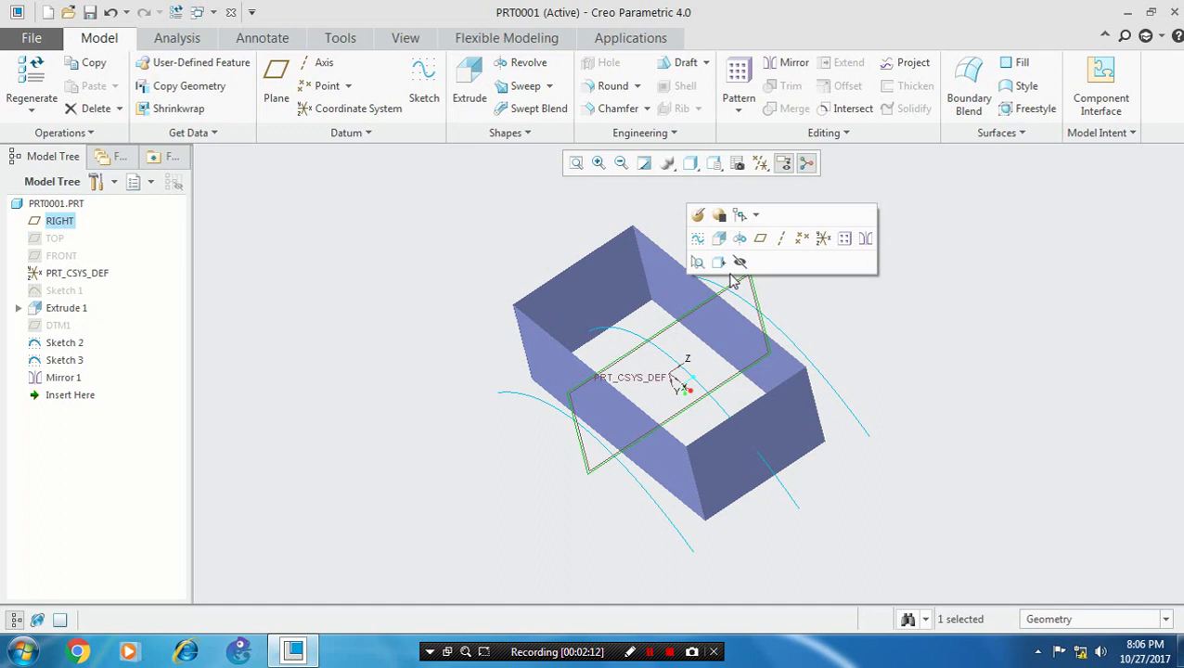
pyautogui.click(740, 261)
pyautogui.moveTo(476, 396)
pyautogui.mouseDown(button='middle')
pyautogui.moveTo(502, 362)
pyautogui.moveTo(490, 388)
pyautogui.mouseUp(button='middle')
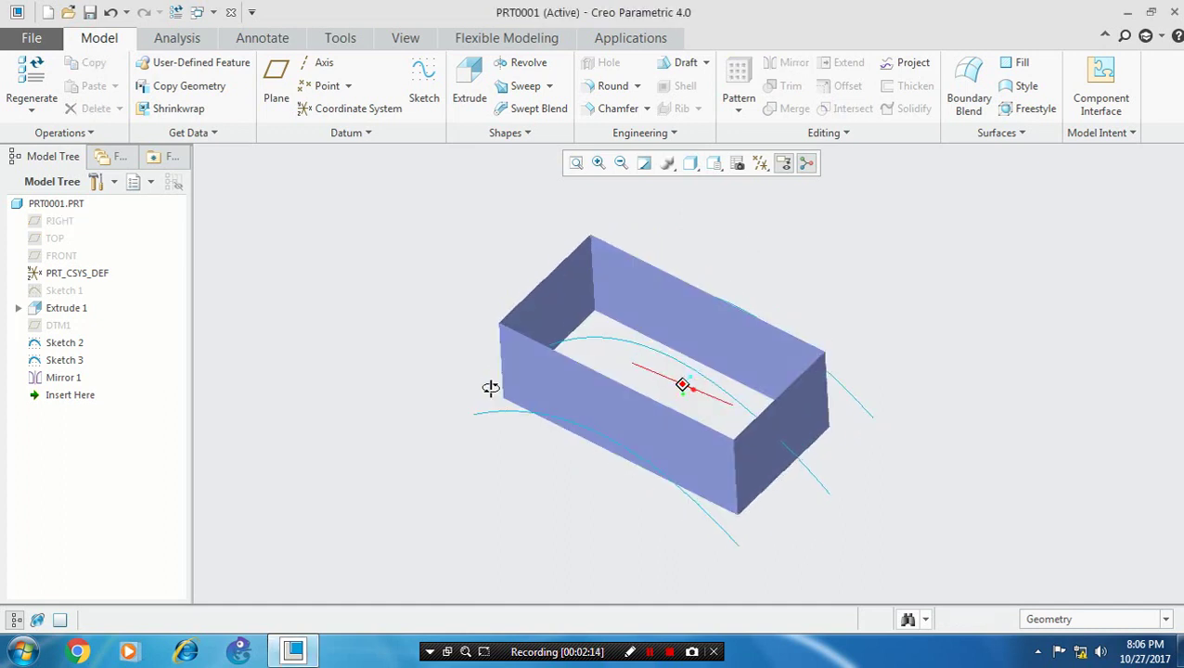
# Create a boundary blend surface through the offset-plane curve, the FRONT plane curve and the mirrored curve as first-direction chains
pyautogui.click(968, 88)
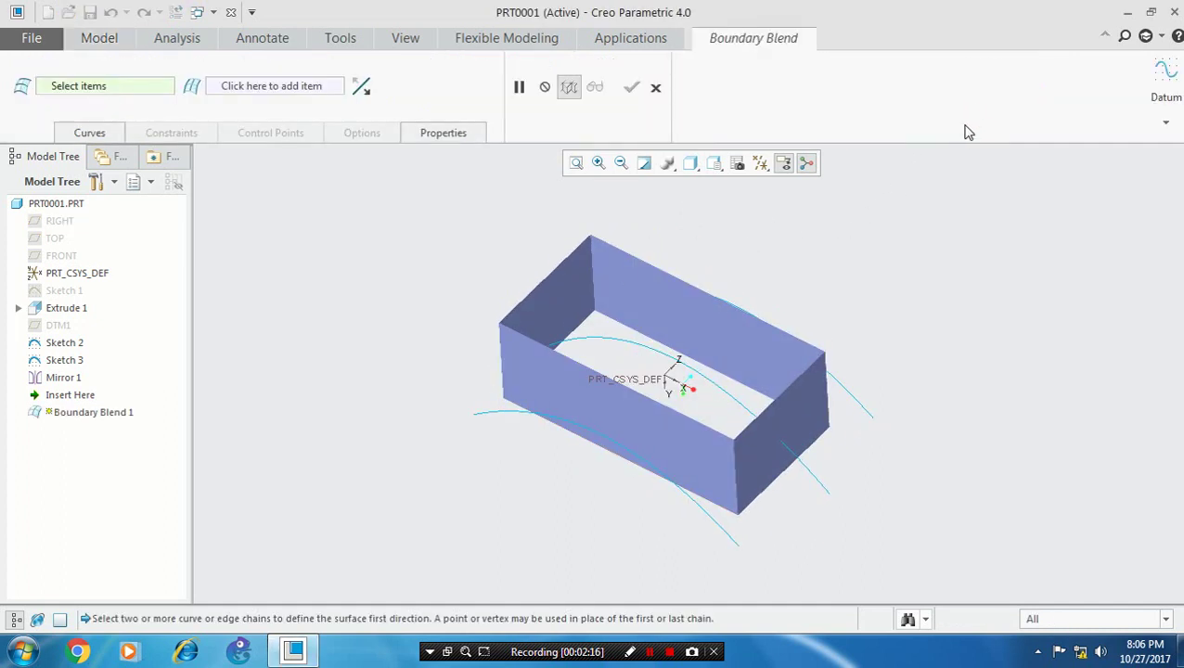
pyautogui.click(688, 499)
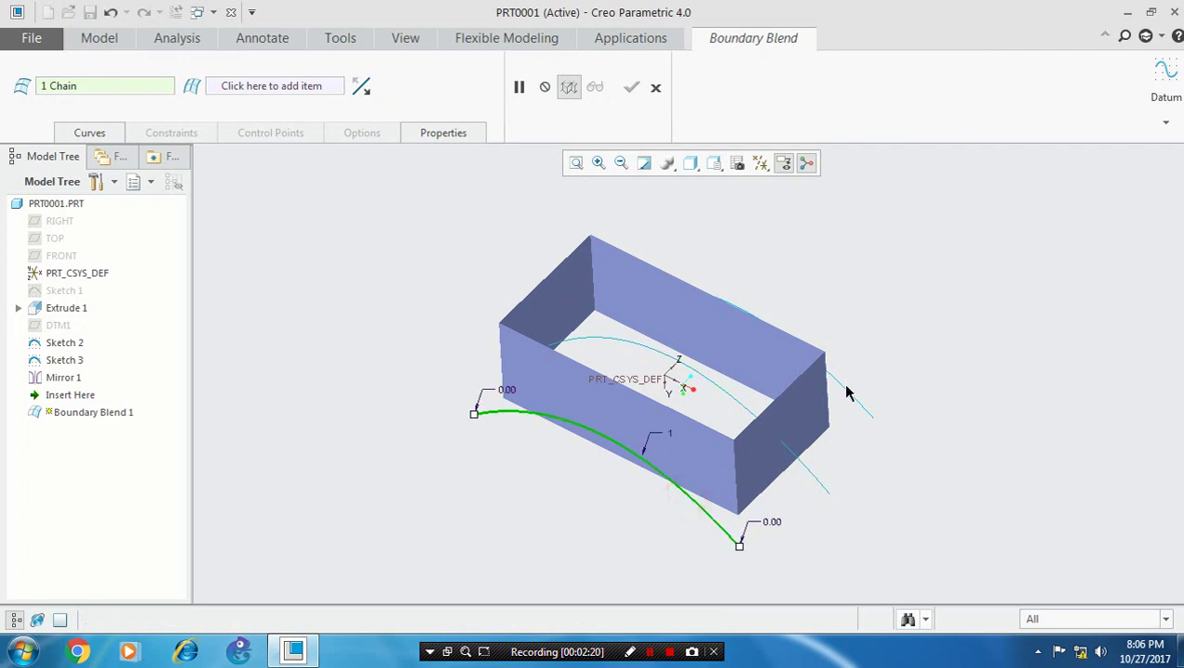
pyautogui.keyDown('ctrl'); pyautogui.click(697, 380); pyautogui.keyUp('ctrl')
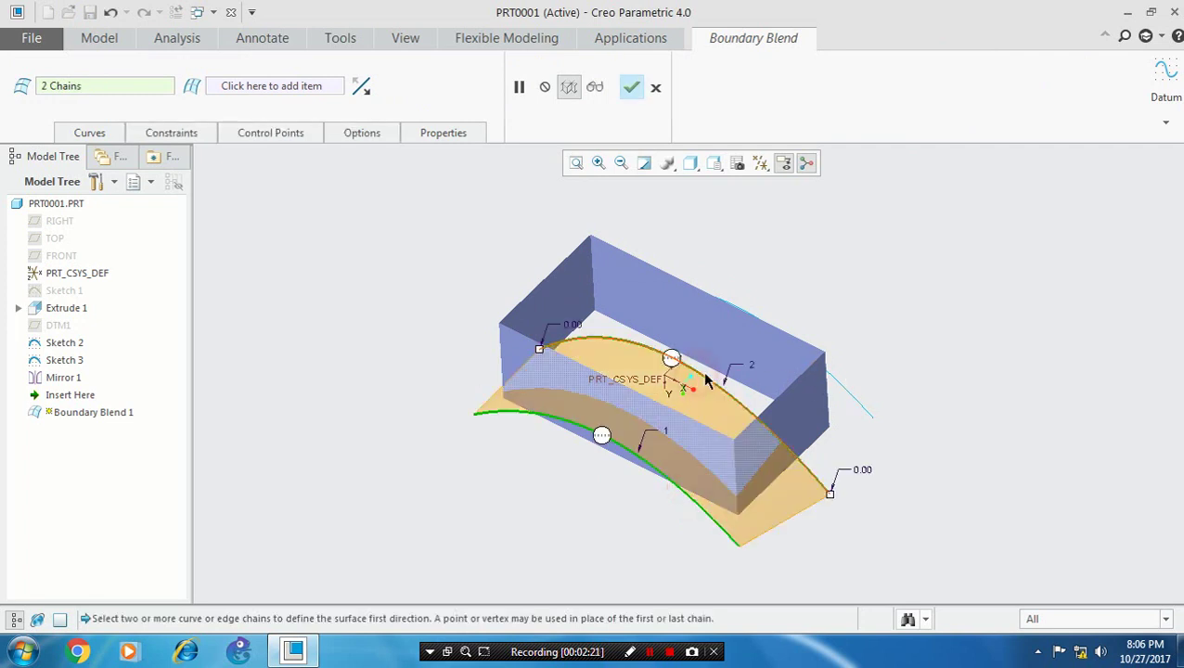
pyautogui.keyDown('ctrl'); pyautogui.click(829, 371); pyautogui.keyUp('ctrl')
pyautogui.moveTo(871, 477); pyautogui.dragTo(907, 463, button='middle')
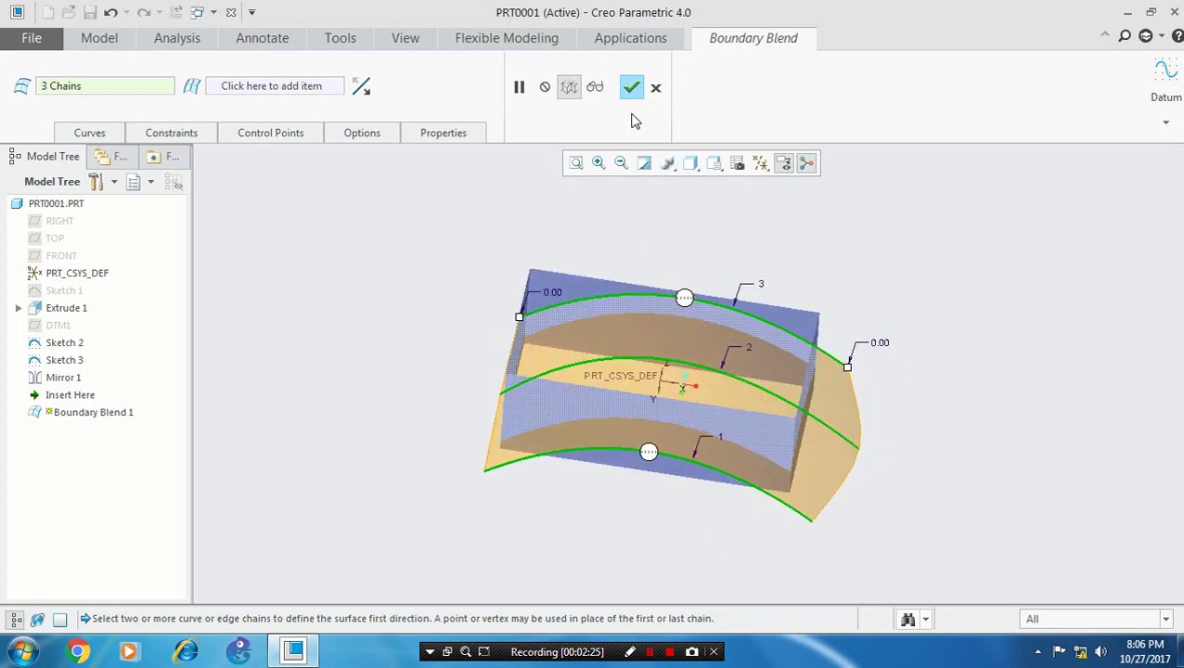
pyautogui.moveTo(632, 240); pyautogui.dragTo(473, 278, button='middle')
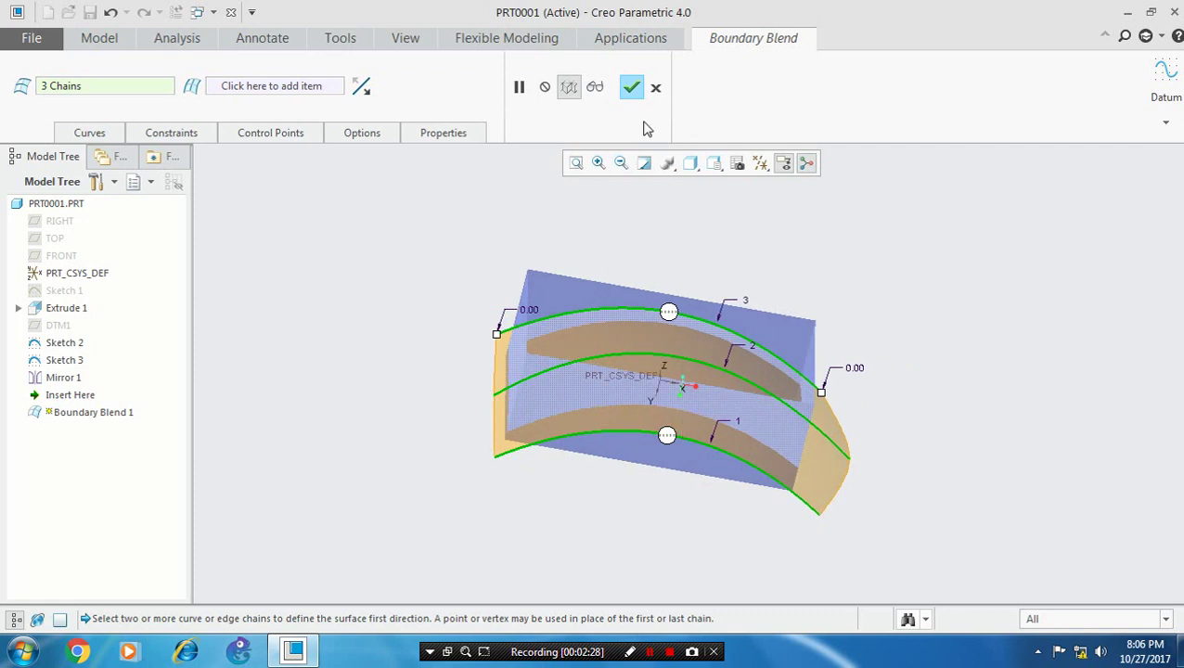
pyautogui.click(631, 90)
pyautogui.click(854, 302)
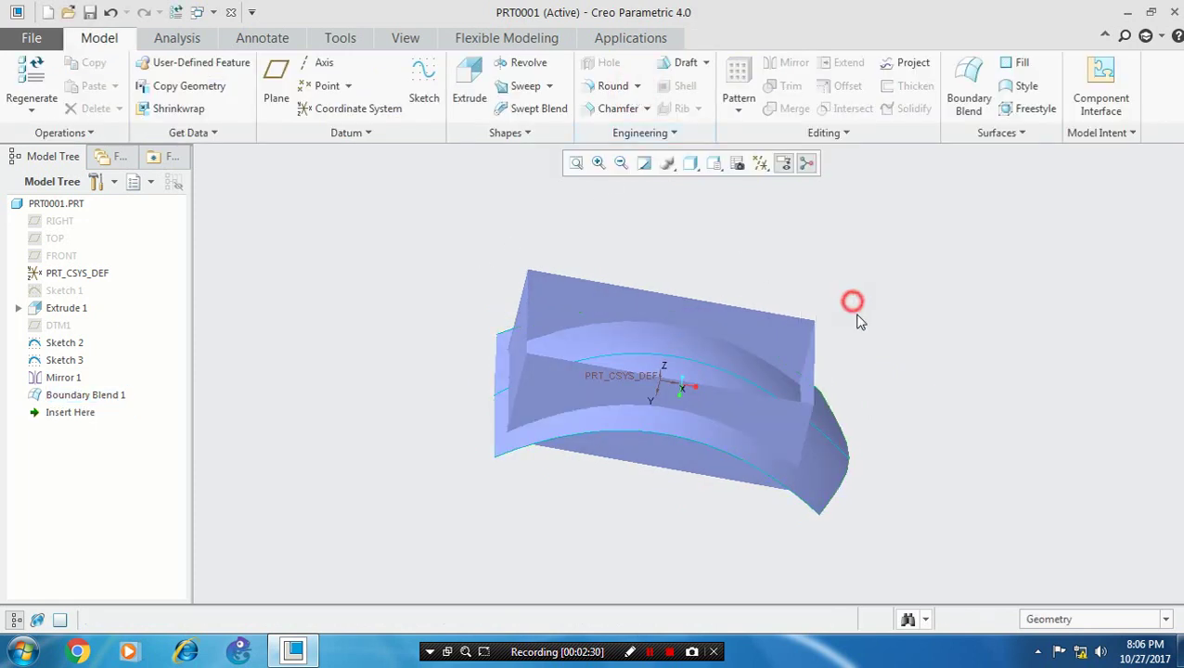
pyautogui.moveTo(854, 302); pyautogui.dragTo(854, 352, button='middle')
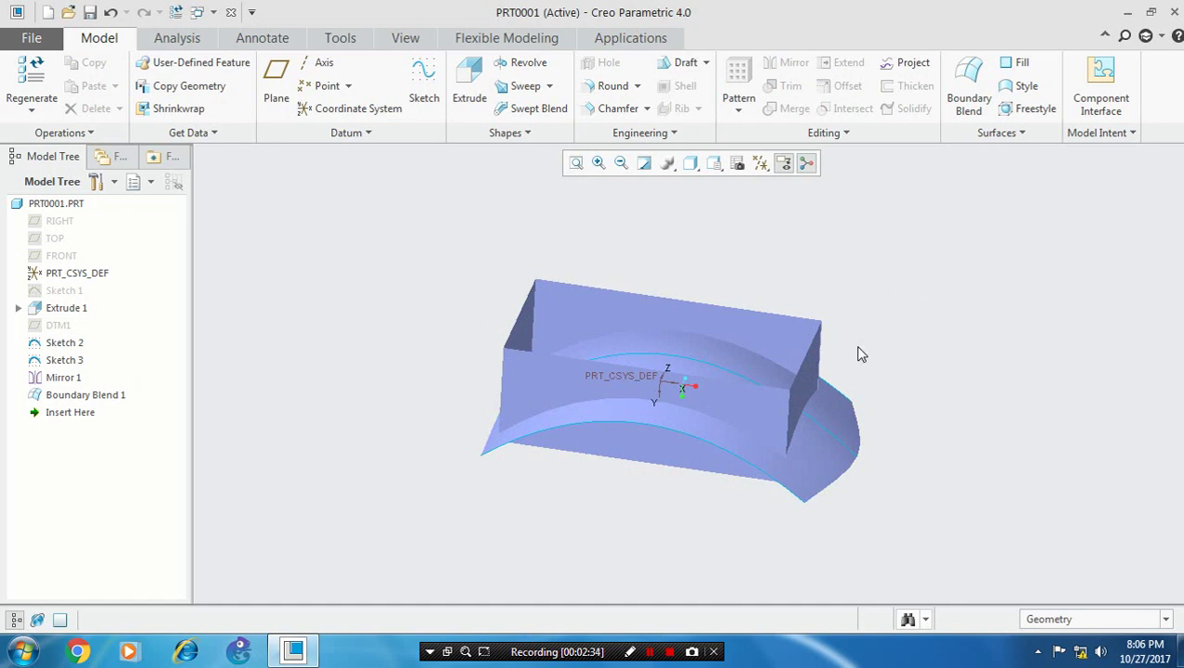
# Trim the extruded box surface with the boundary blend quilt, keeping the portion beneath the curved surface
pyautogui.click(761, 401)
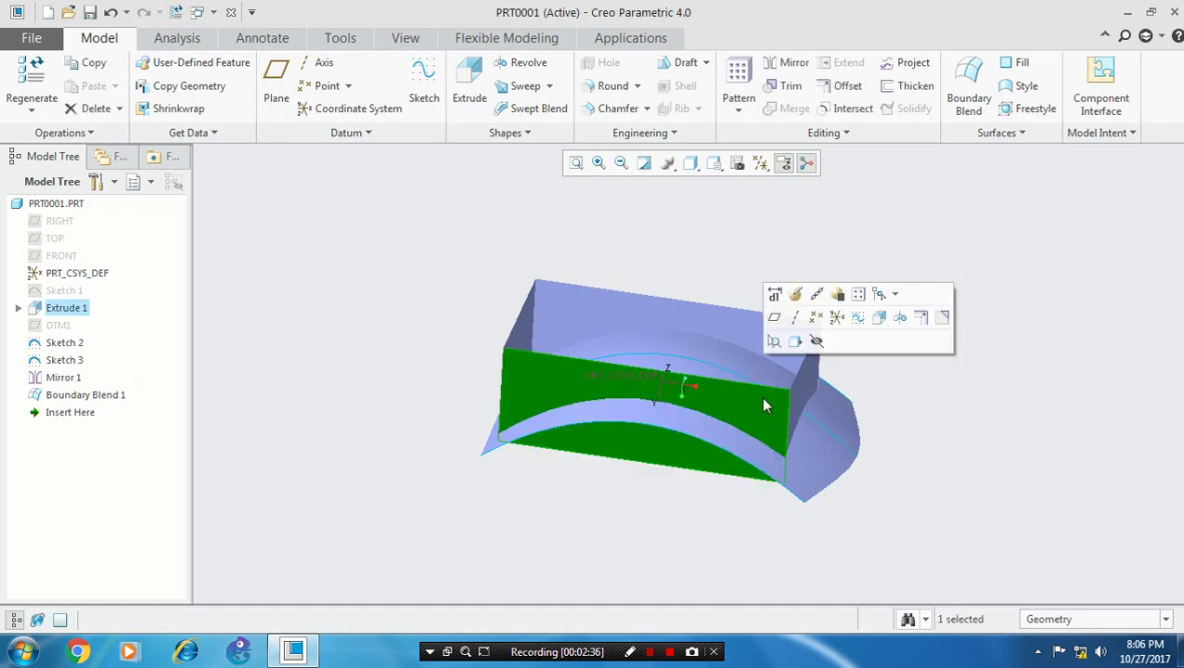
pyautogui.click(784, 86)
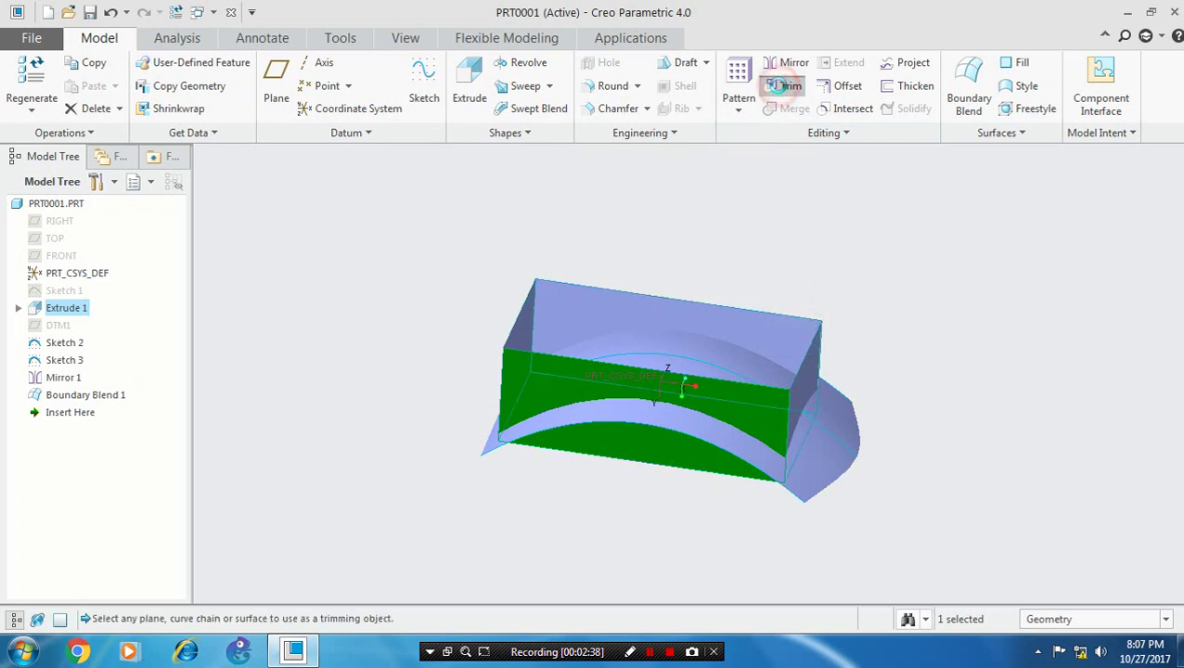
pyautogui.click(99, 86)
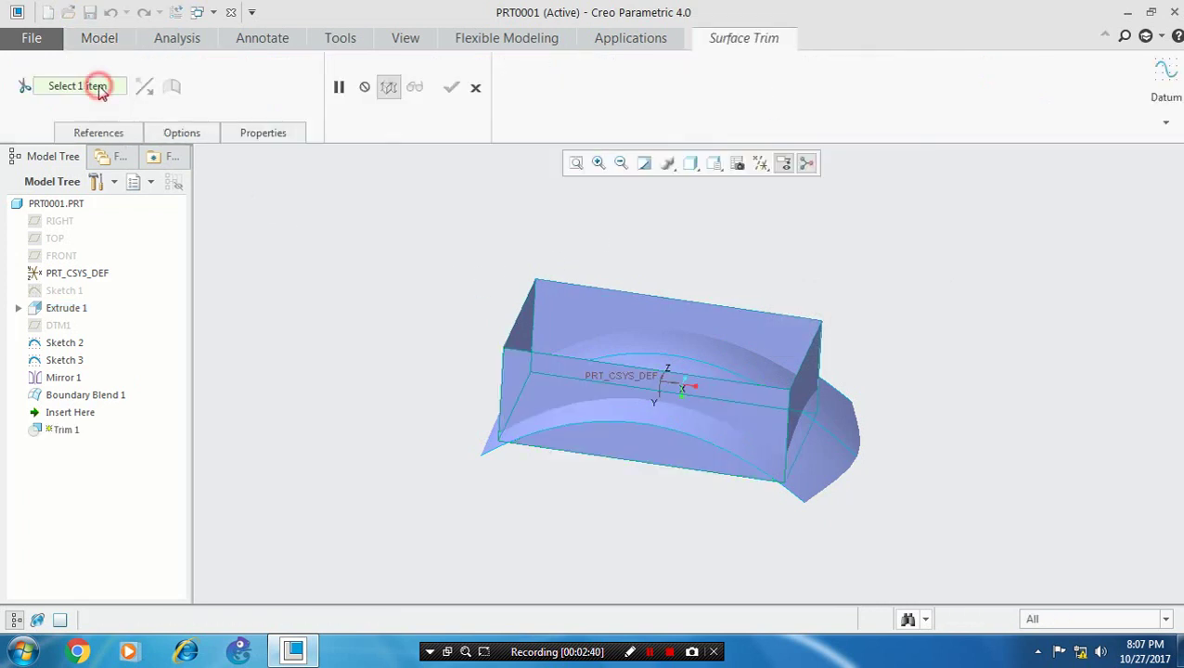
pyautogui.click(592, 420)
pyautogui.moveTo(567, 484)
pyautogui.mouseDown(button='middle')
pyautogui.moveTo(533, 509)
pyautogui.moveTo(573, 483)
pyautogui.moveTo(562, 504)
pyautogui.mouseUp(button='middle')
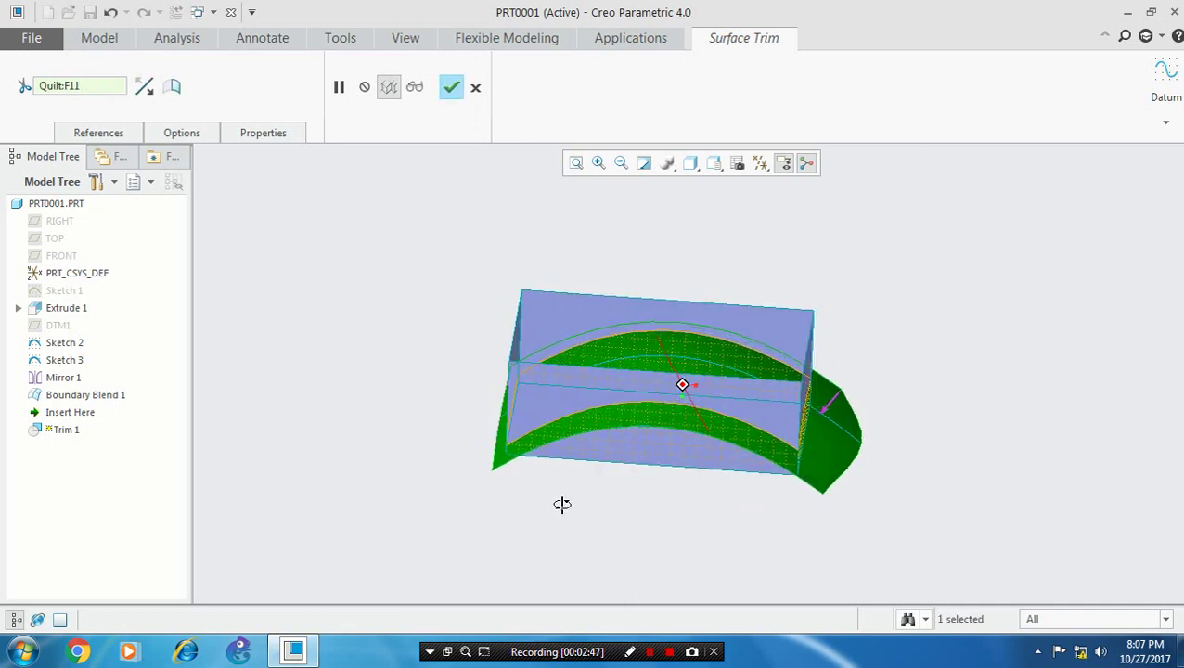
pyautogui.click(450, 89)
pyautogui.moveTo(463, 366); pyautogui.dragTo(551, 348, button='middle')
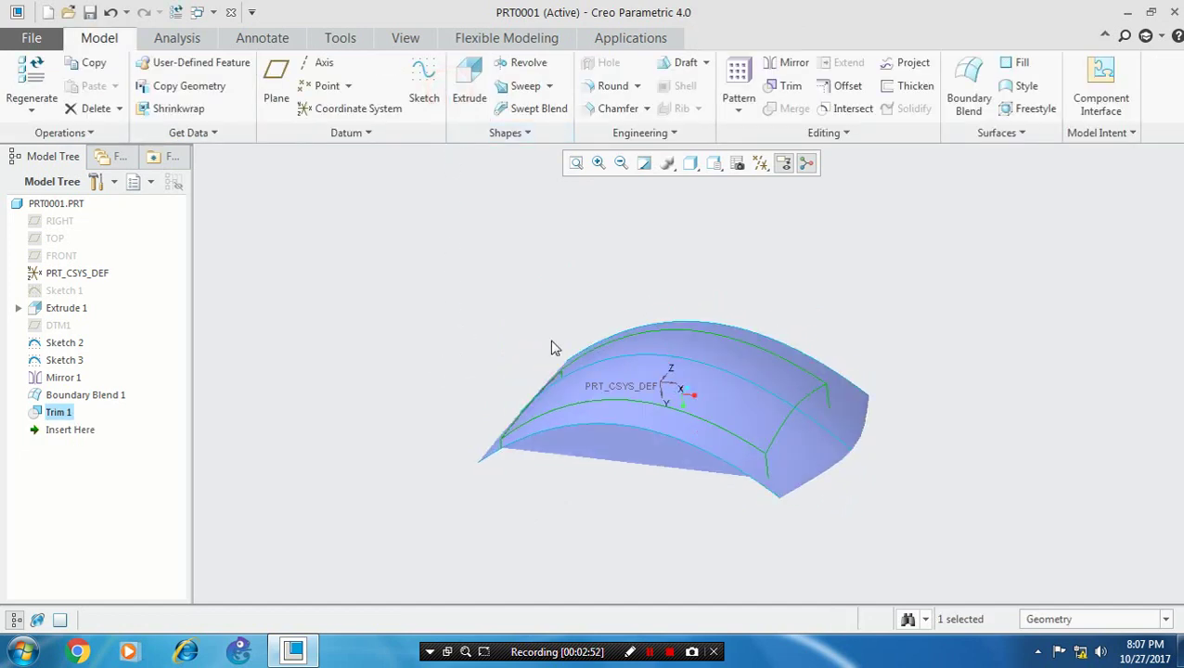
pyautogui.click(853, 285)
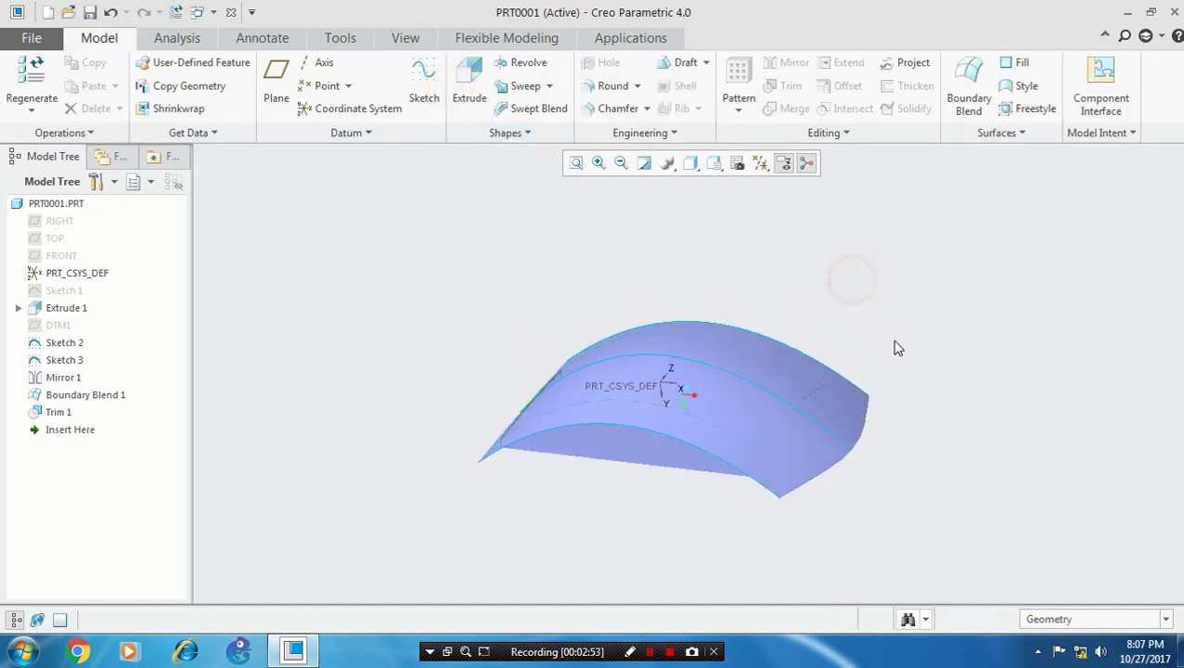
# Trim the curved boundary blend surface with the extruded box quilt, keeping the portion inside the box outline
pyautogui.click(808, 475)
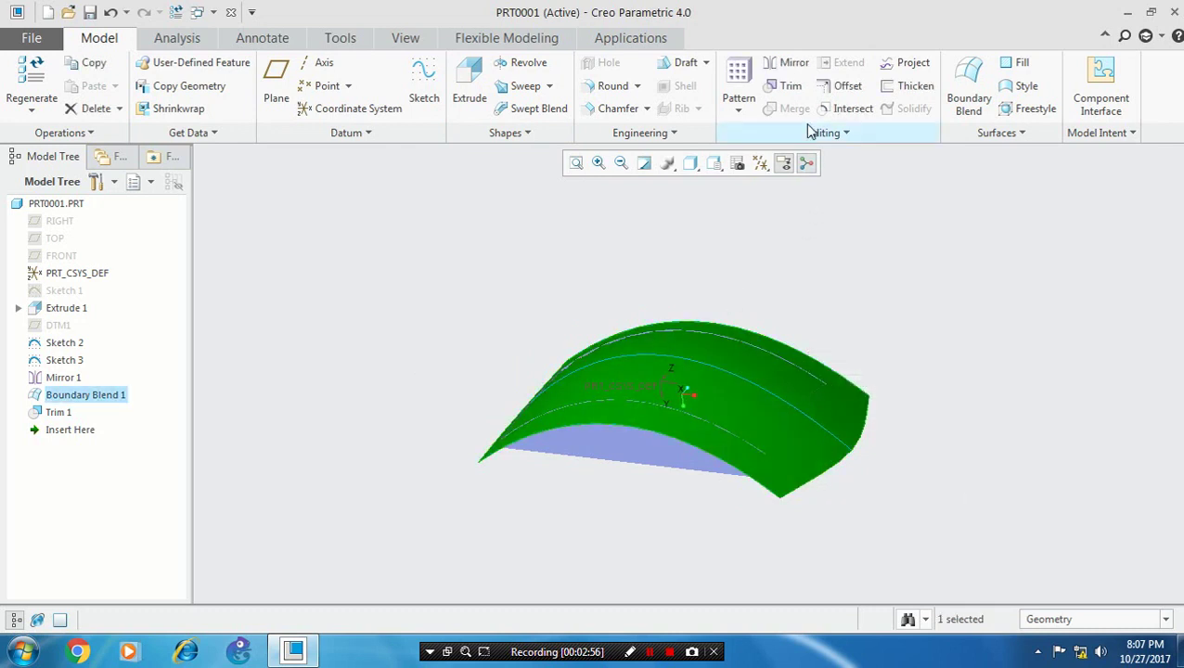
pyautogui.click(784, 86)
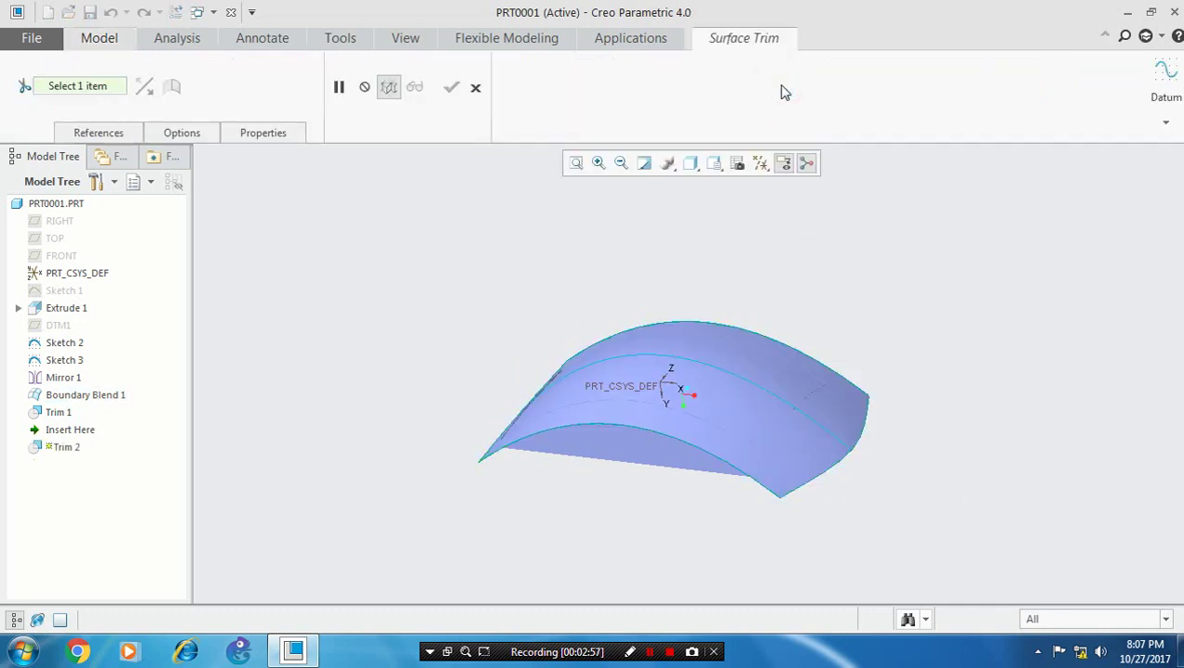
pyautogui.click(600, 452)
pyautogui.moveTo(570, 513); pyautogui.dragTo(458, 535, button='middle')
pyautogui.click(470, 410)
pyautogui.scroll(6, 682, 329)
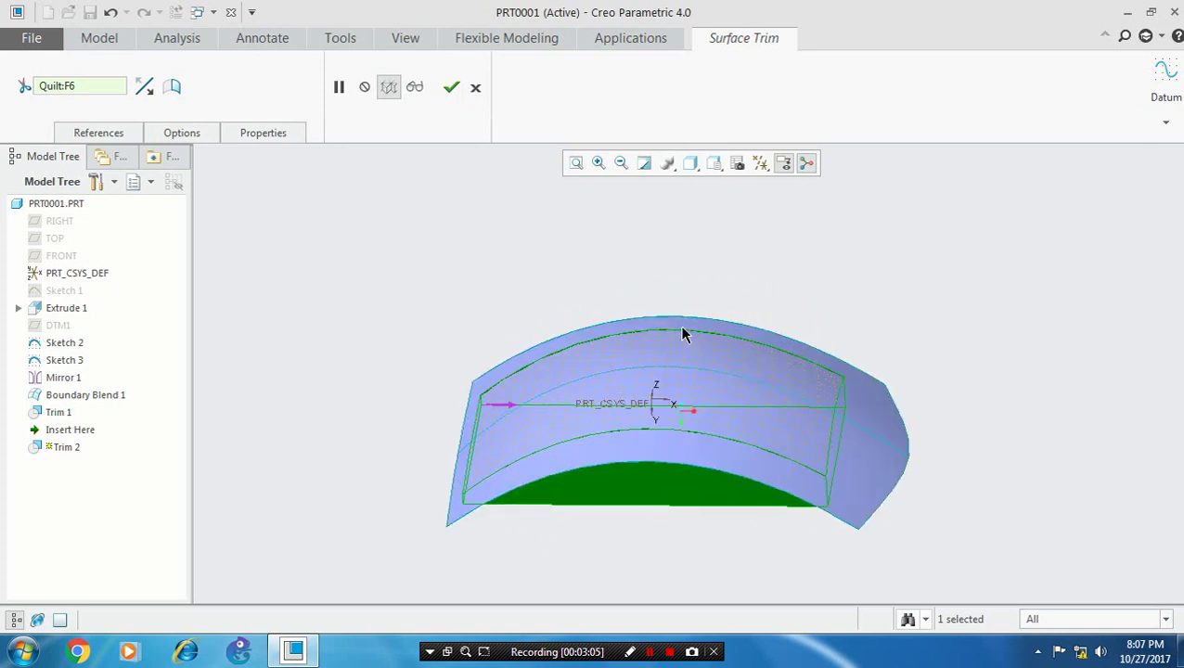
pyautogui.scroll(-3, 991, 426)
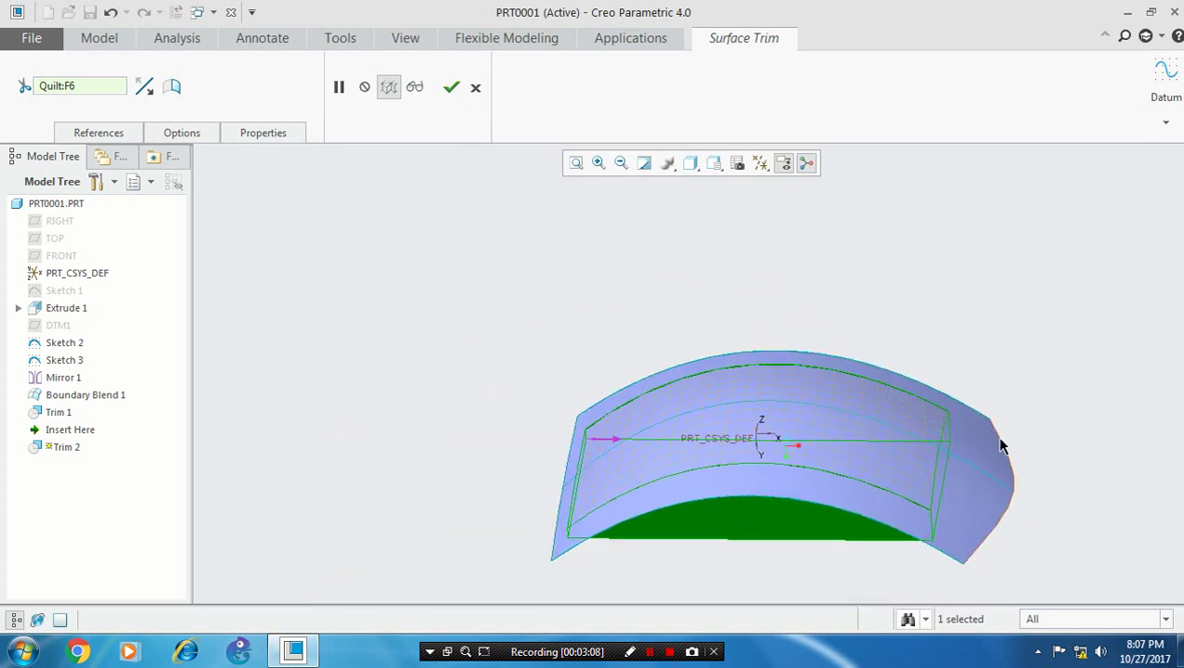
pyautogui.moveTo(1053, 529); pyautogui.dragTo(1076, 425, button='middle')
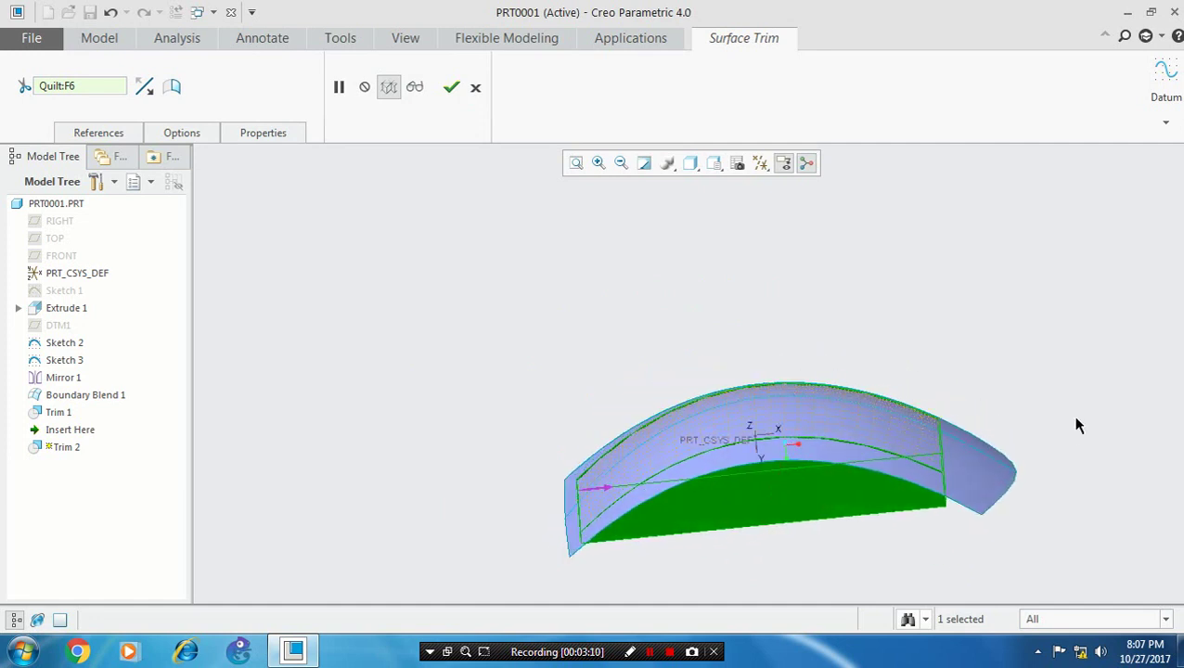
pyautogui.click(450, 90)
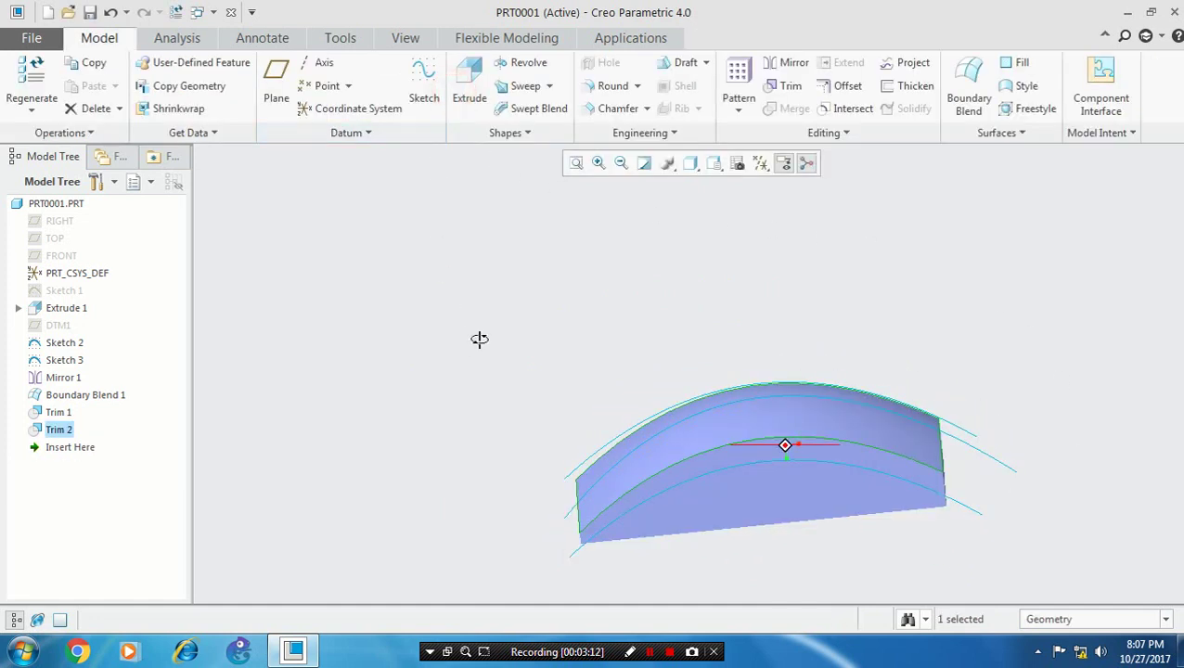
# Hide the three spline curves: the mirrored curve, the FRONT plane curve and the offset-plane curve
pyautogui.moveTo(479, 338); pyautogui.dragTo(520, 407, button='middle')
pyautogui.scroll(2, 526, 455)
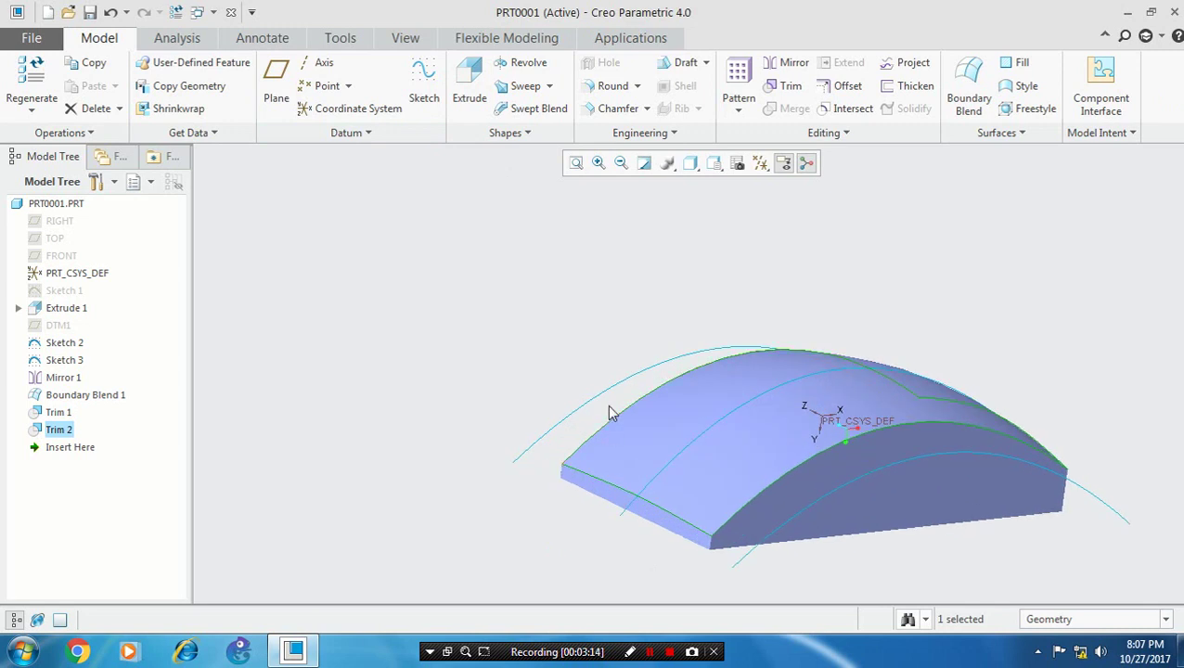
pyautogui.click(630, 387)
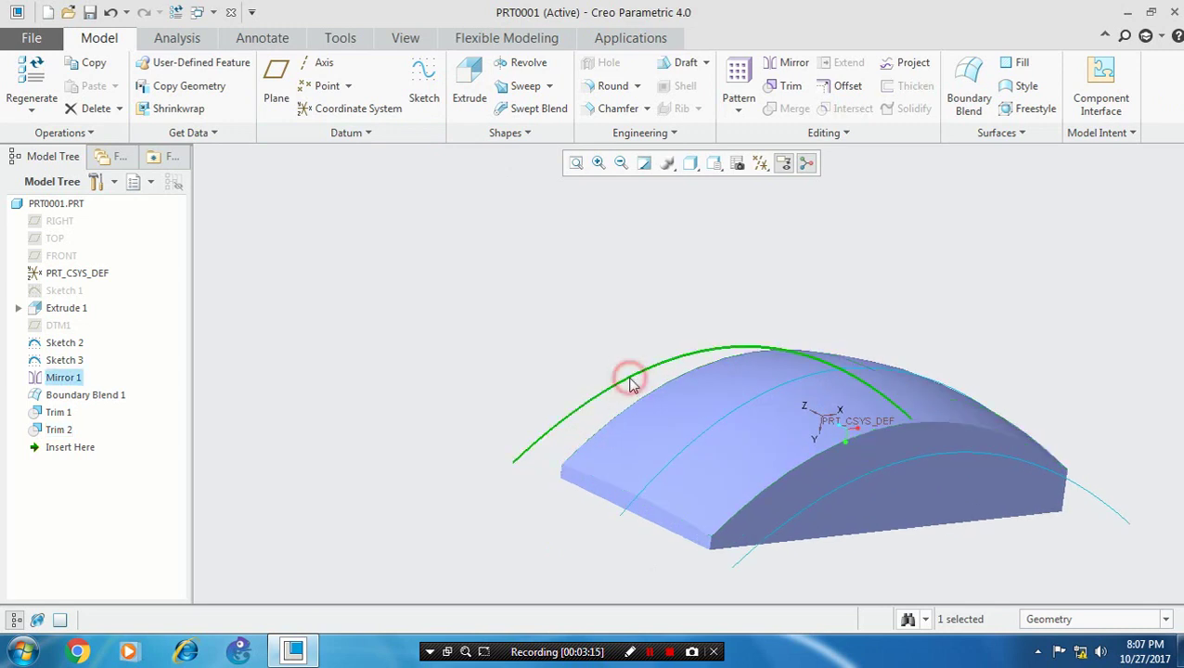
pyautogui.keyDown('ctrl'); pyautogui.click(692, 442); pyautogui.keyUp('ctrl')
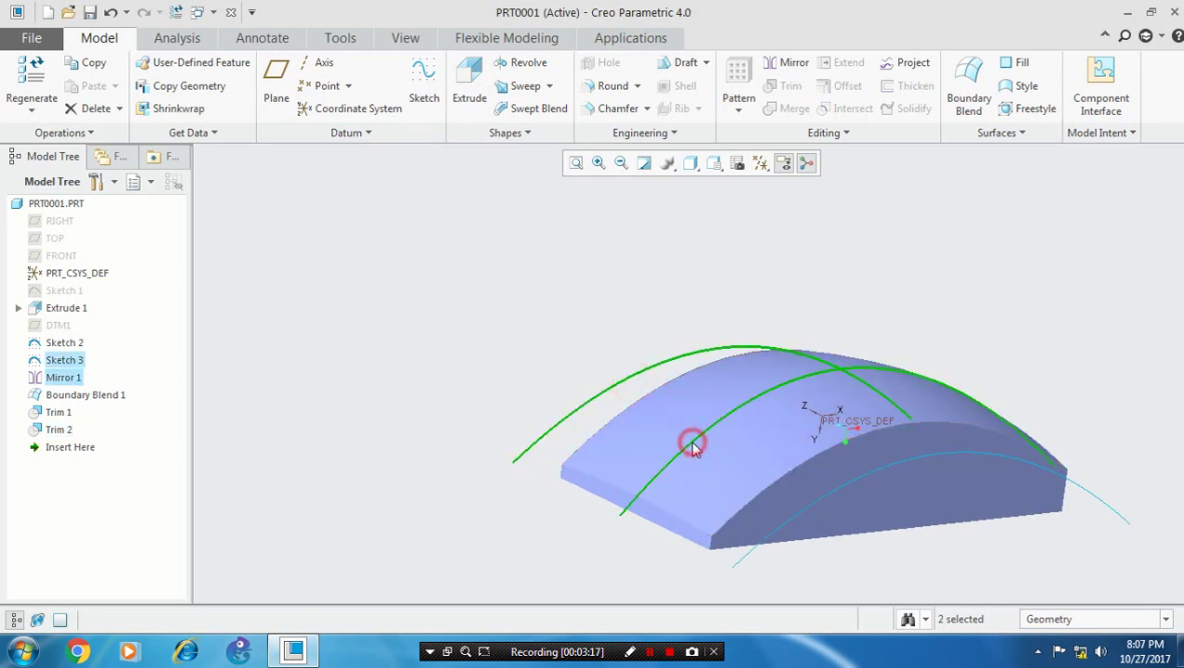
pyautogui.keyDown('ctrl'); pyautogui.click(798, 518); pyautogui.keyUp('ctrl')
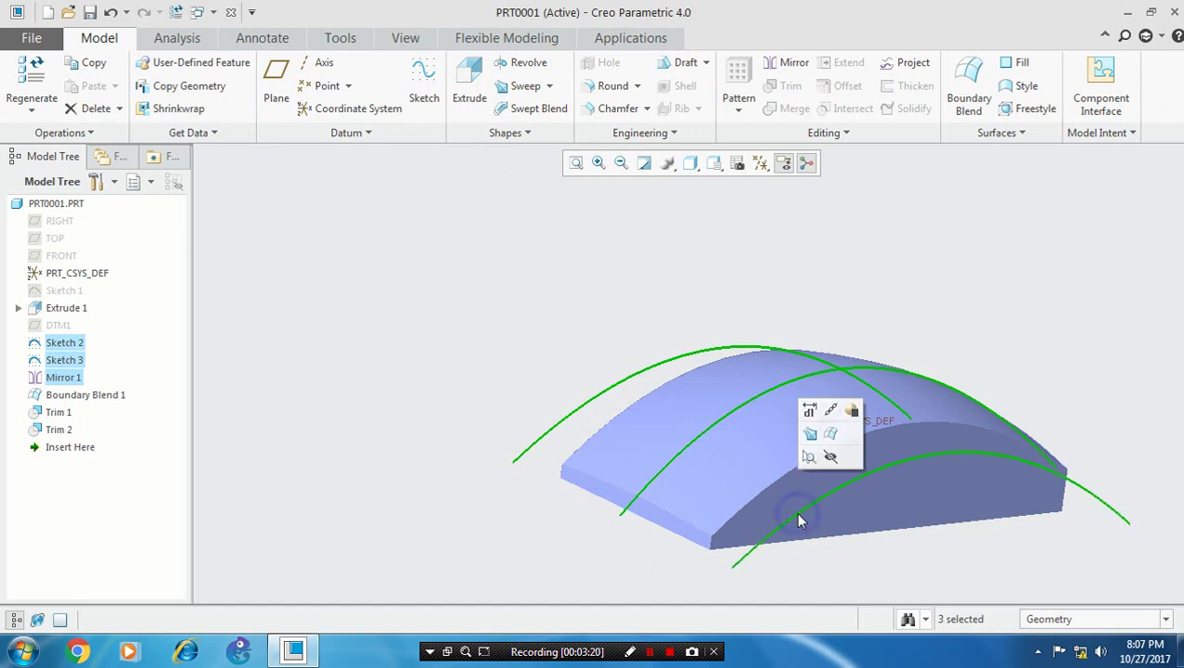
pyautogui.click(831, 456)
pyautogui.moveTo(828, 509)
pyautogui.mouseDown(button='middle')
pyautogui.moveTo(830, 531)
pyautogui.moveTo(761, 531)
pyautogui.moveTo(869, 514)
pyautogui.moveTo(898, 530)
pyautogui.mouseUp(button='middle')
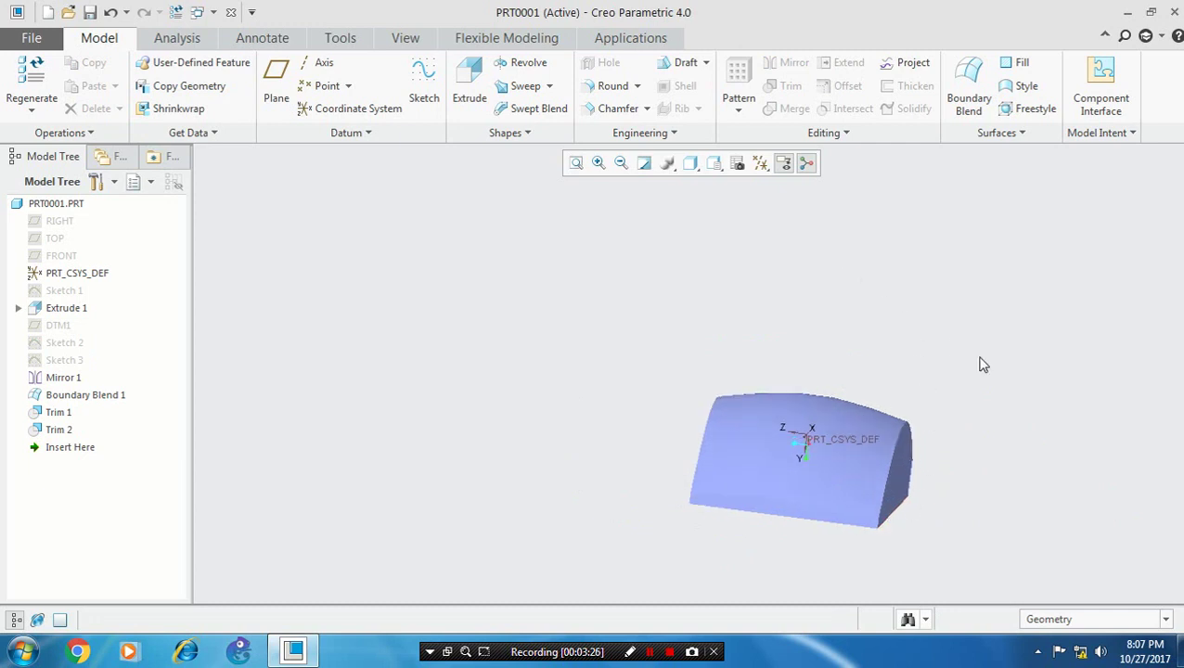
pyautogui.moveTo(983, 364); pyautogui.dragTo(644, 563)
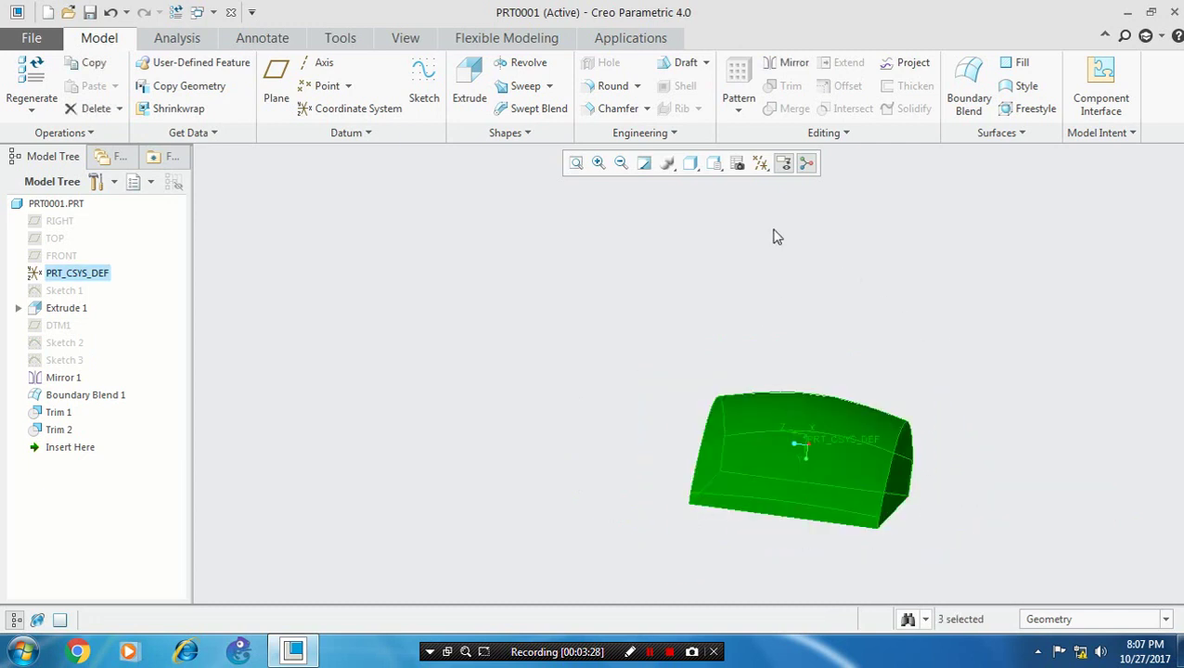
pyautogui.moveTo(821, 278); pyautogui.dragTo(909, 402, button='middle')
pyautogui.click(888, 336)
# Try to intersect the extruded side surfaces with the curved boundary blend surface
pyautogui.click(691, 470)
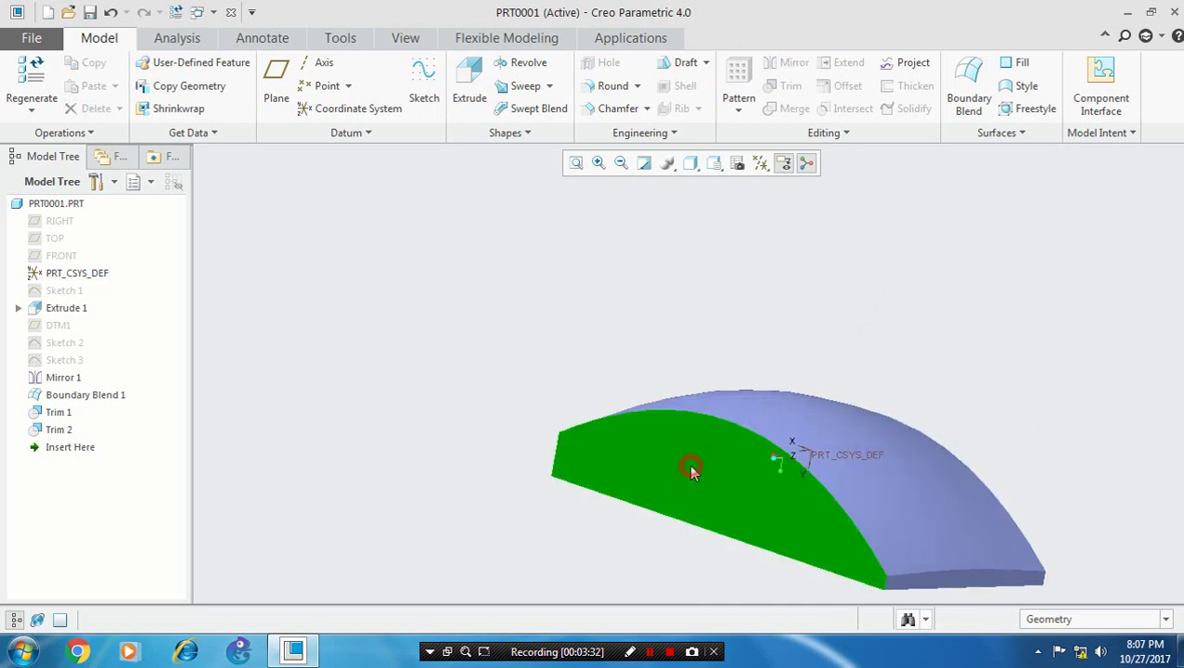
pyautogui.keyDown('ctrl'); pyautogui.click(853, 510); pyautogui.keyUp('ctrl')
pyautogui.keyDown('ctrl'); pyautogui.click(915, 577); pyautogui.keyUp('ctrl')
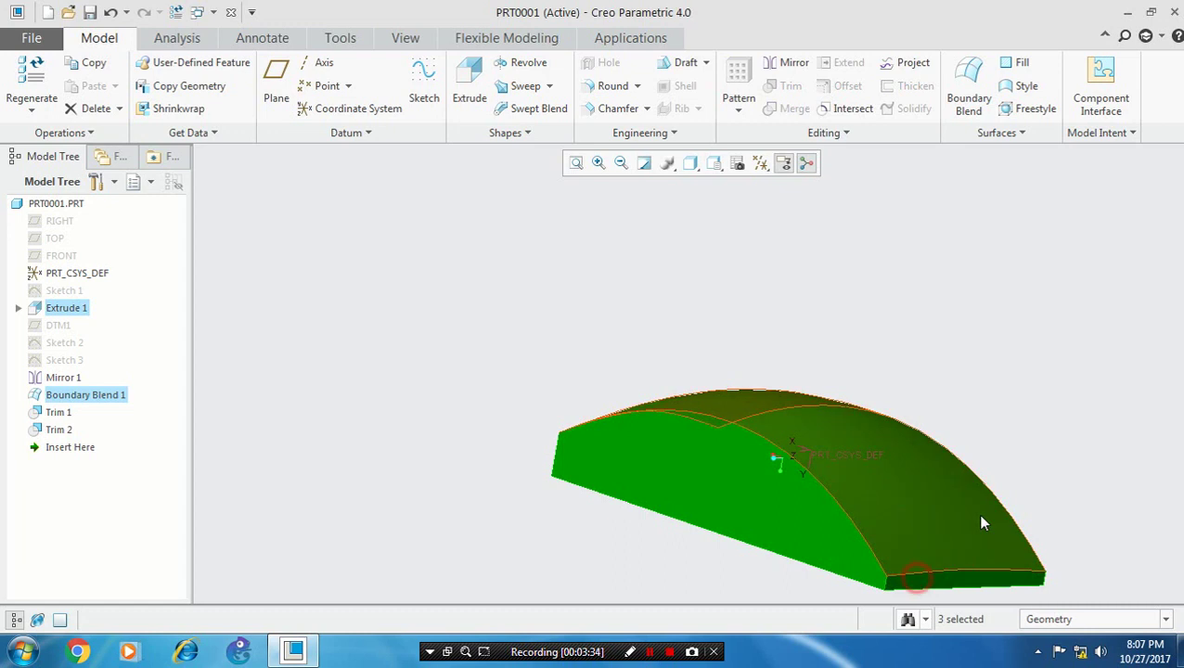
pyautogui.moveTo(983, 524); pyautogui.dragTo(846, 289, button='middle')
pyautogui.keyDown('ctrl'); pyautogui.click(860, 492); pyautogui.keyUp('ctrl')
pyautogui.click(839, 112)
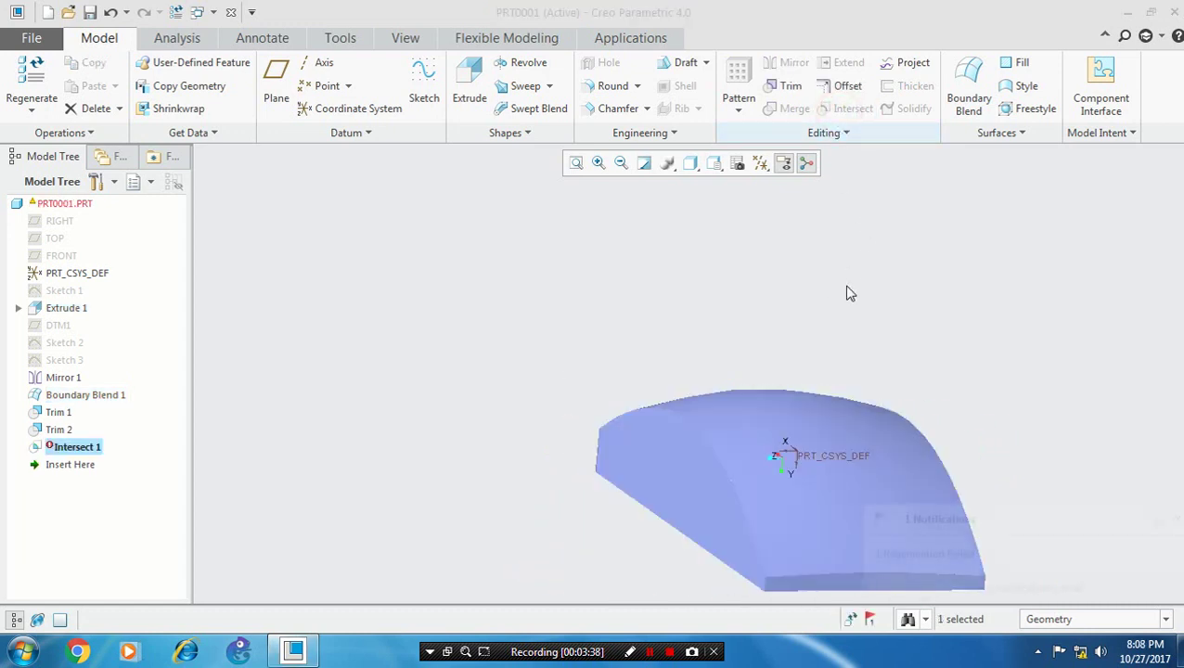
# Dismiss the notification and delete the Intersect 1 feature from the part
pyautogui.moveTo(813, 442); pyautogui.dragTo(375, 404, button='middle')
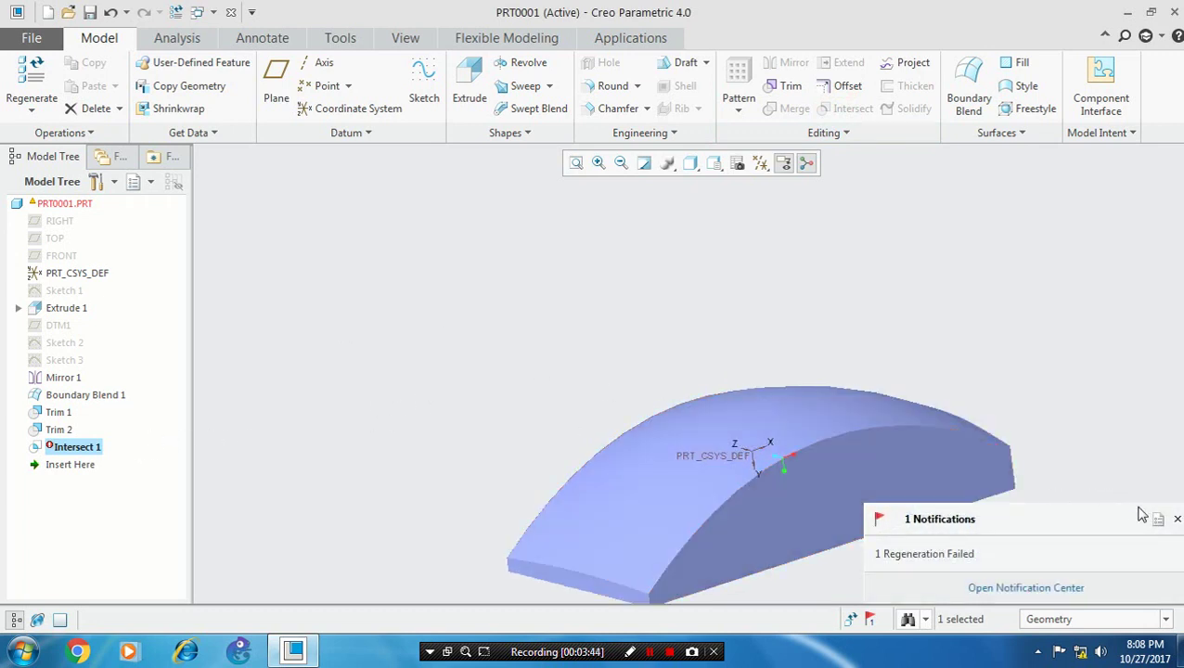
pyautogui.click(1176, 521)
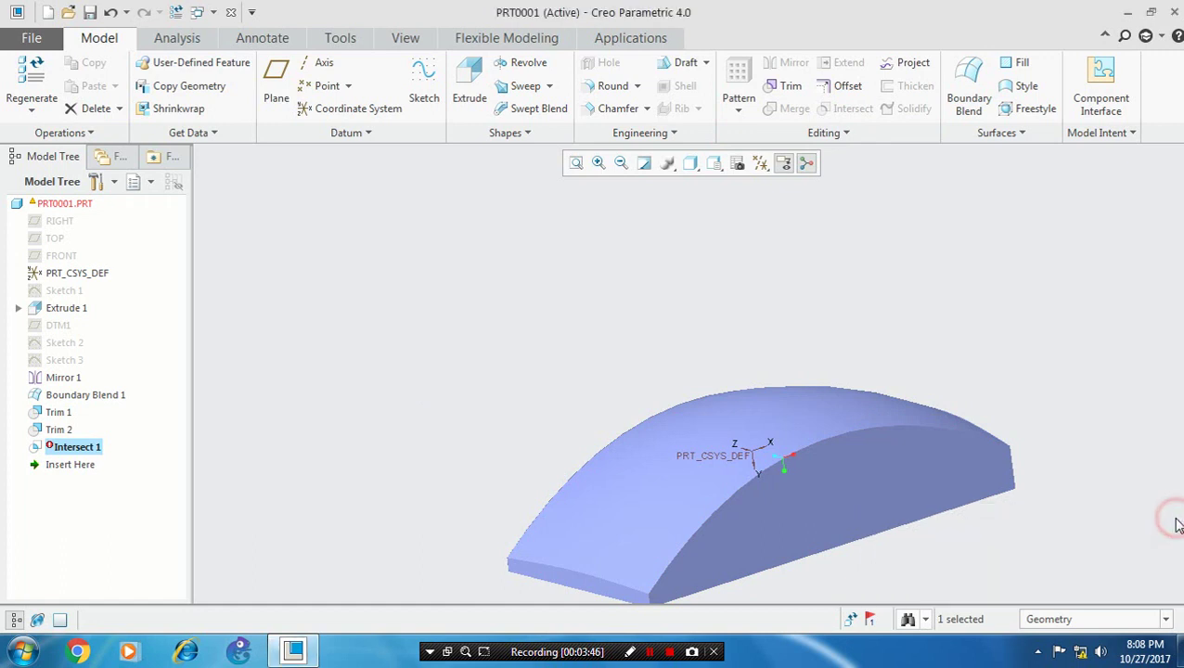
pyautogui.rightClick(82, 451)
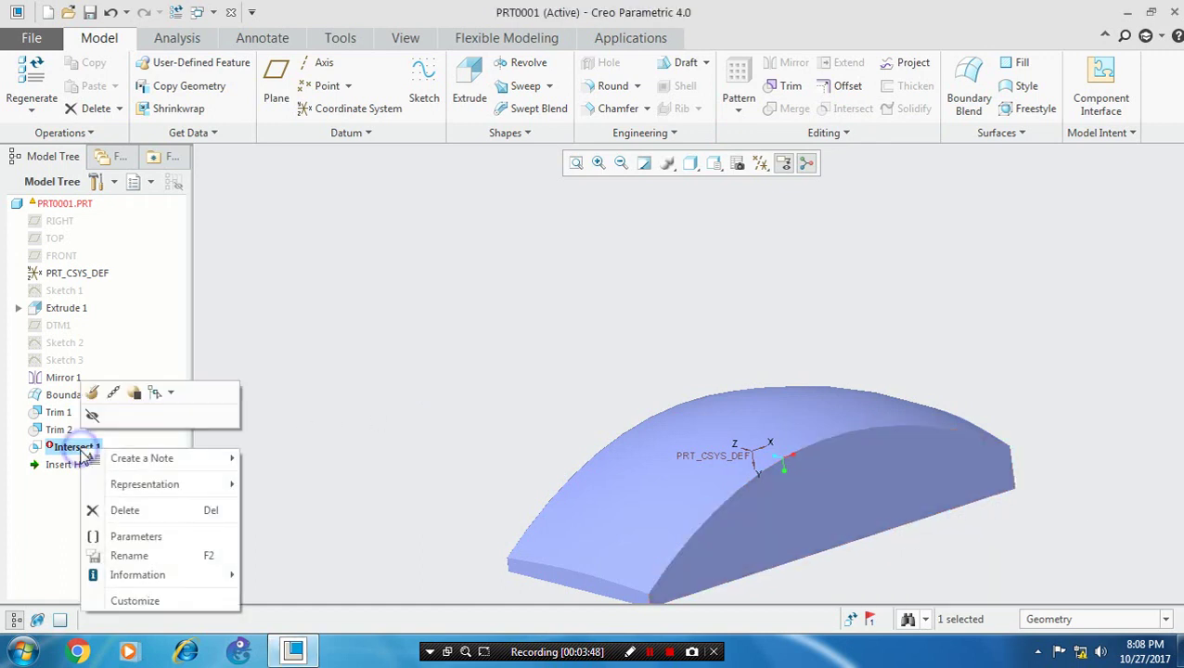
pyautogui.click(111, 508)
pyautogui.click(547, 347)
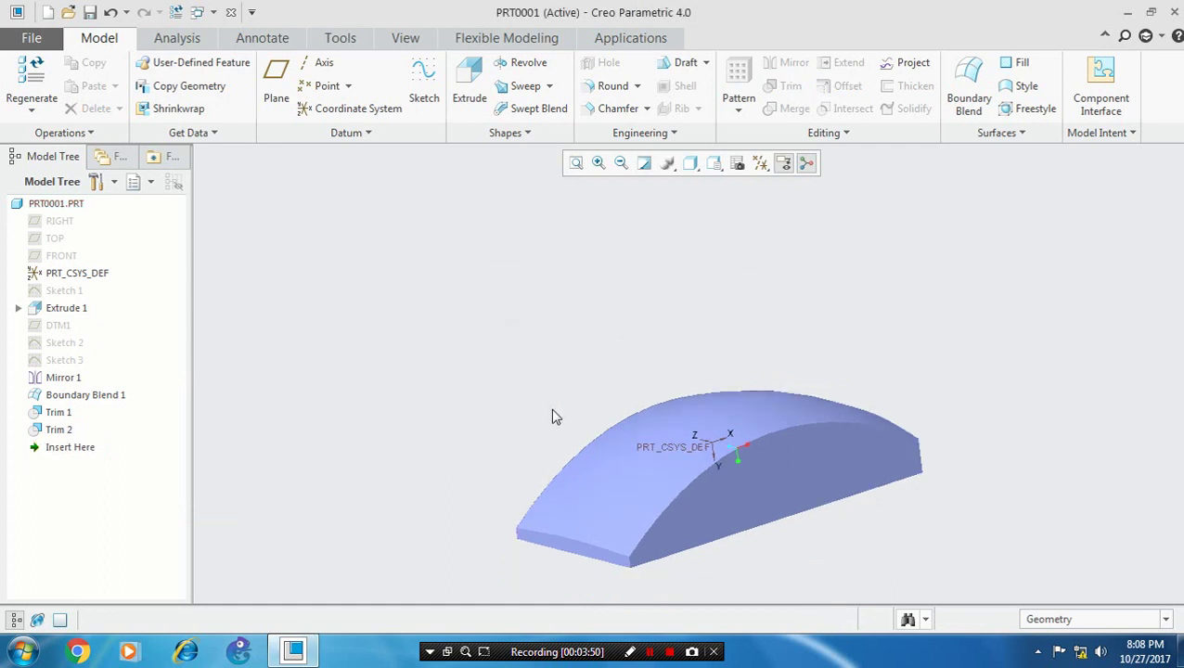
# Merge the extruded side surface and the curved boundary blend surface into one quilt
pyautogui.click(799, 452)
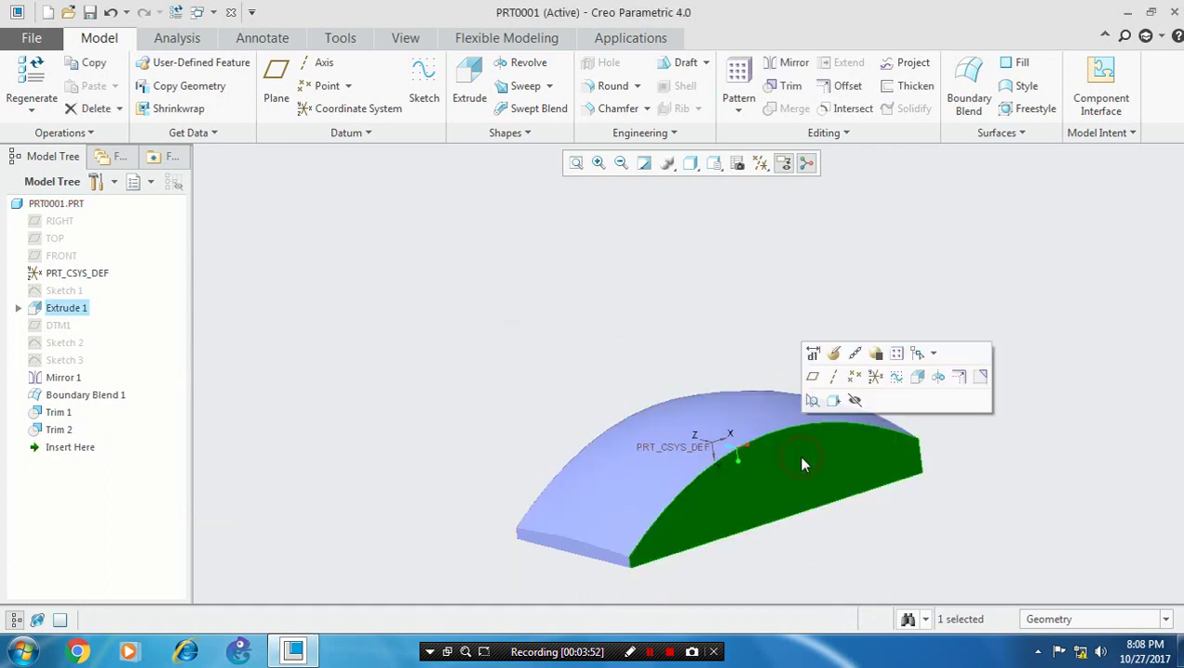
pyautogui.keyDown('ctrl'); pyautogui.click(751, 411); pyautogui.keyUp('ctrl')
pyautogui.click(772, 108)
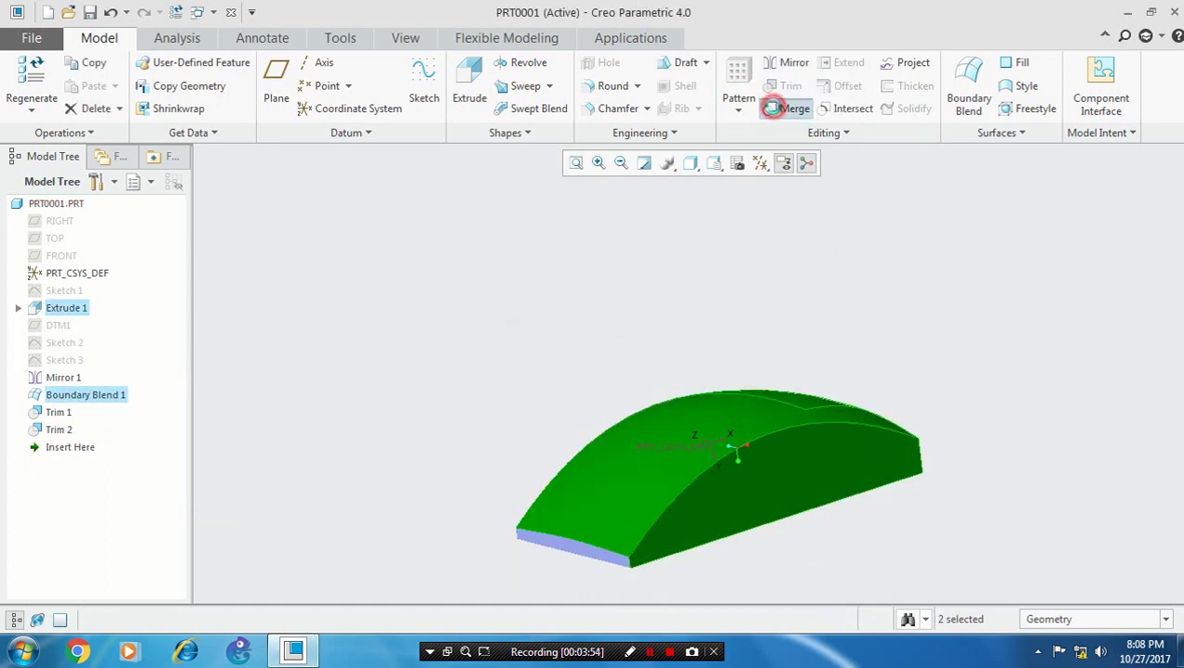
pyautogui.moveTo(529, 345); pyautogui.dragTo(602, 336, button='middle')
pyautogui.click(451, 88)
pyautogui.click(470, 409)
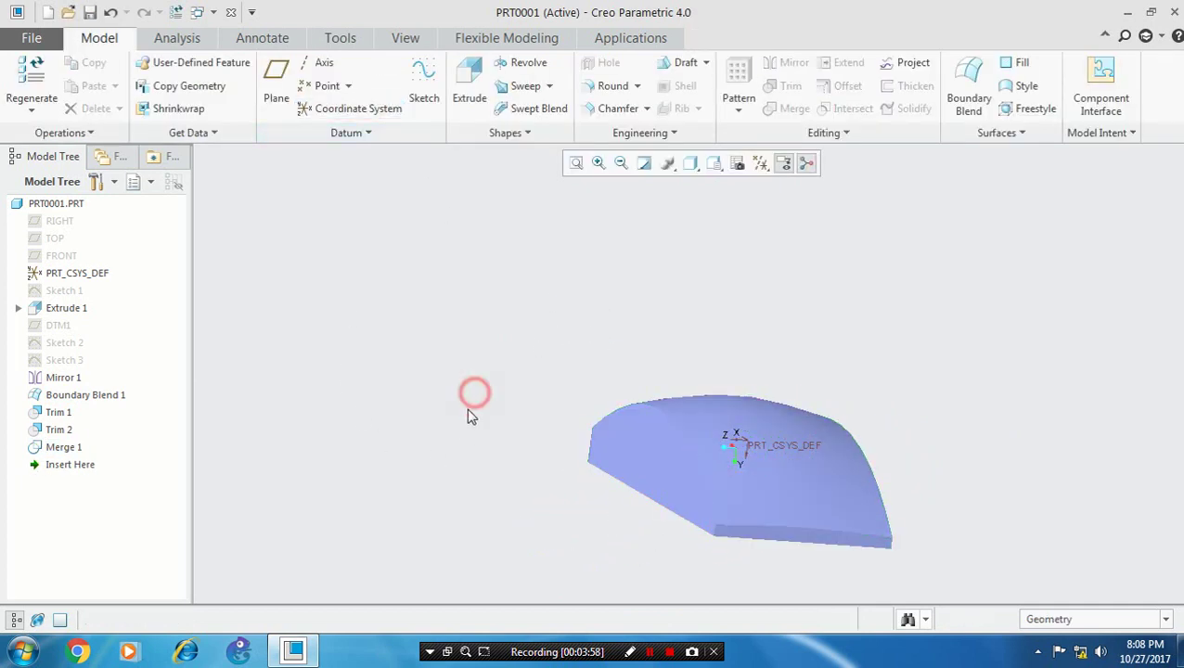
# Round one short vertical corner edge at the narrow end of the merged quilt with a radius of about 96 mm
pyautogui.moveTo(471, 409); pyautogui.dragTo(422, 416, button='middle')
pyautogui.scroll(2, 713, 560)
pyautogui.moveTo(772, 579); pyautogui.dragTo(804, 572, button='middle')
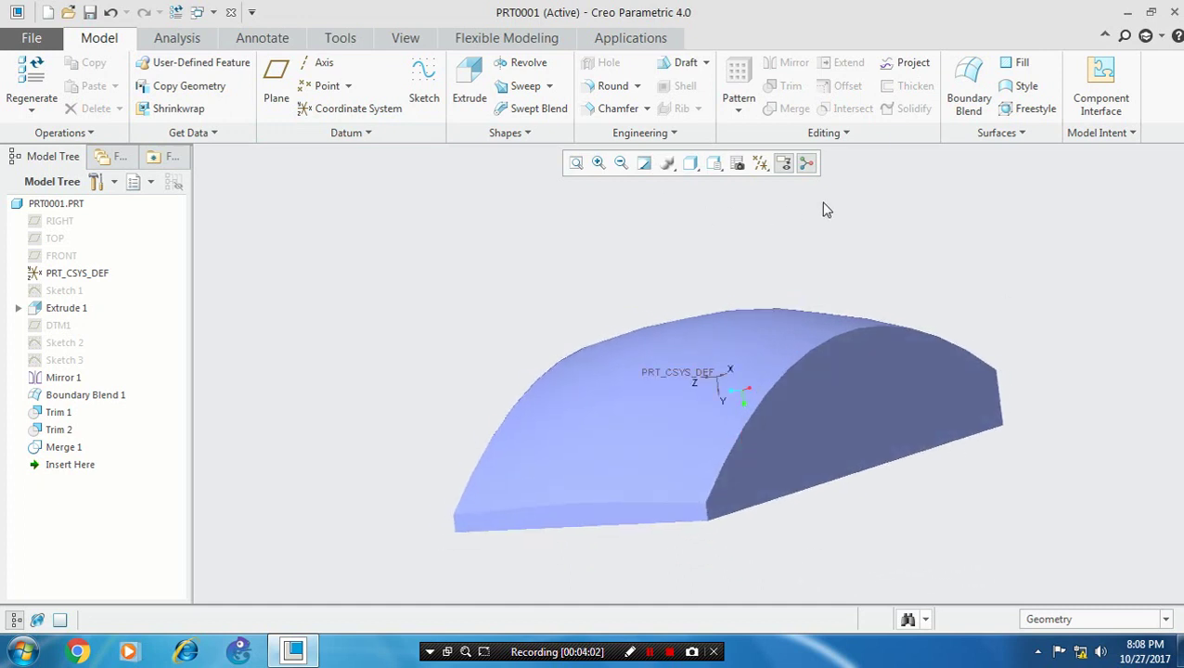
pyautogui.click(638, 86)
pyautogui.click(640, 106)
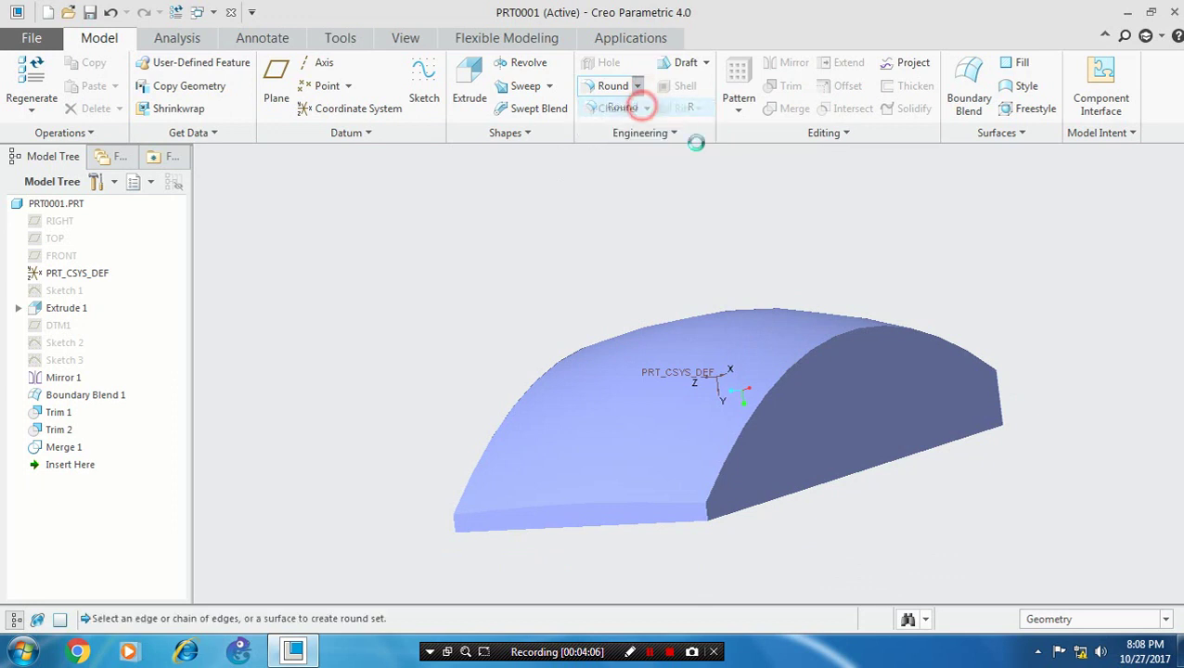
pyautogui.click(709, 518)
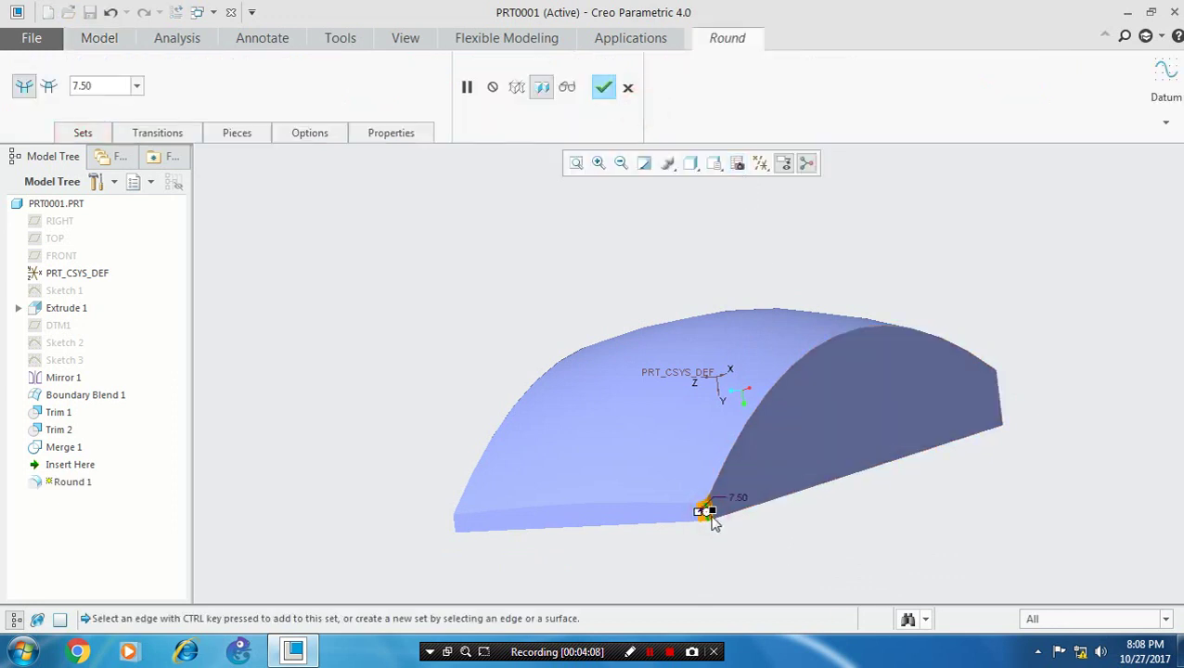
pyautogui.moveTo(710, 514); pyautogui.dragTo(744, 429)
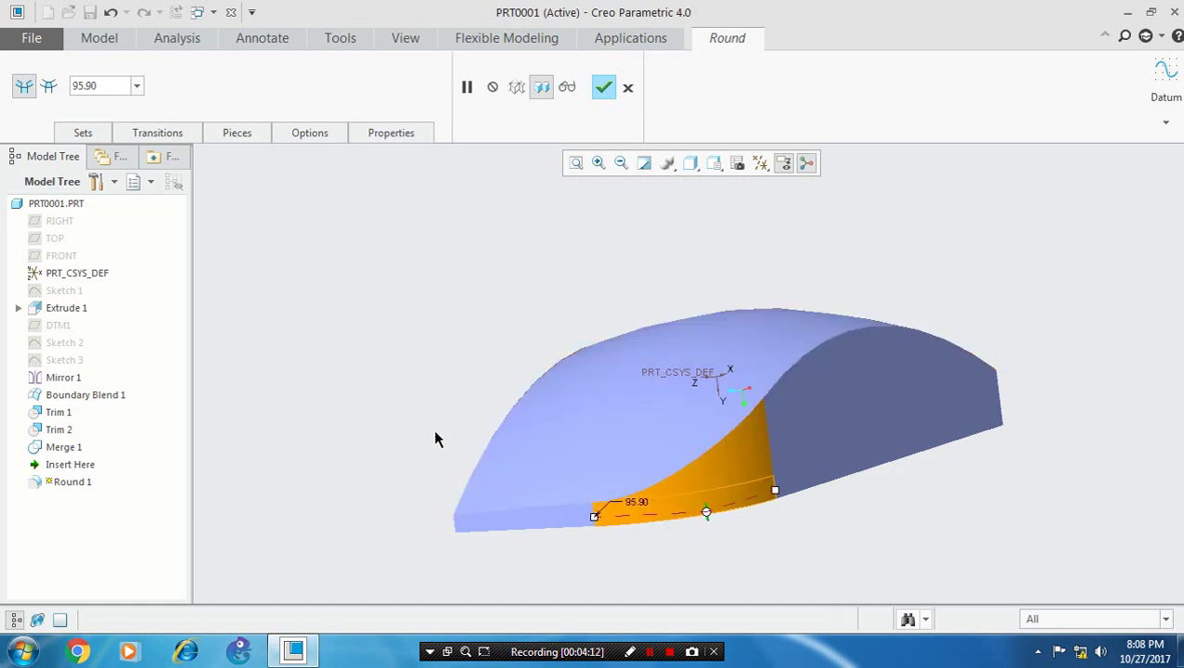
# Redefine the corner round with a radius of 95 mm and include the other vertical corner edge at the same end
pyautogui.moveTo(378, 354); pyautogui.dragTo(449, 423, button='middle')
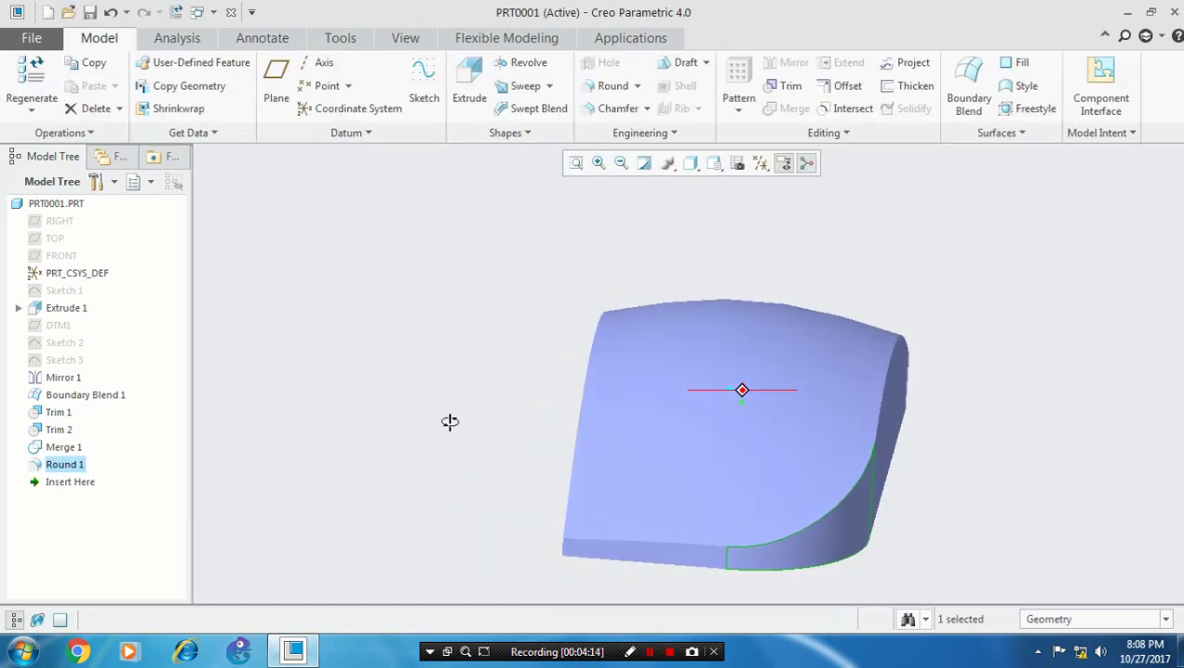
pyautogui.rightClick(77, 471)
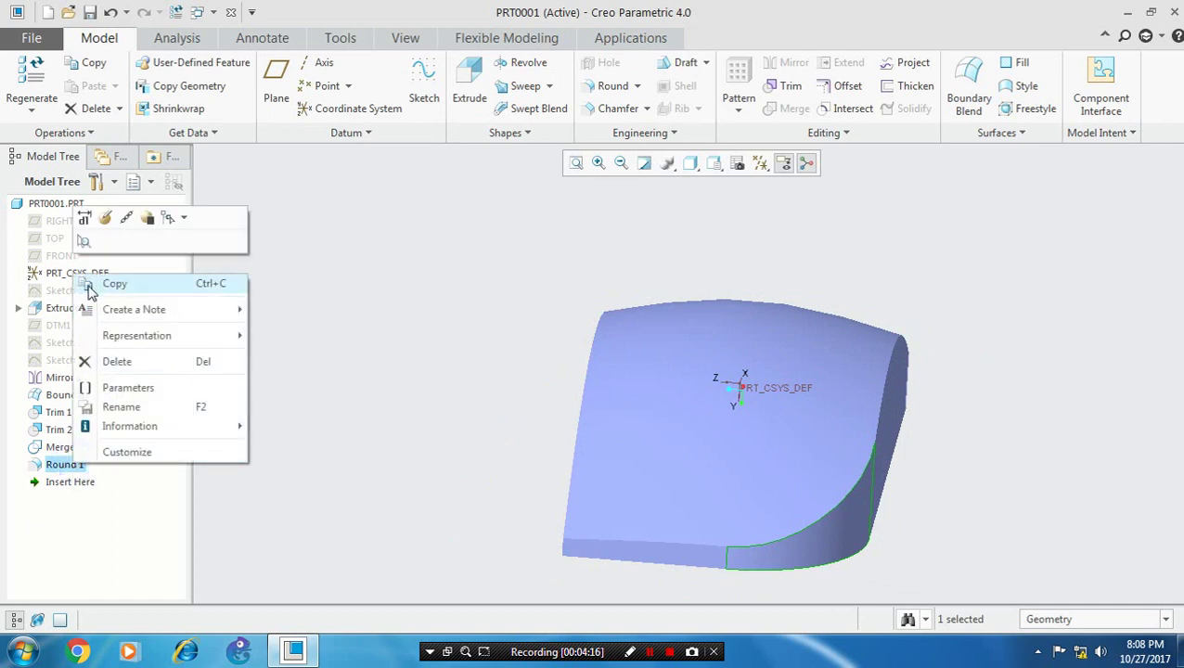
pyautogui.click(109, 221)
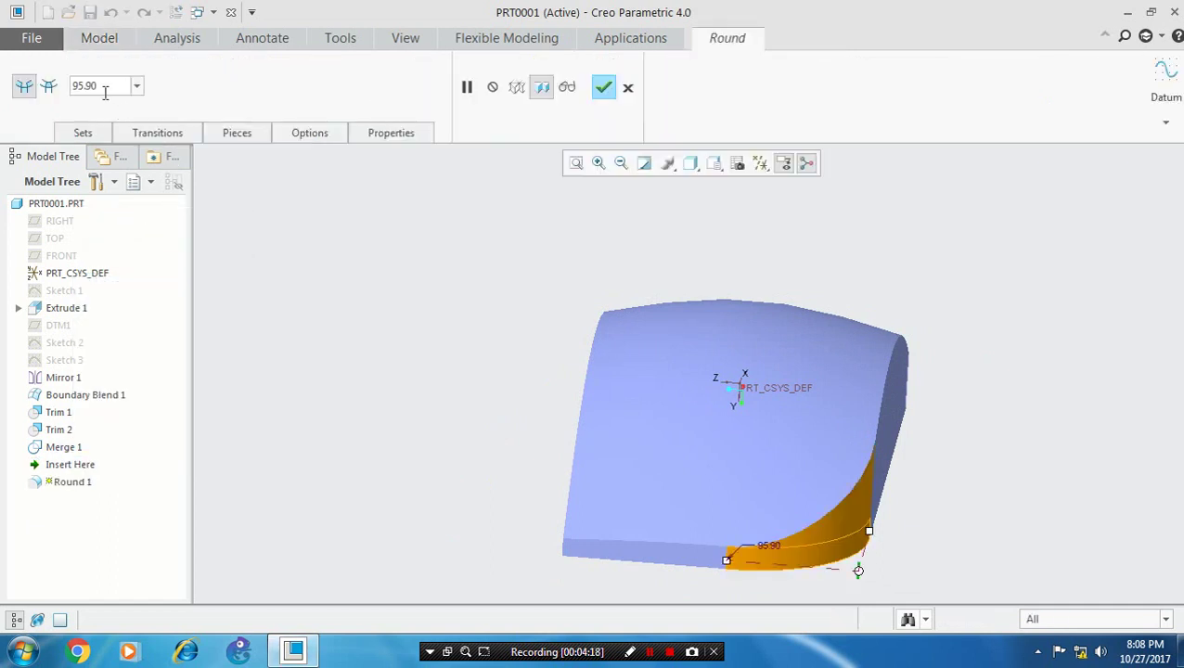
pyautogui.doubleClick(105, 89)
pyautogui.write('95')
pyautogui.press('Return')
pyautogui.click(560, 549)
pyautogui.click(603, 88)
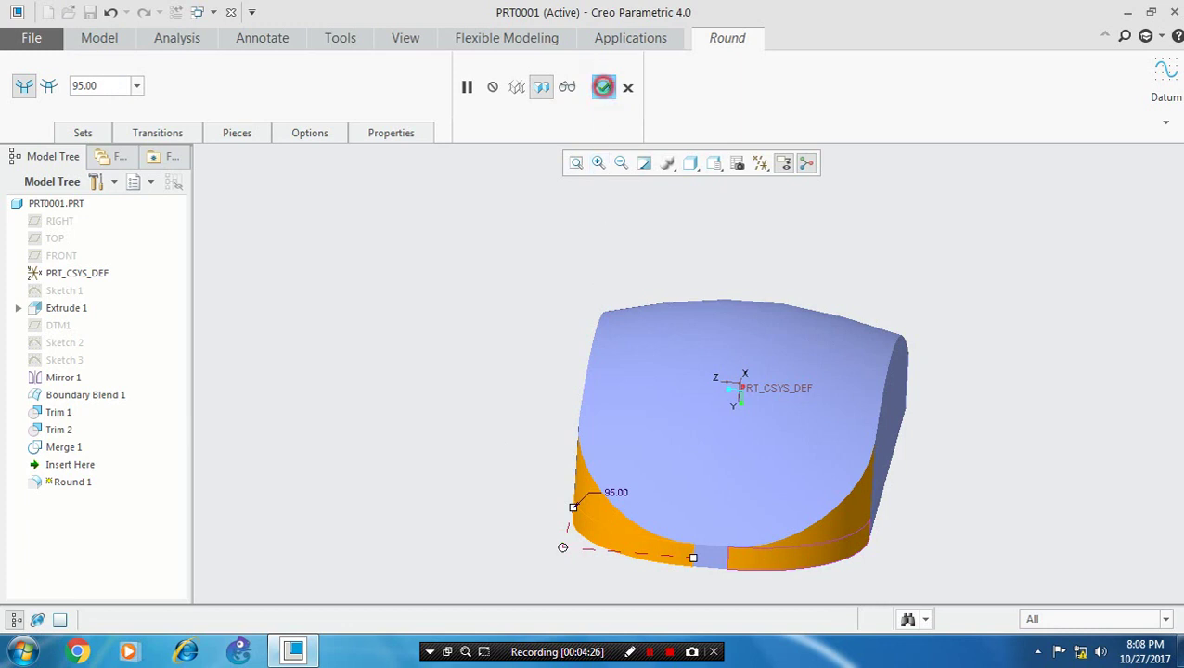
# Round both vertical corner edges at the other end of the quilt with a radius of 65 mm
pyautogui.moveTo(942, 458); pyautogui.dragTo(1021, 462, button='middle')
pyautogui.moveTo(1024, 417); pyautogui.dragTo(1007, 452, button='middle')
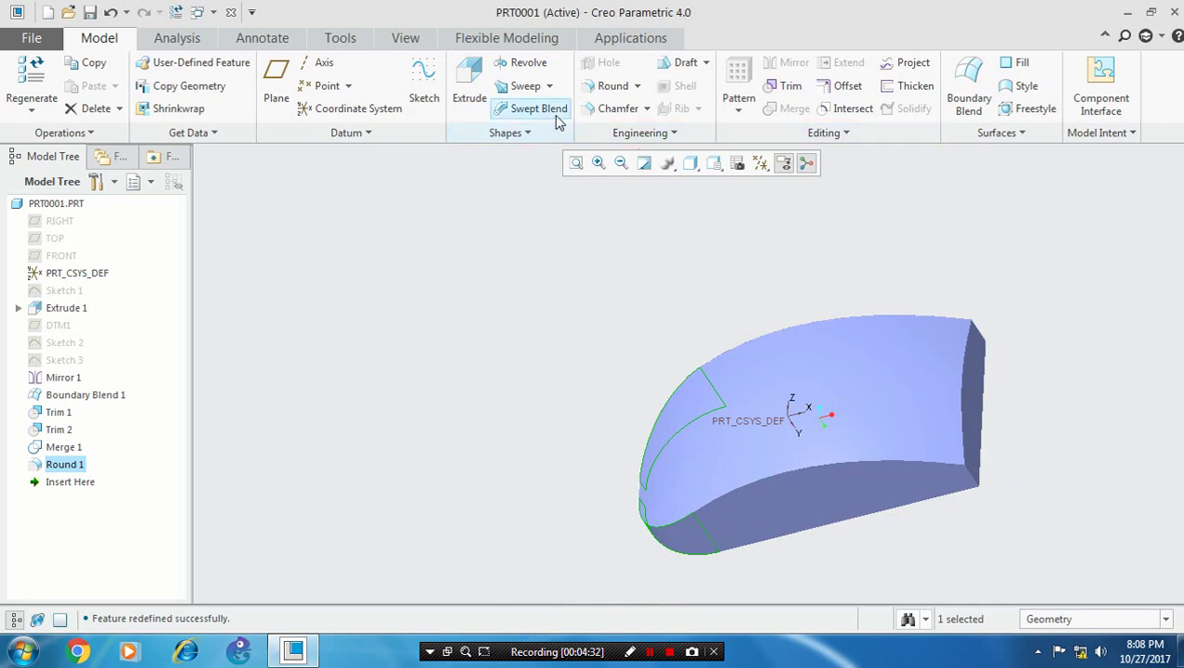
pyautogui.click(636, 86)
pyautogui.click(642, 108)
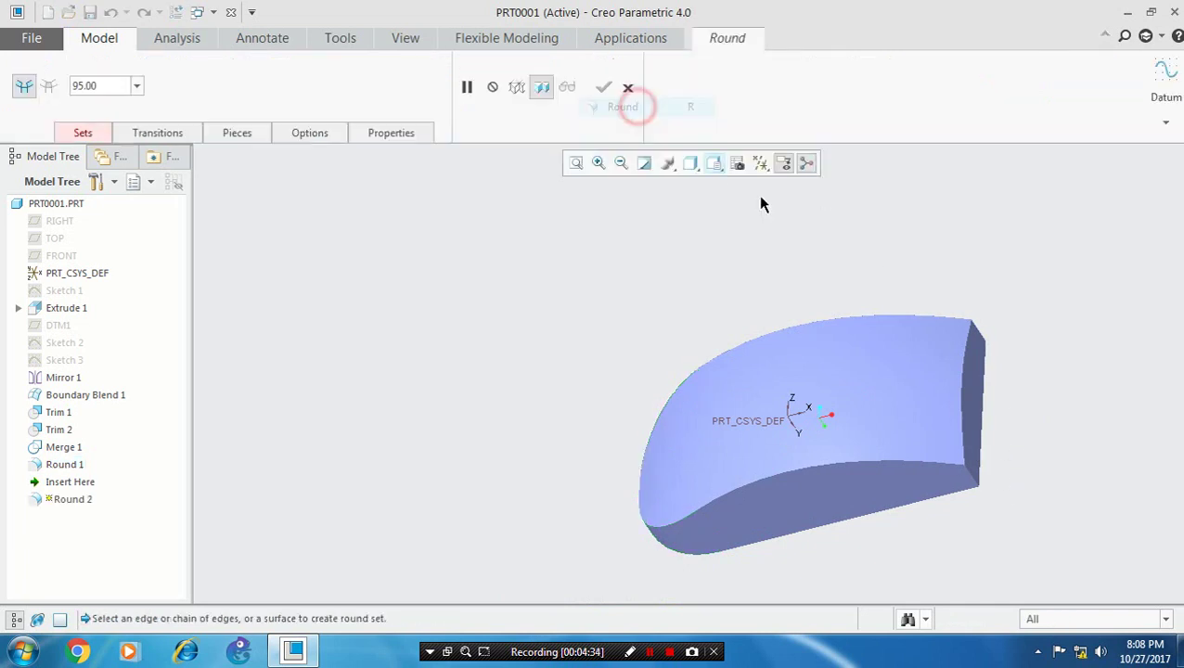
pyautogui.click(976, 480)
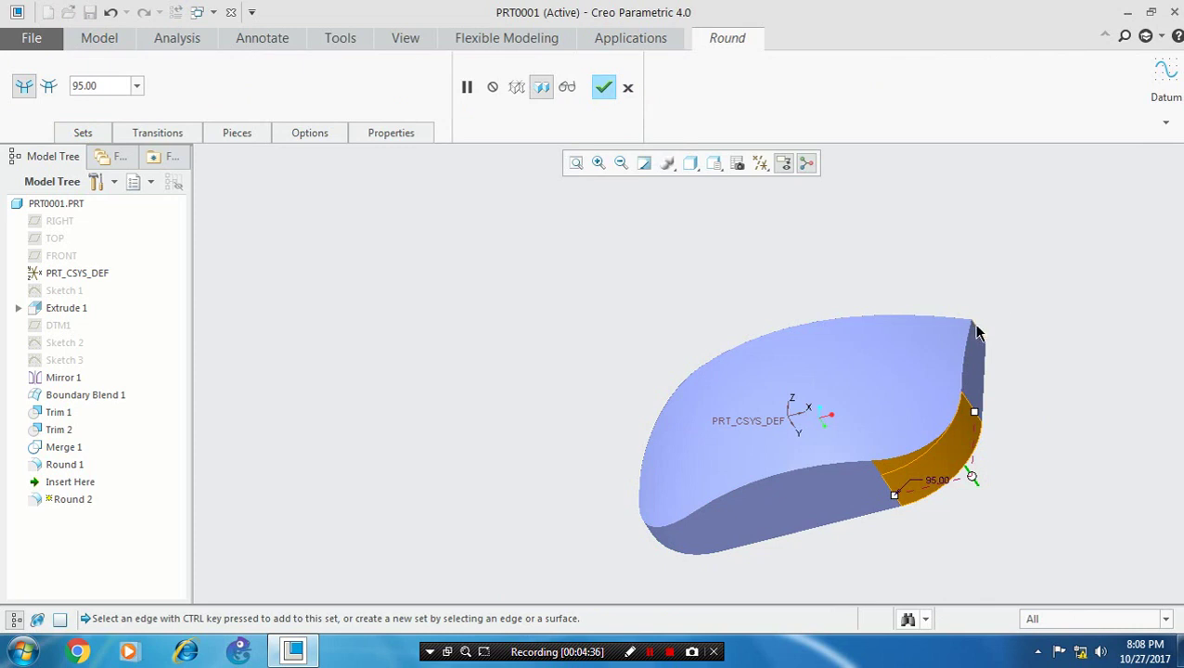
pyautogui.doubleClick(102, 84)
pyautogui.write('65')
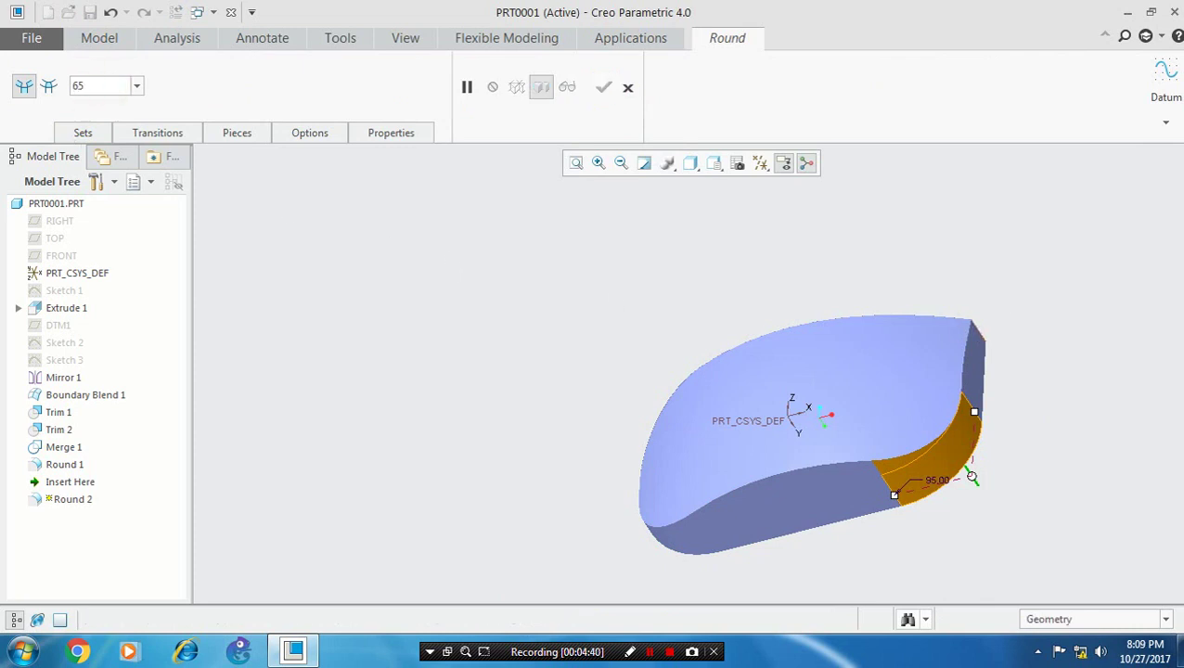
pyautogui.click(983, 338)
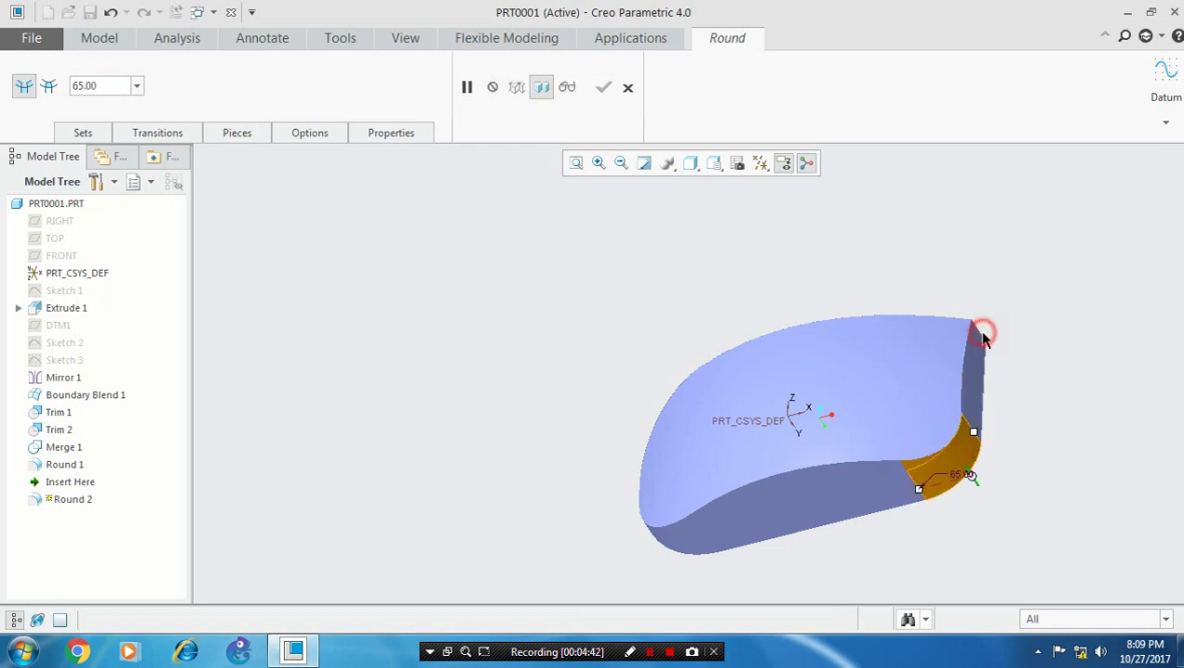
pyautogui.click(982, 338)
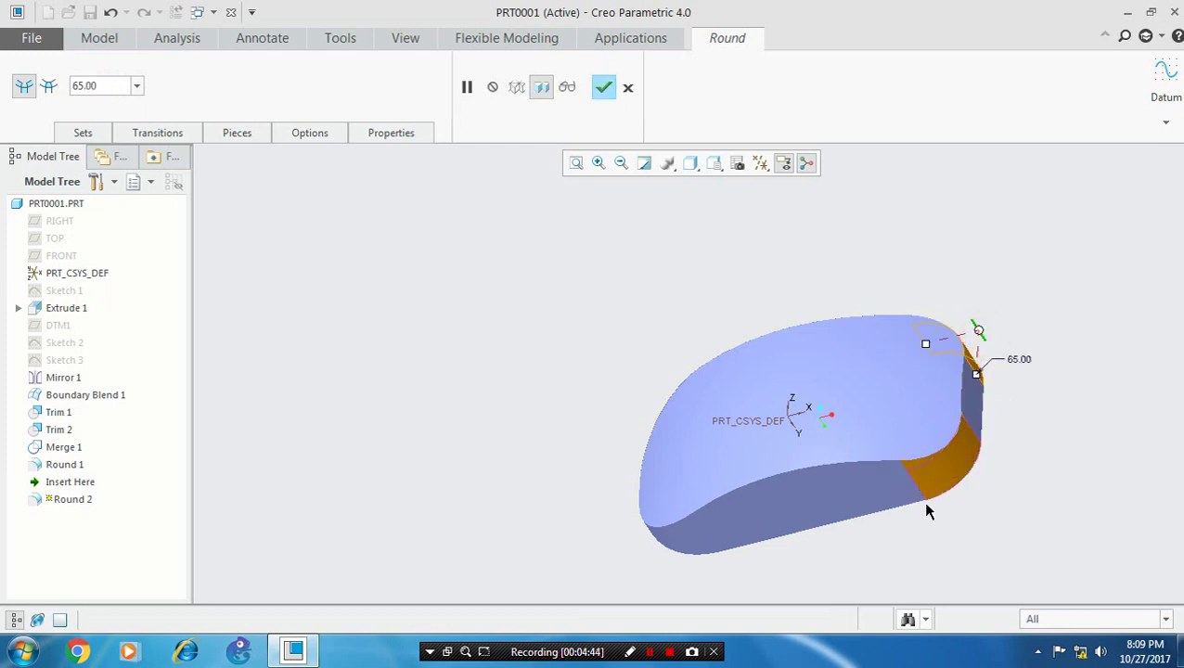
pyautogui.moveTo(926, 510)
pyautogui.mouseDown(button='middle')
pyautogui.moveTo(872, 530)
pyautogui.moveTo(916, 515)
pyautogui.mouseUp(button='middle')
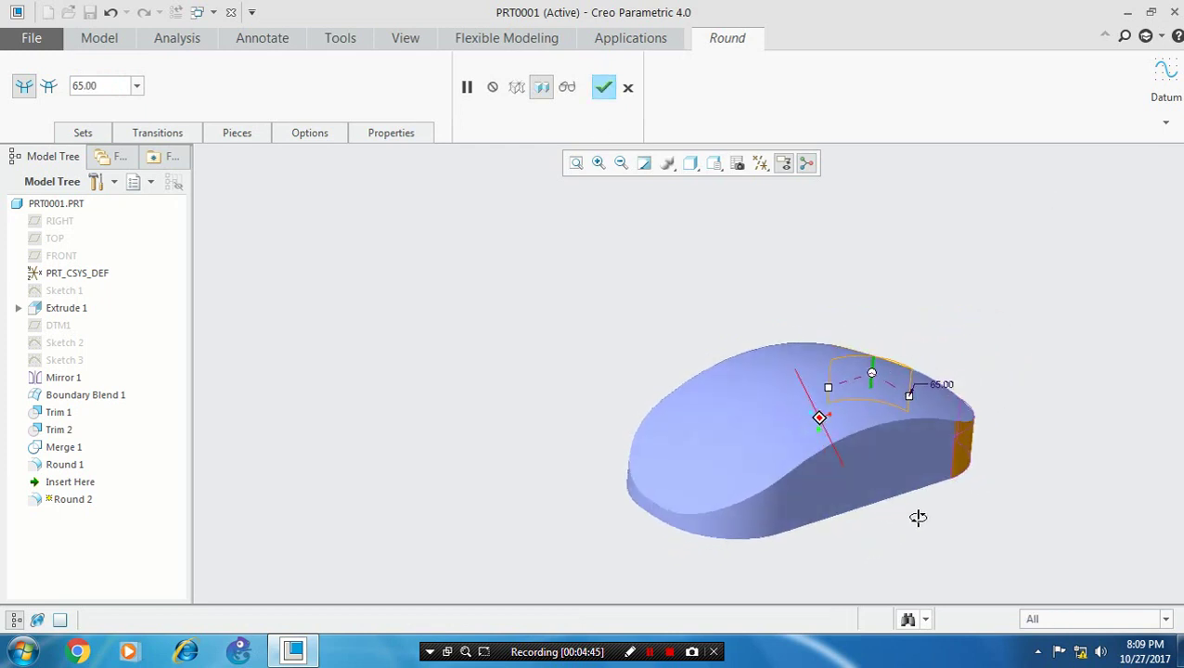
pyautogui.click(602, 90)
pyautogui.moveTo(937, 346); pyautogui.dragTo(1000, 470, button='middle')
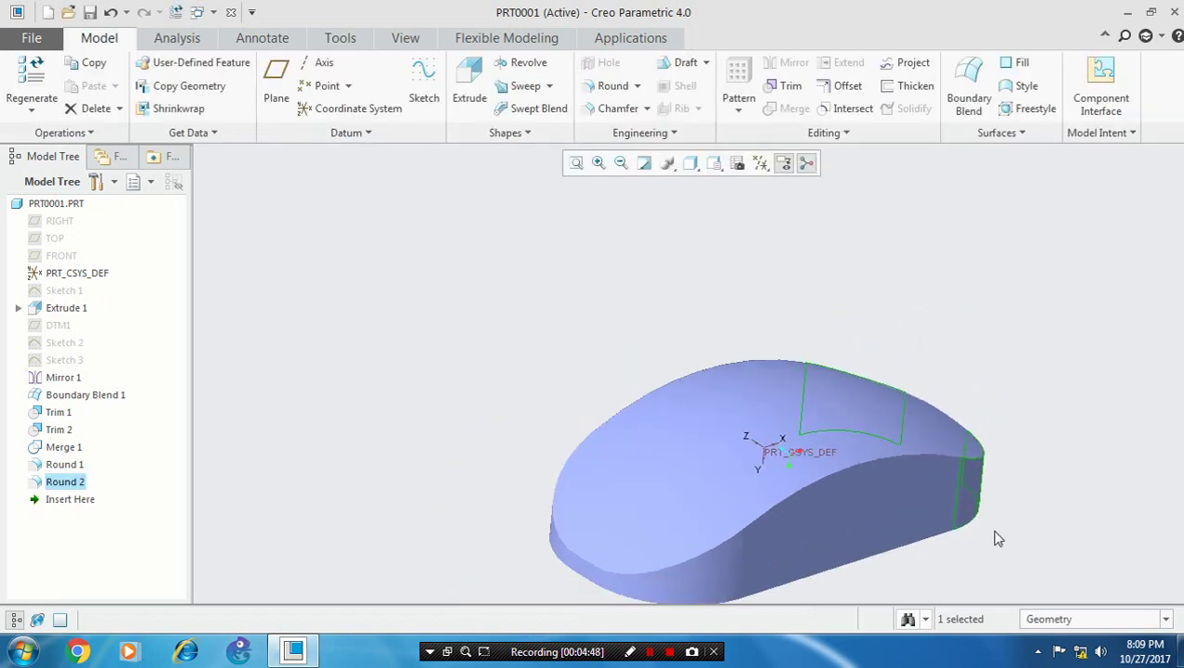
pyautogui.click(996, 545)
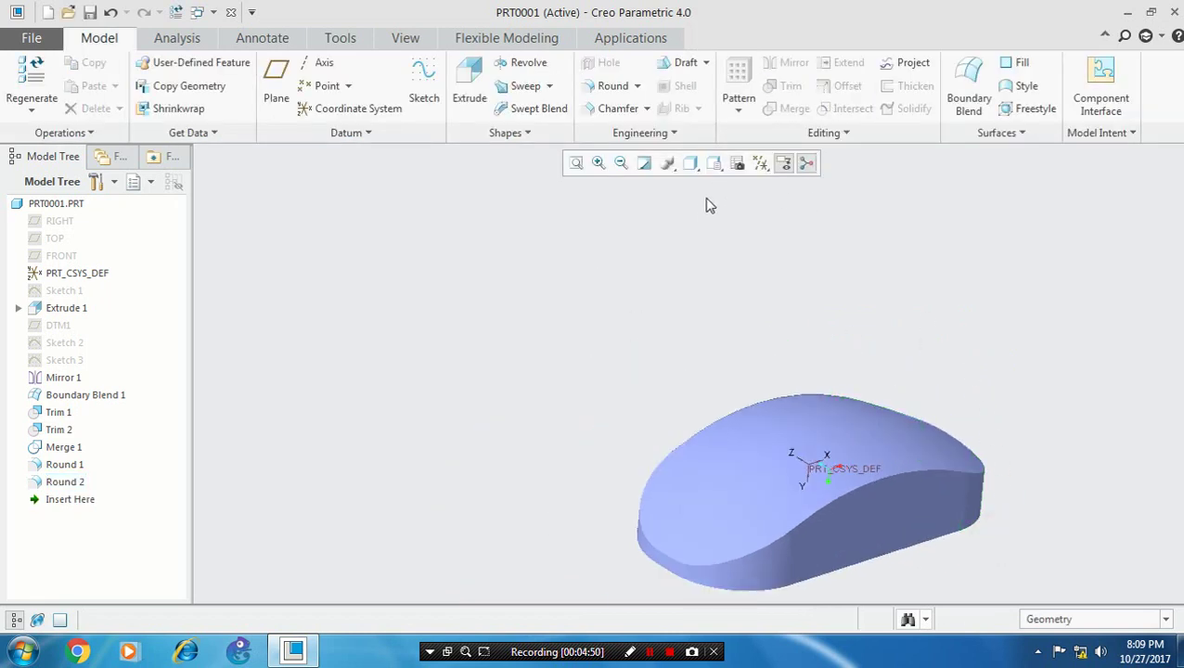
# Round the edge loop between the curved upper surface and the side walls with a radius of 15 mm
pyautogui.click(637, 86)
pyautogui.click(637, 106)
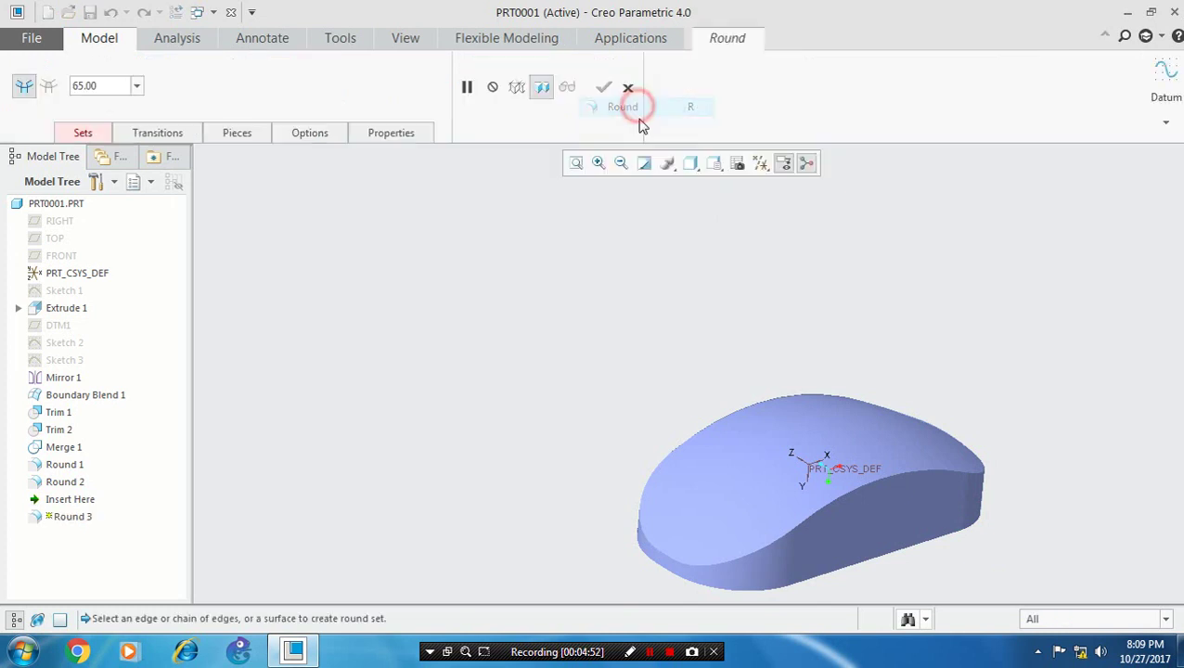
pyautogui.click(858, 488)
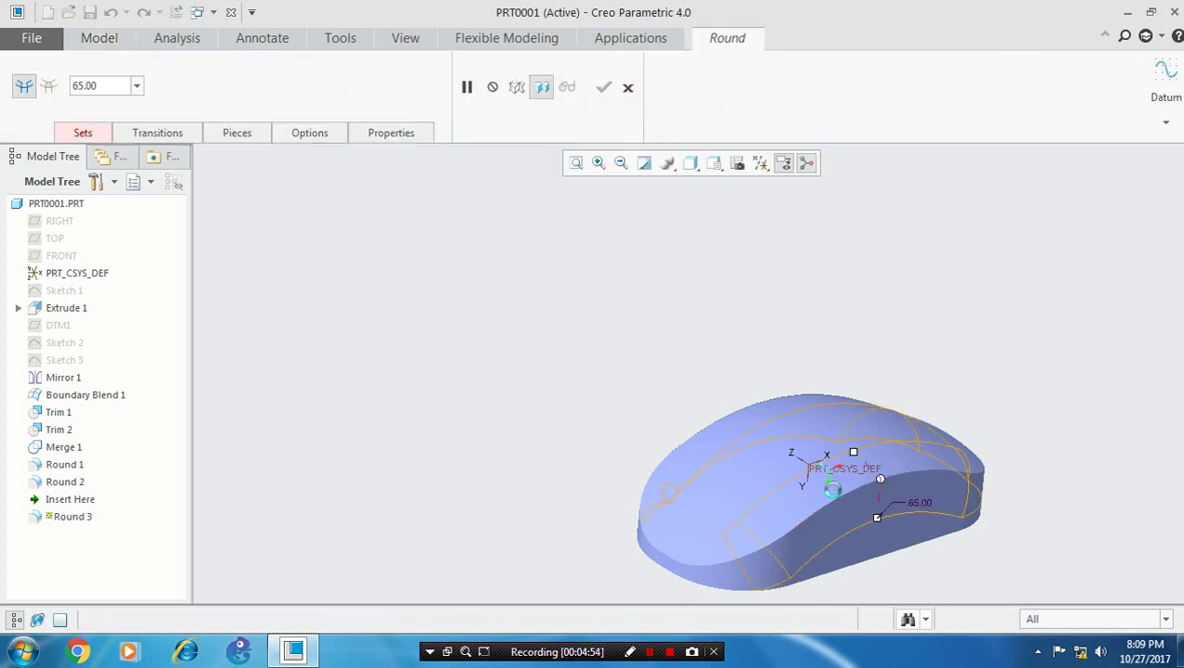
pyautogui.click(114, 86)
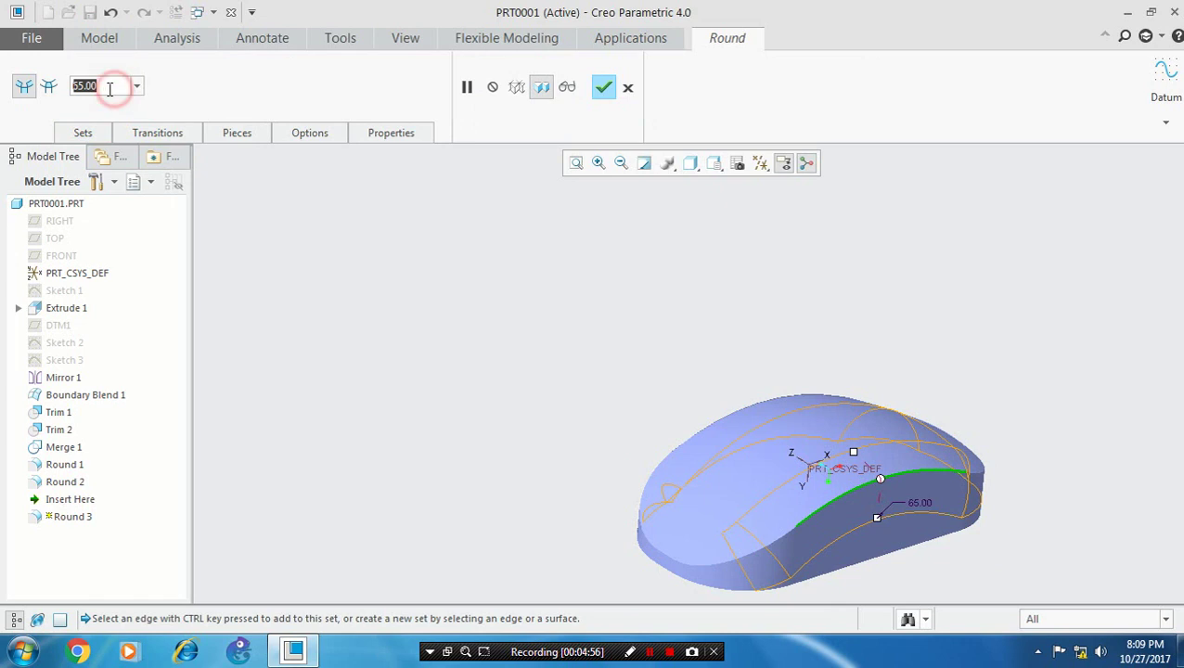
pyautogui.write('15')
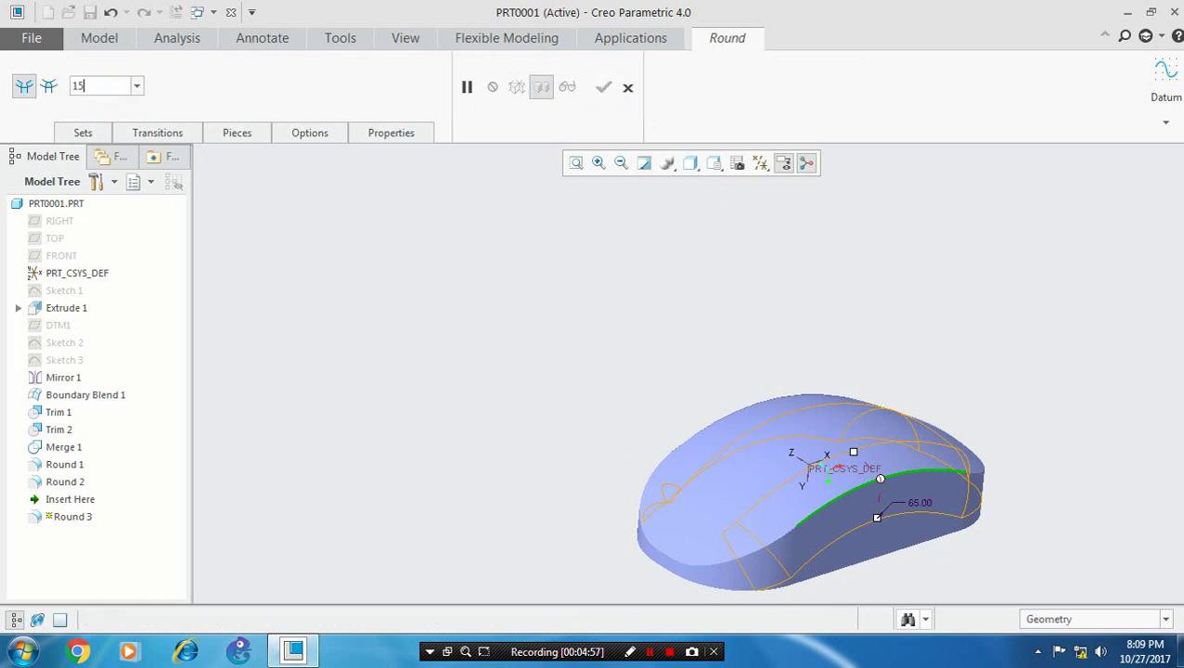
pyautogui.press('Return')
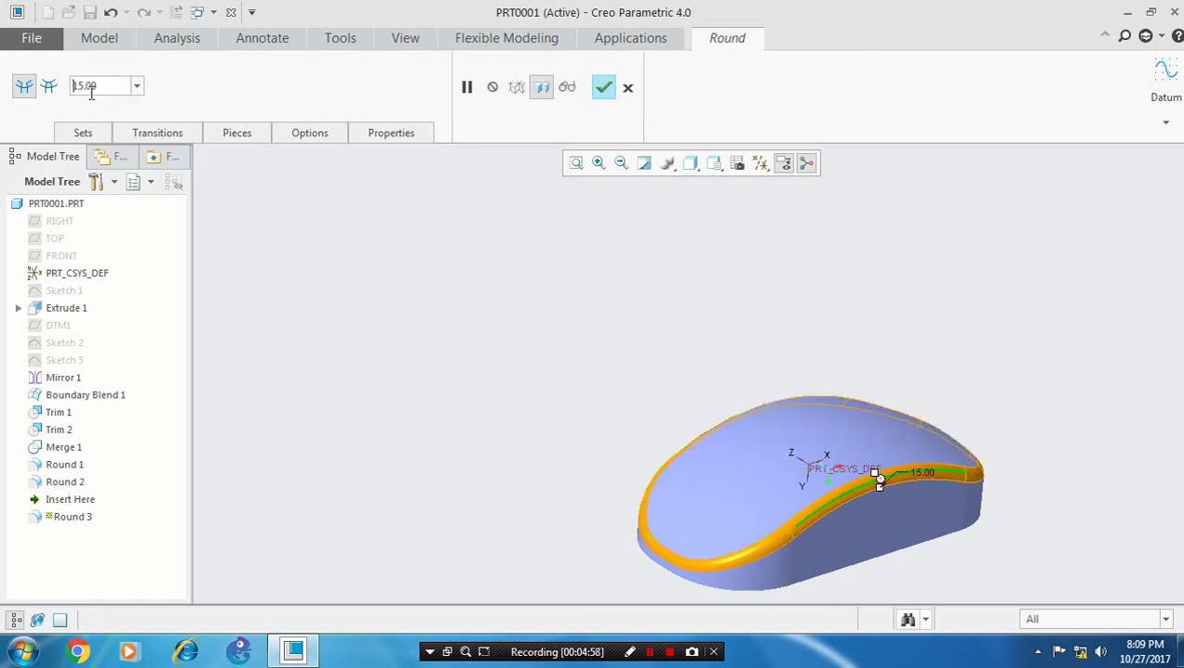
pyautogui.click(601, 88)
pyautogui.moveTo(608, 401)
pyautogui.mouseDown(button='middle')
pyautogui.moveTo(681, 402)
pyautogui.moveTo(602, 402)
pyautogui.mouseUp(button='middle')
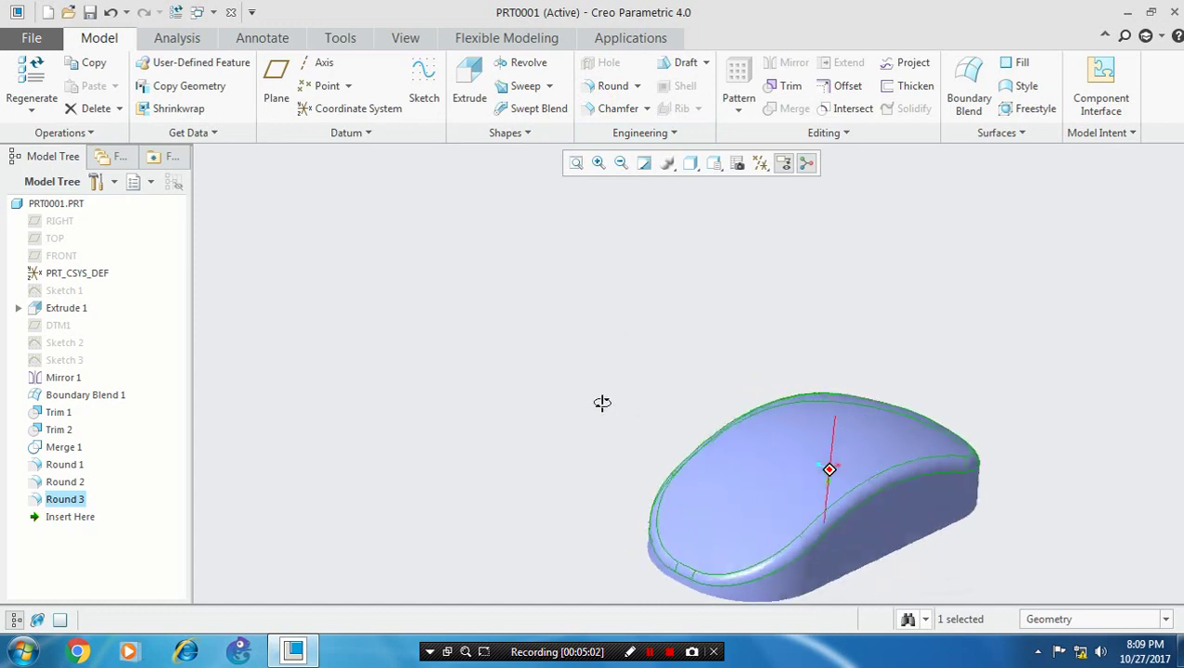
pyautogui.click(610, 364)
pyautogui.moveTo(955, 572); pyautogui.dragTo(872, 568, button='middle')
# Show the hidden RIGHT datum plane in the model
pyautogui.click(767, 487)
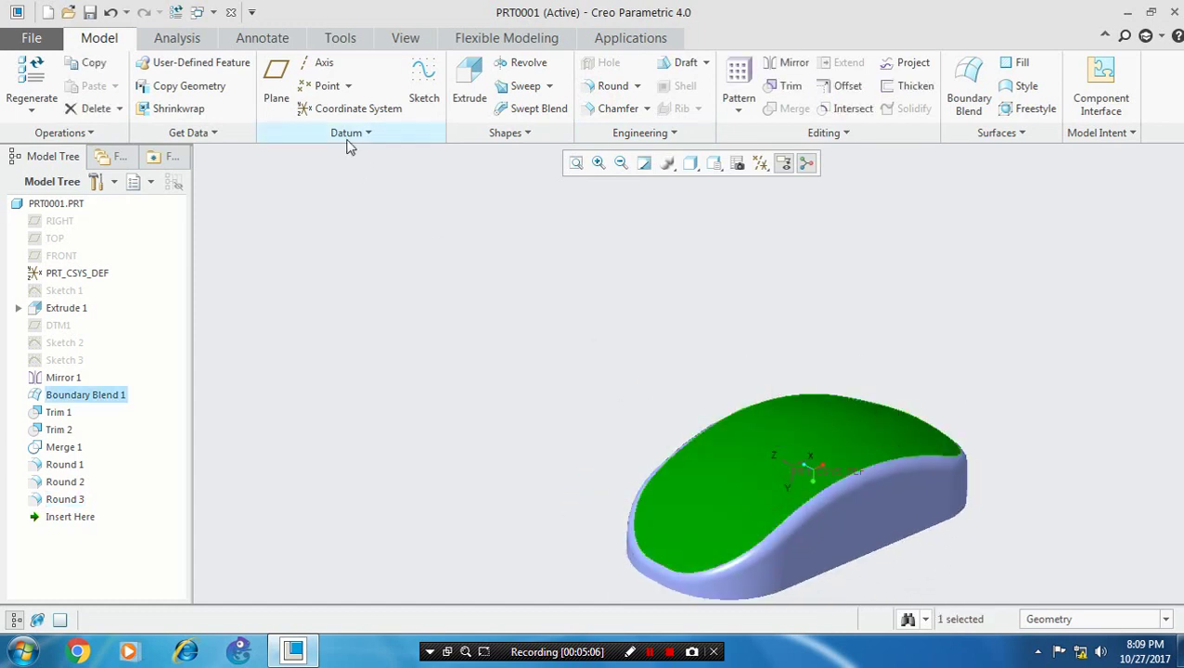
pyautogui.click(436, 276)
pyautogui.click(55, 239)
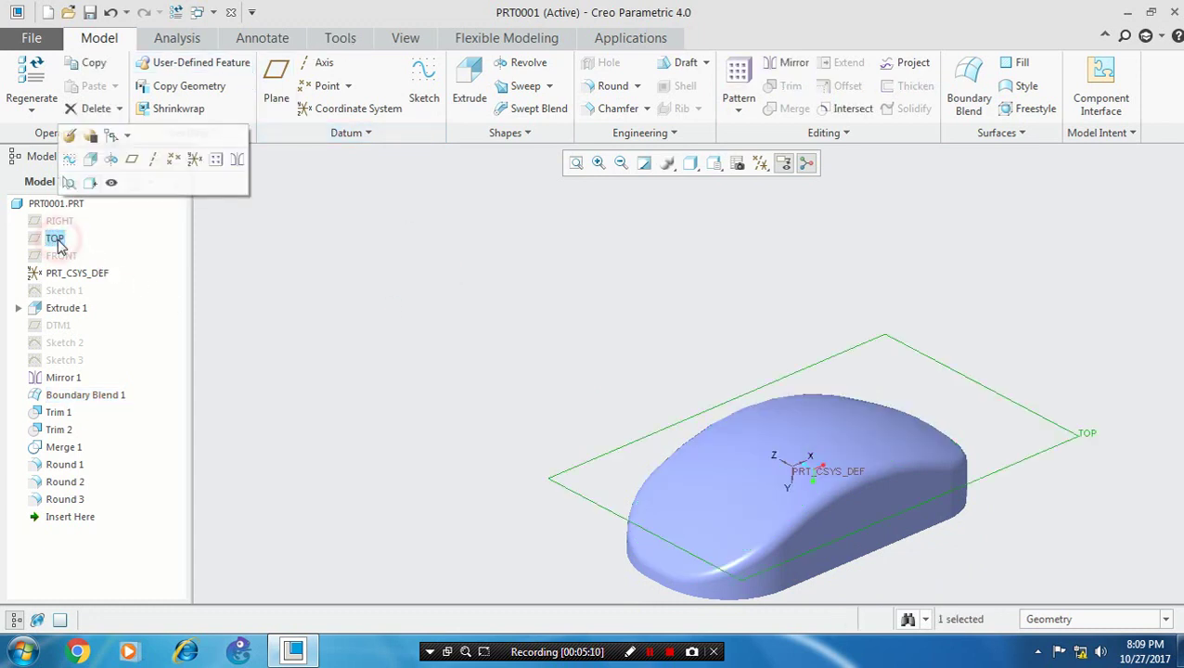
pyautogui.click(55, 221)
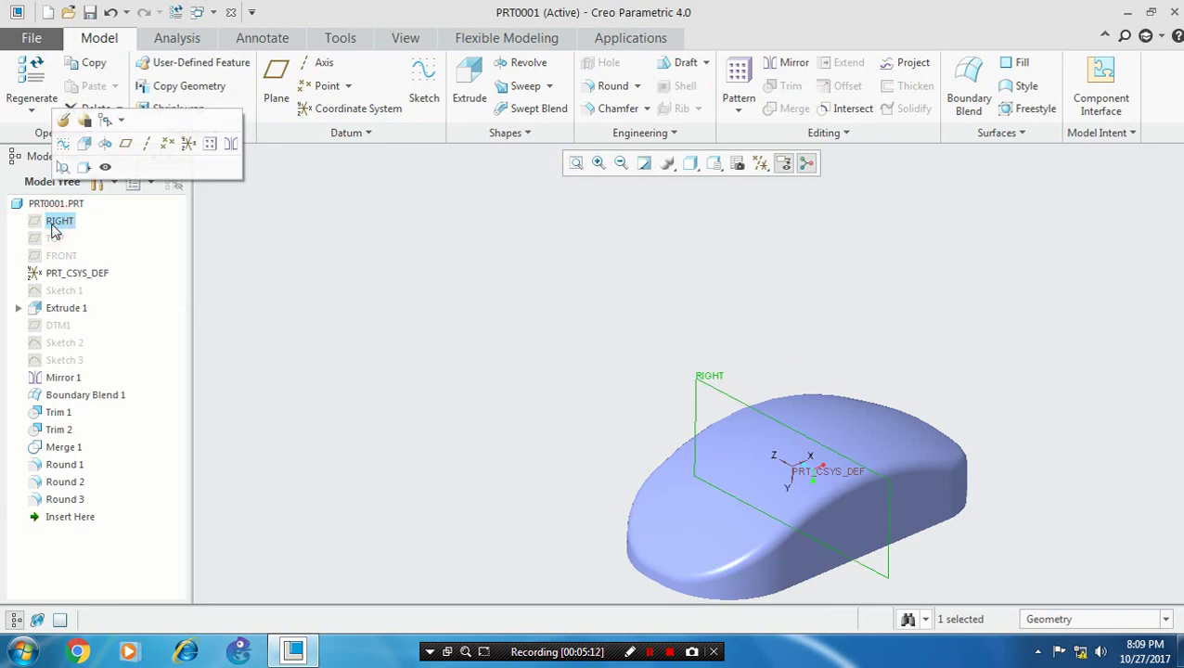
pyautogui.rightClick(53, 229)
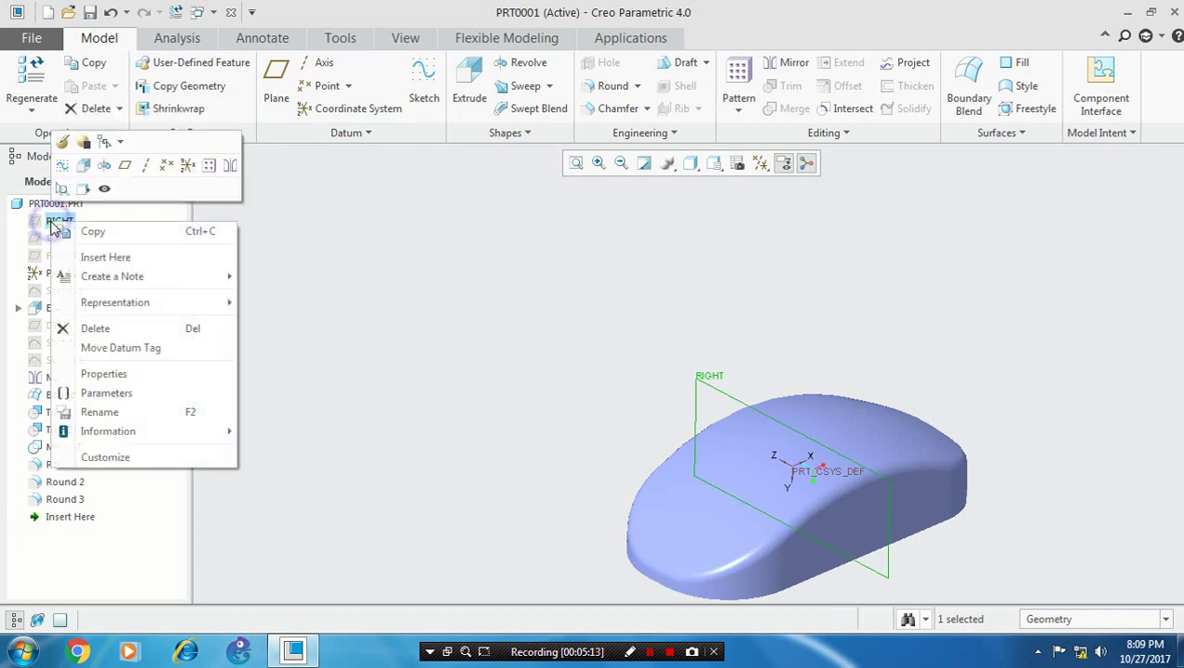
pyautogui.click(102, 188)
pyautogui.moveTo(689, 411)
pyautogui.mouseDown(button='middle')
pyautogui.moveTo(705, 380)
pyautogui.moveTo(660, 401)
pyautogui.moveTo(684, 399)
pyautogui.mouseUp(button='middle')
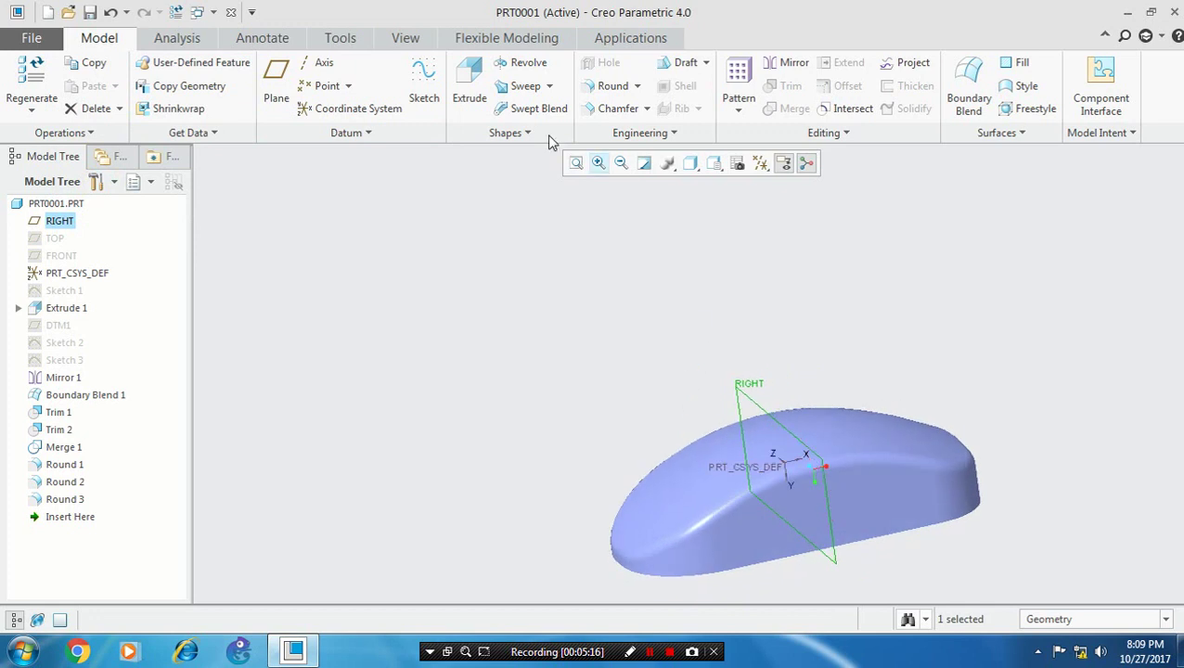
# Create a datum plane offset 46.60 mm from the RIGHT plane towards the mouse's front end
pyautogui.click(275, 82)
pyautogui.moveTo(784, 475); pyautogui.dragTo(746, 493)
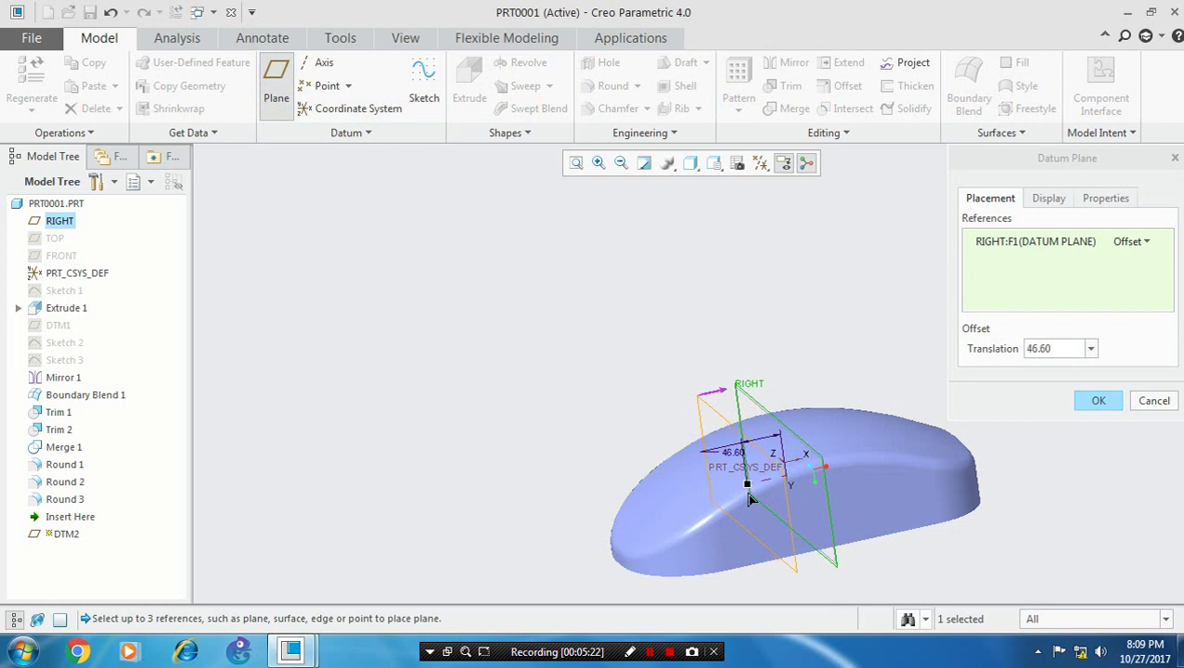
pyautogui.click(1100, 400)
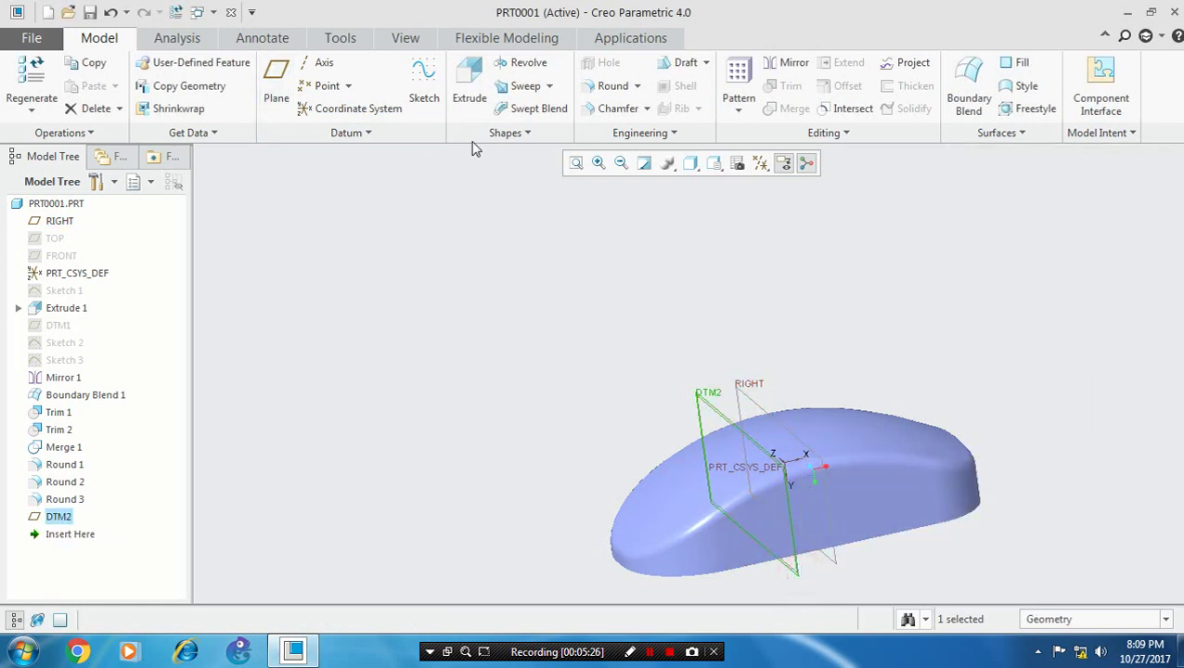
# Start a sketch on the new datum plane and place a horizontal datum centerline slightly above the horizontal reference
pyautogui.click(422, 92)
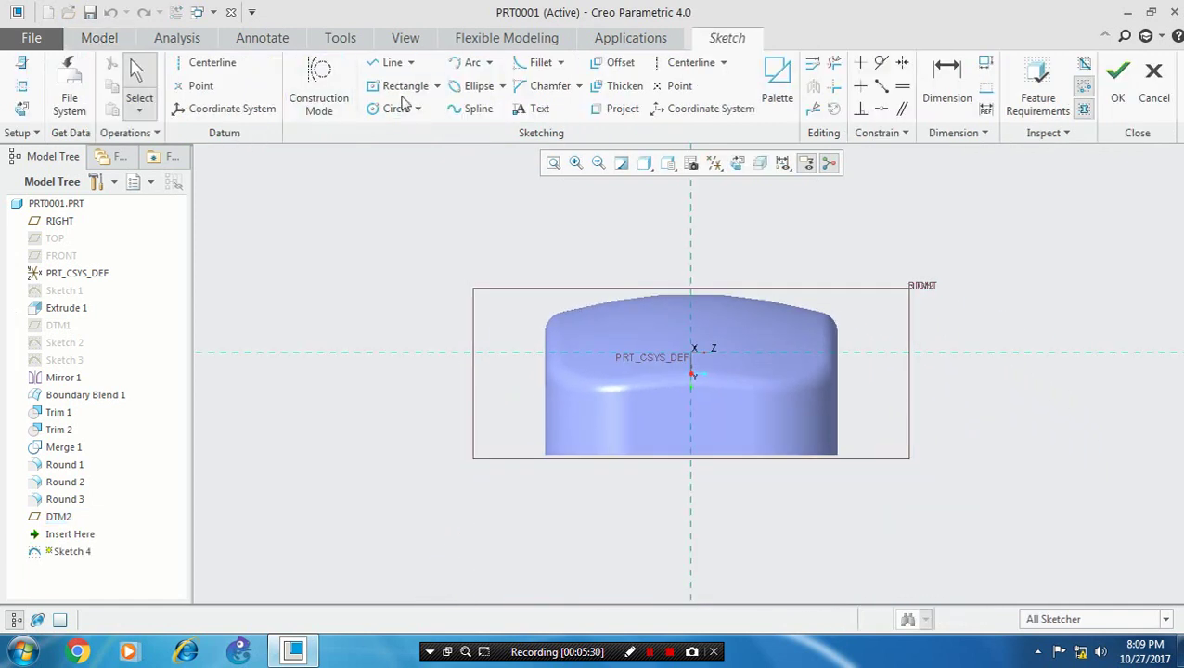
pyautogui.click(212, 62)
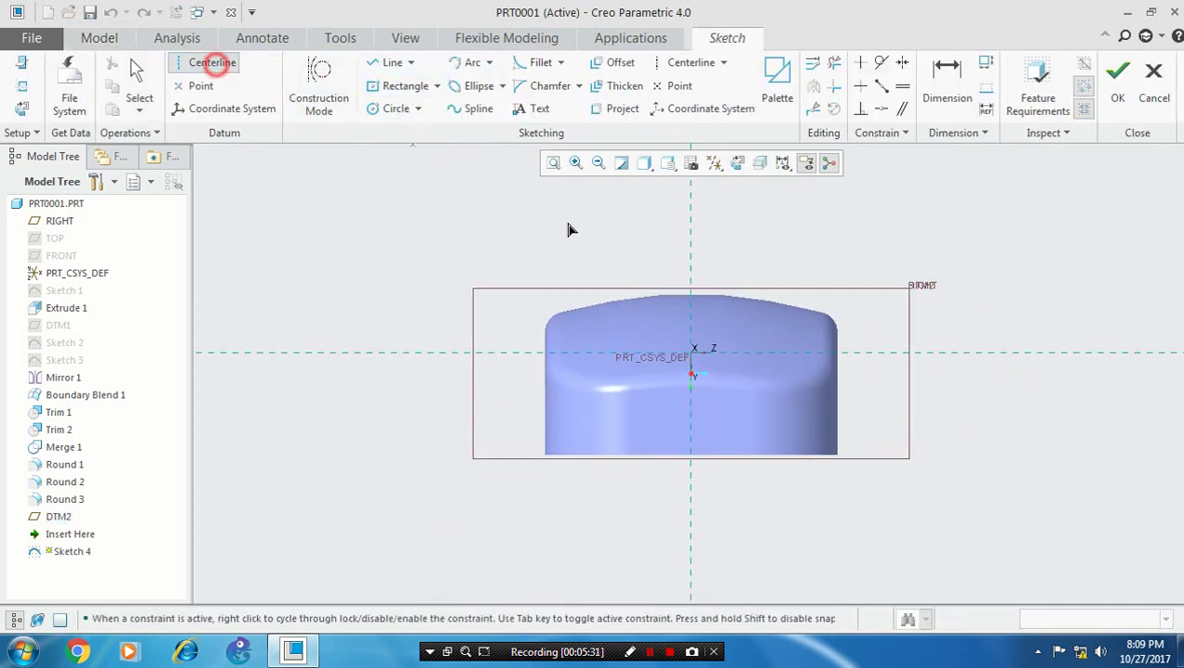
pyautogui.click(541, 330)
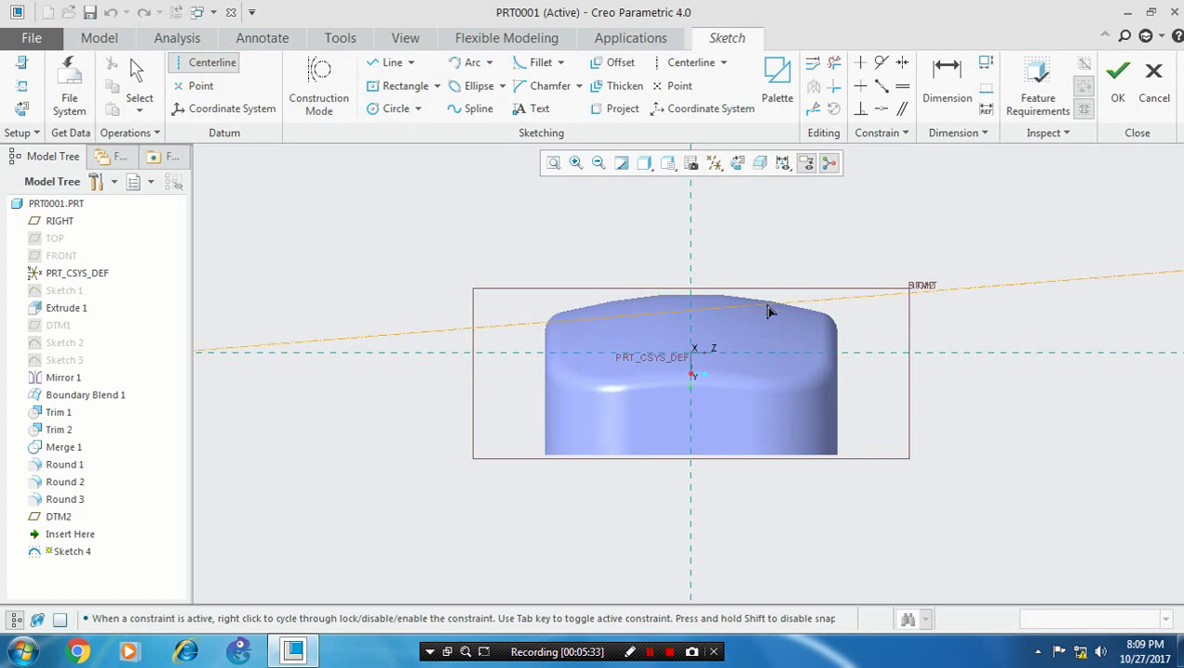
pyautogui.click(851, 323)
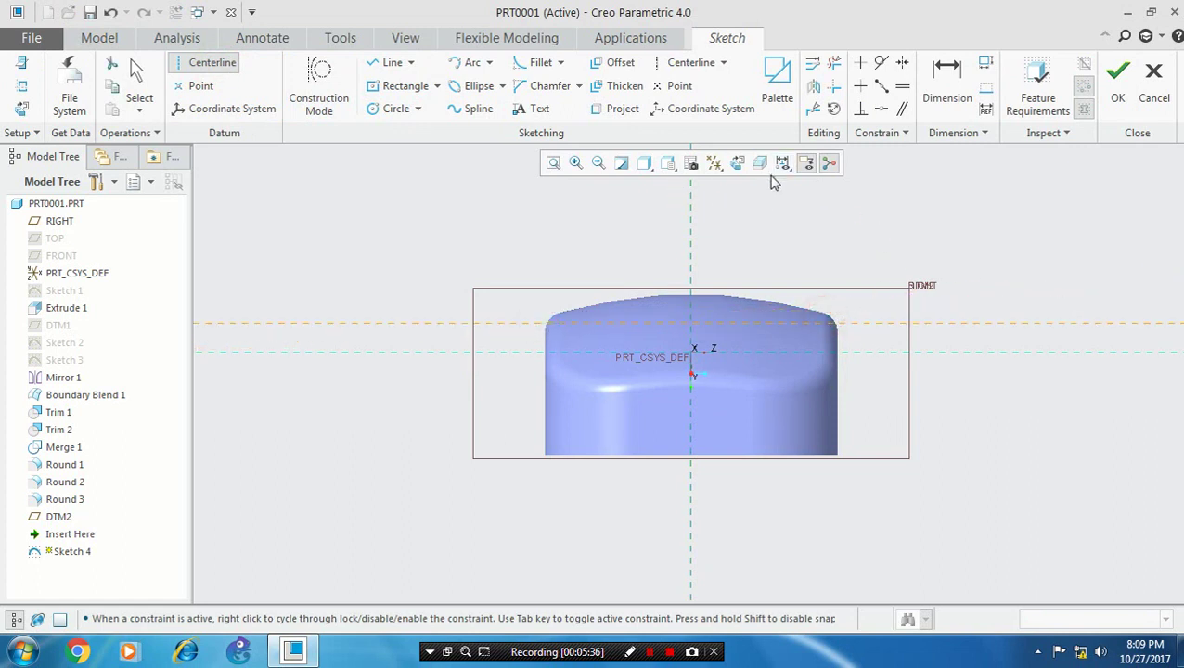
# Sketch a small circle centred on the vertical reference at the body's upper silhouette and revolve it 360° about the centerline
pyautogui.click(381, 112)
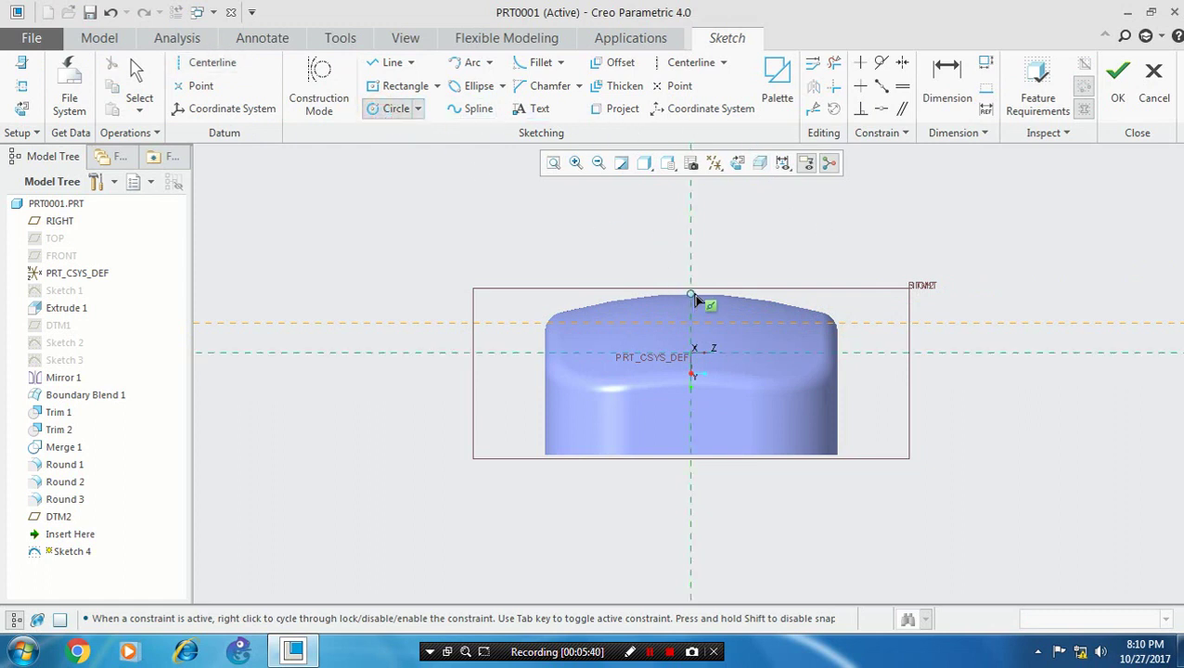
pyautogui.click(692, 297)
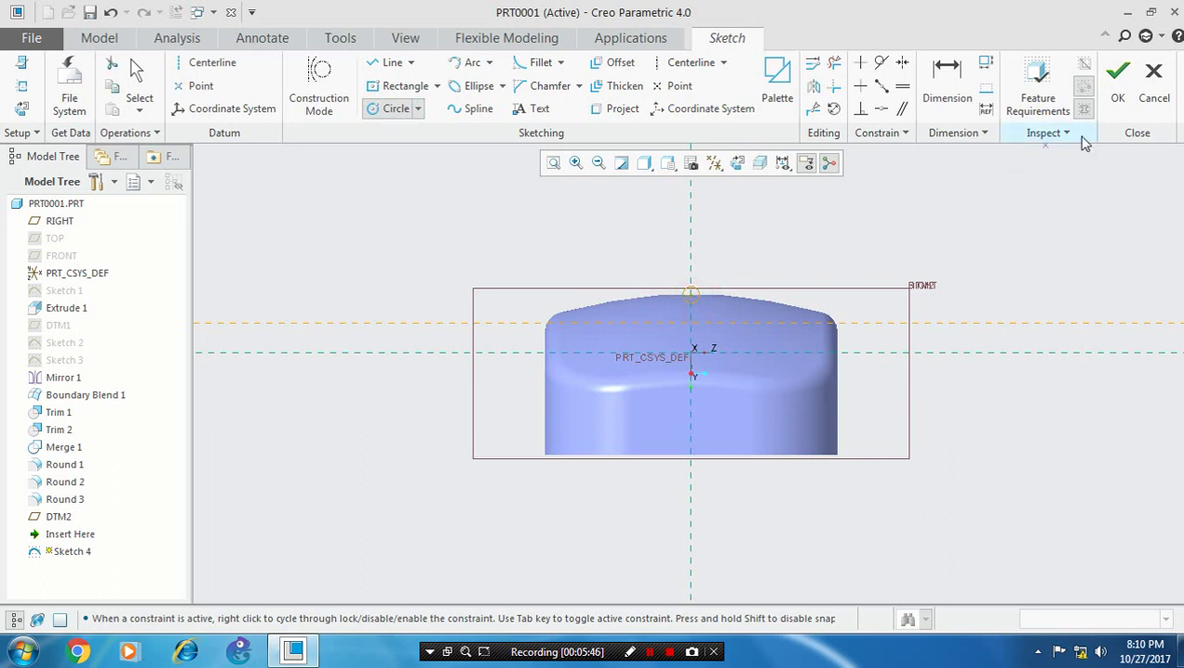
pyautogui.click(1118, 89)
pyautogui.moveTo(1096, 251)
pyautogui.mouseDown(button='middle')
pyautogui.moveTo(1006, 327)
pyautogui.moveTo(923, 320)
pyautogui.moveTo(890, 339)
pyautogui.moveTo(928, 341)
pyautogui.moveTo(929, 326)
pyautogui.moveTo(885, 333)
pyautogui.moveTo(840, 320)
pyautogui.moveTo(657, 332)
pyautogui.mouseUp(button='middle')
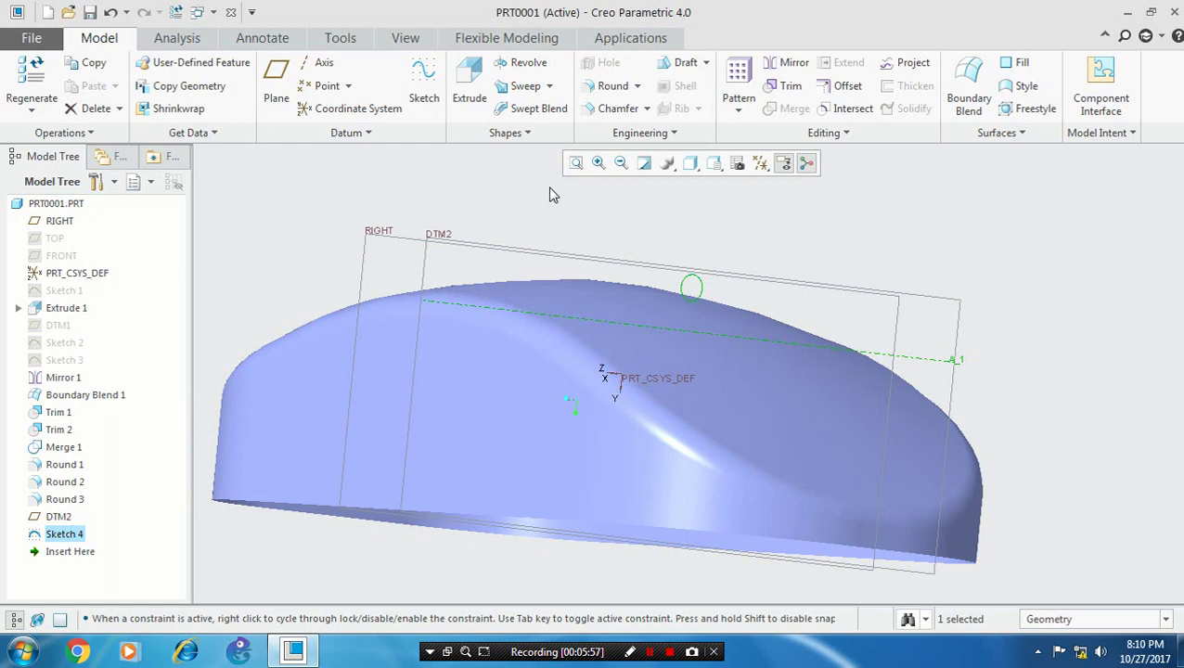
pyautogui.click(528, 63)
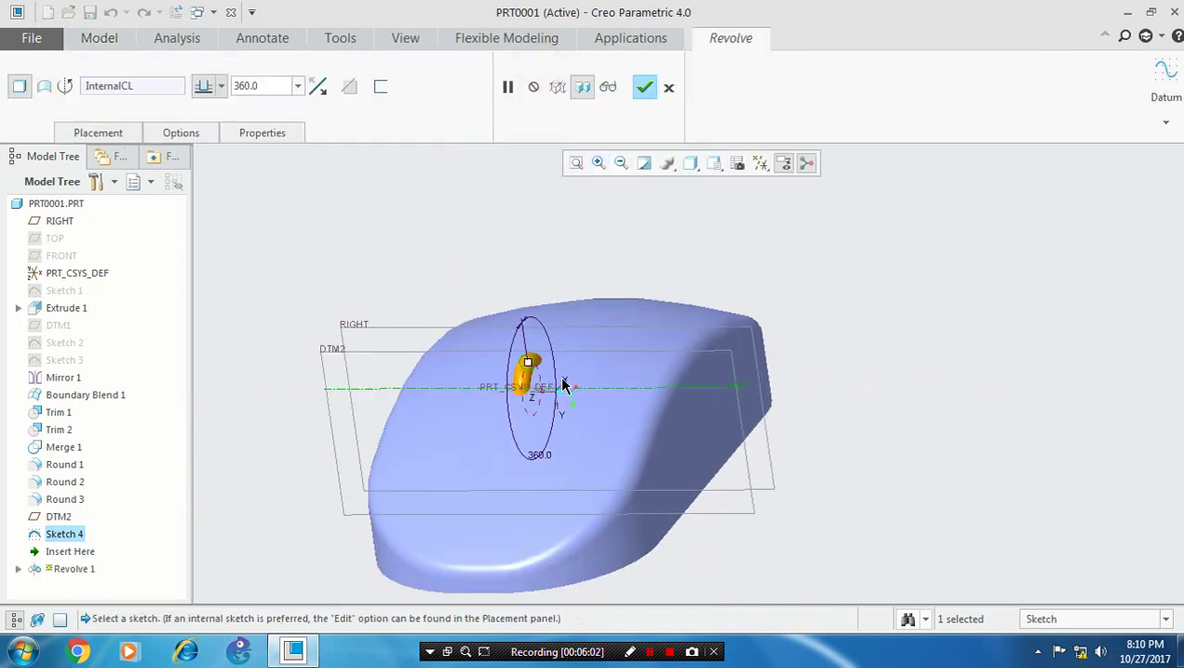
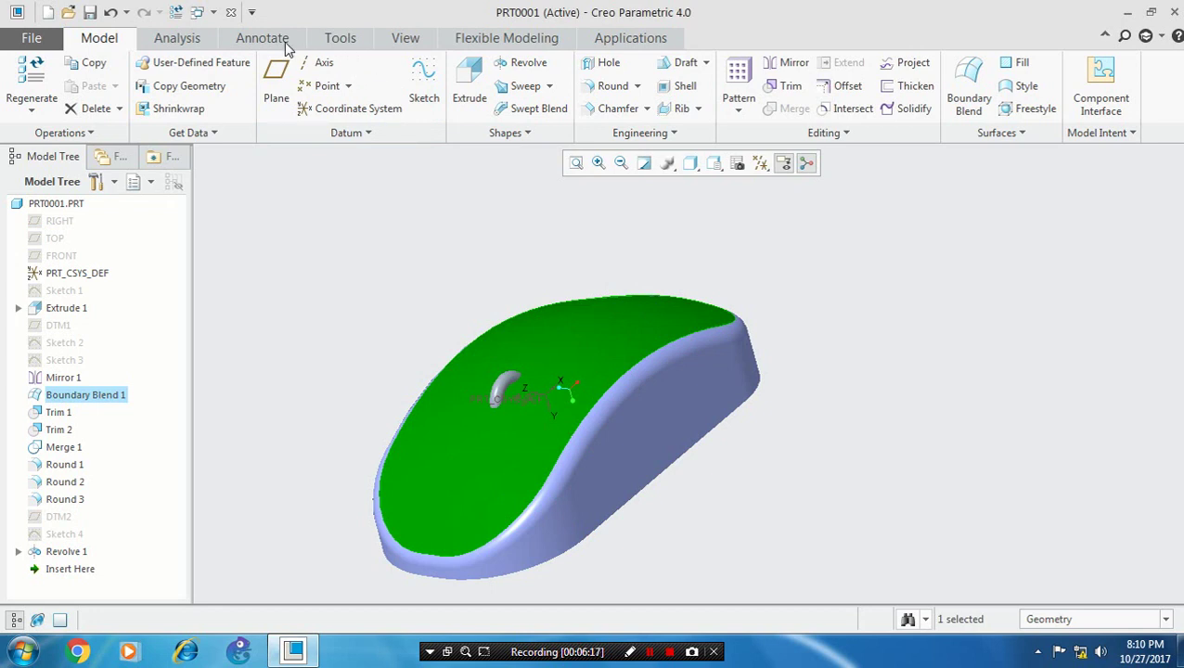
pyautogui.click(283, 40)
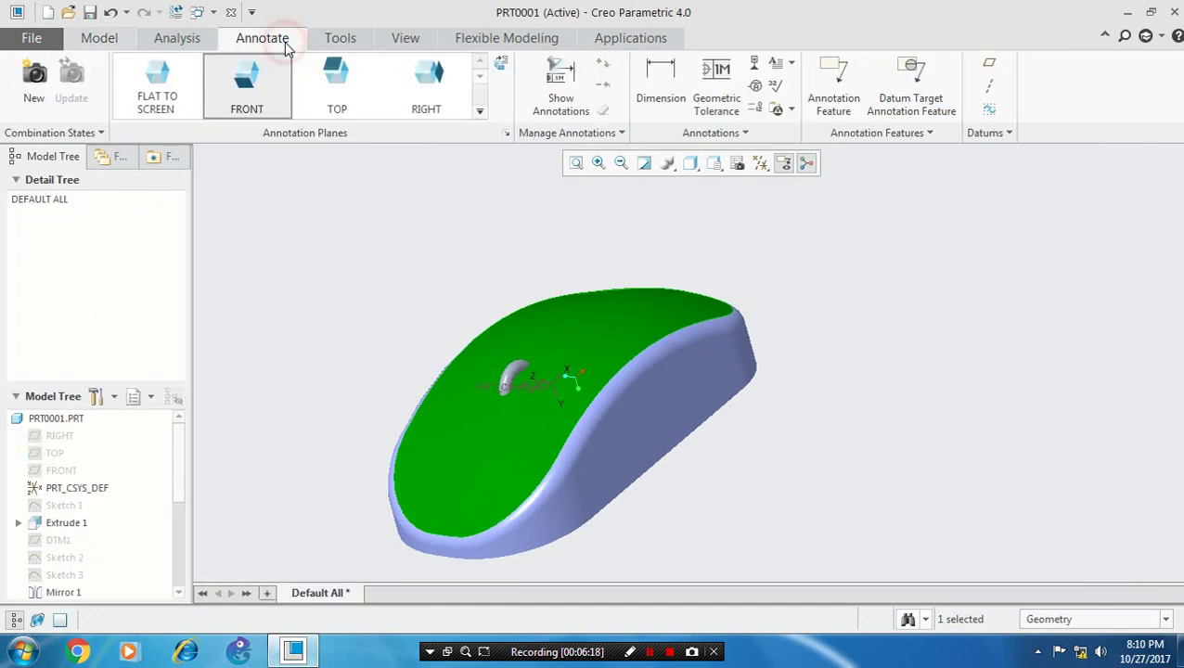
pyautogui.click(336, 41)
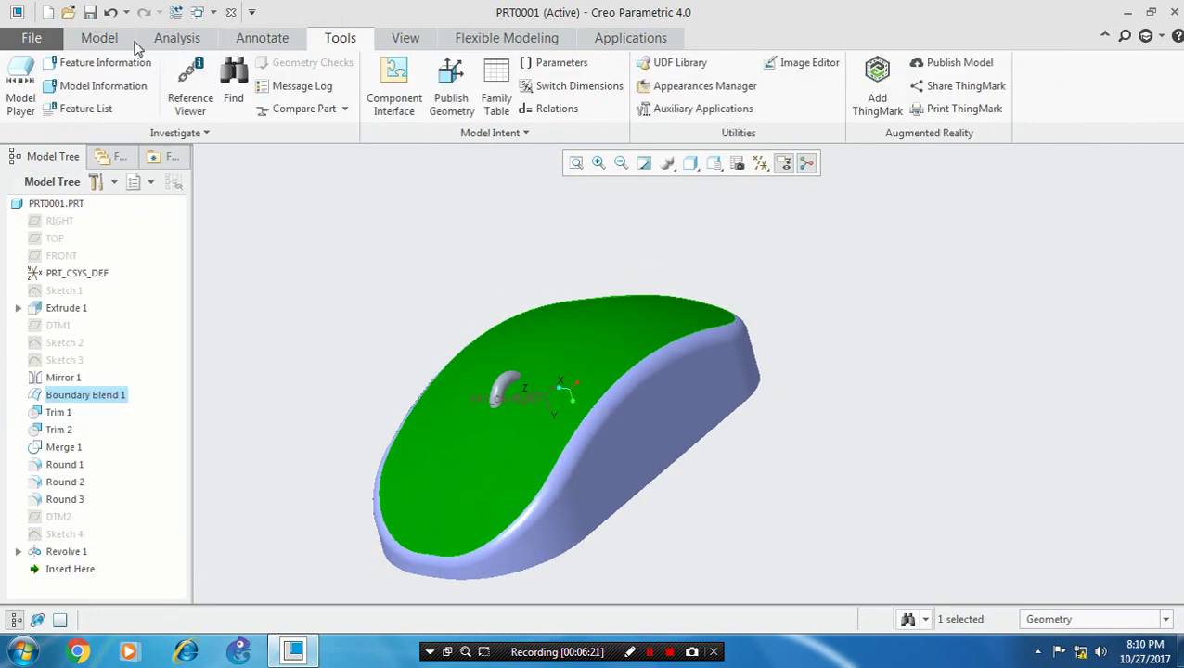
pyautogui.click(102, 39)
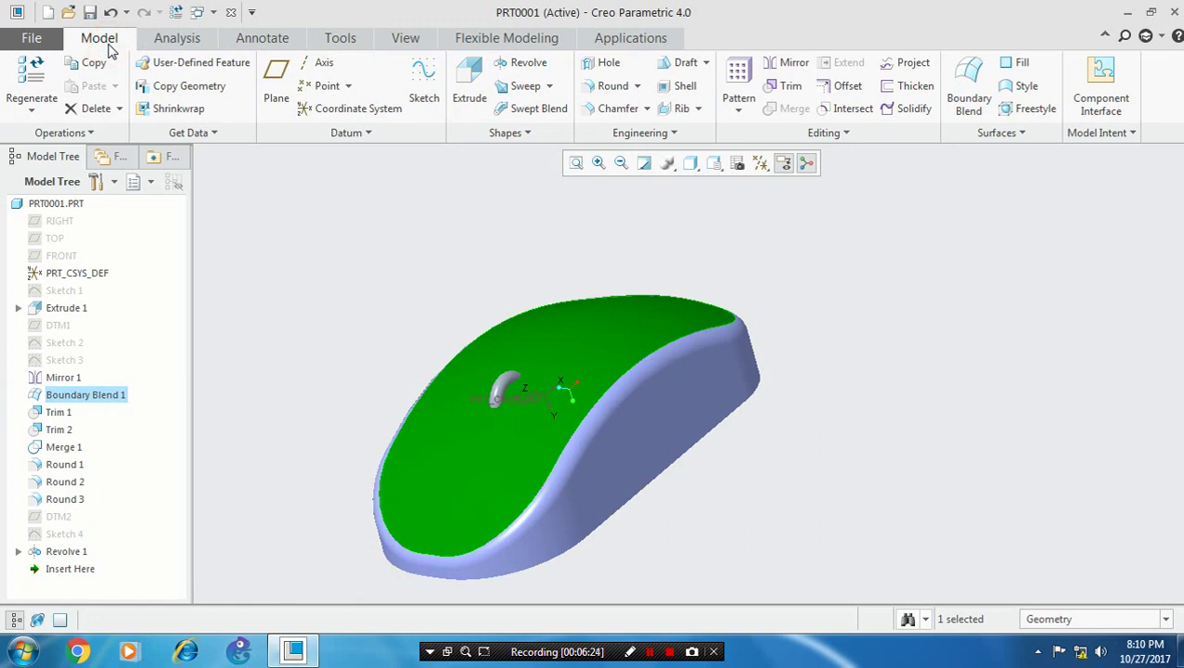
pyautogui.rightClick(111, 40)
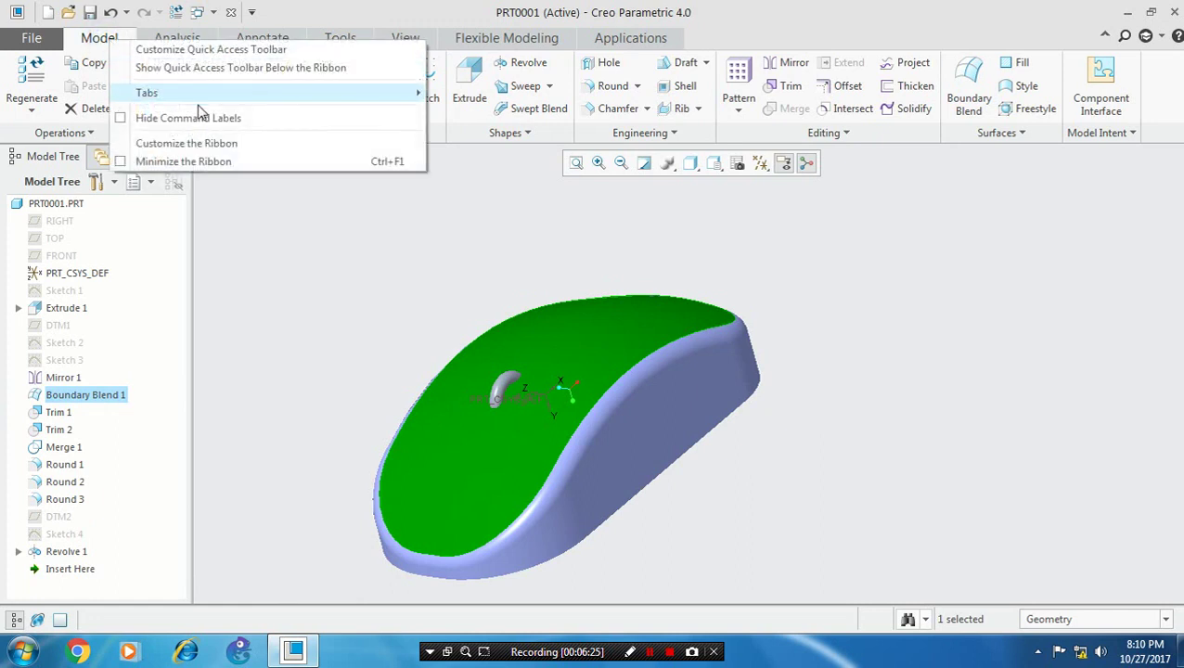
# Apply the brown textured appearance from My Appearances to the mouse's top boundary blend surface
pyautogui.click(231, 97)
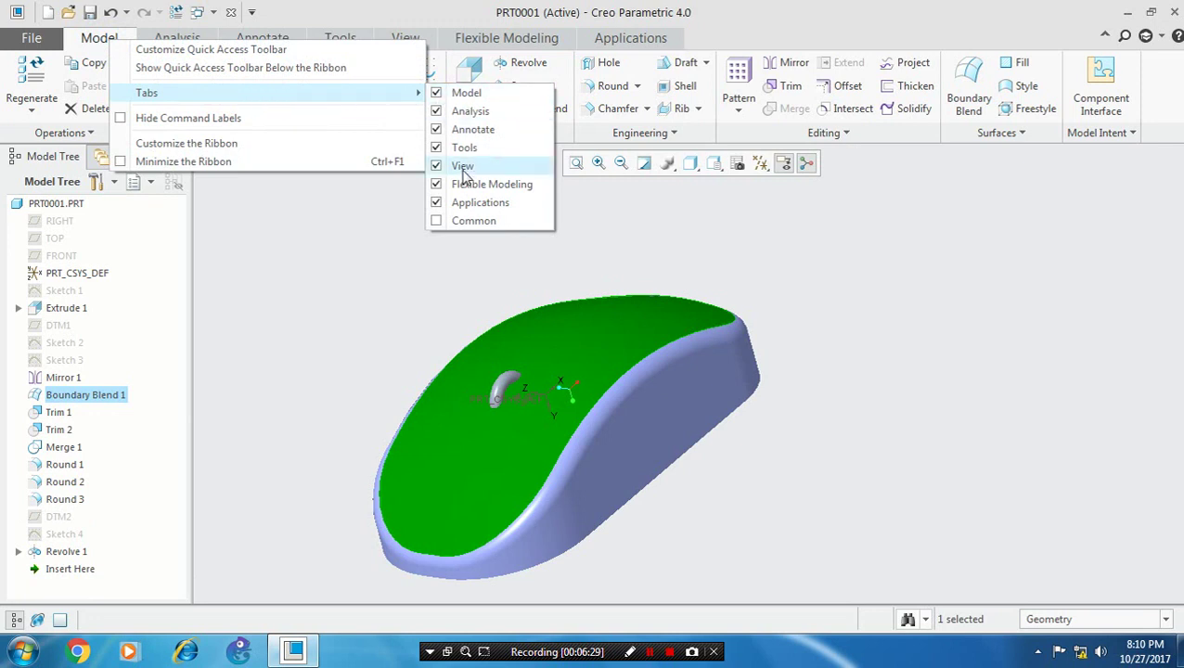
pyautogui.click(399, 231)
pyautogui.click(404, 37)
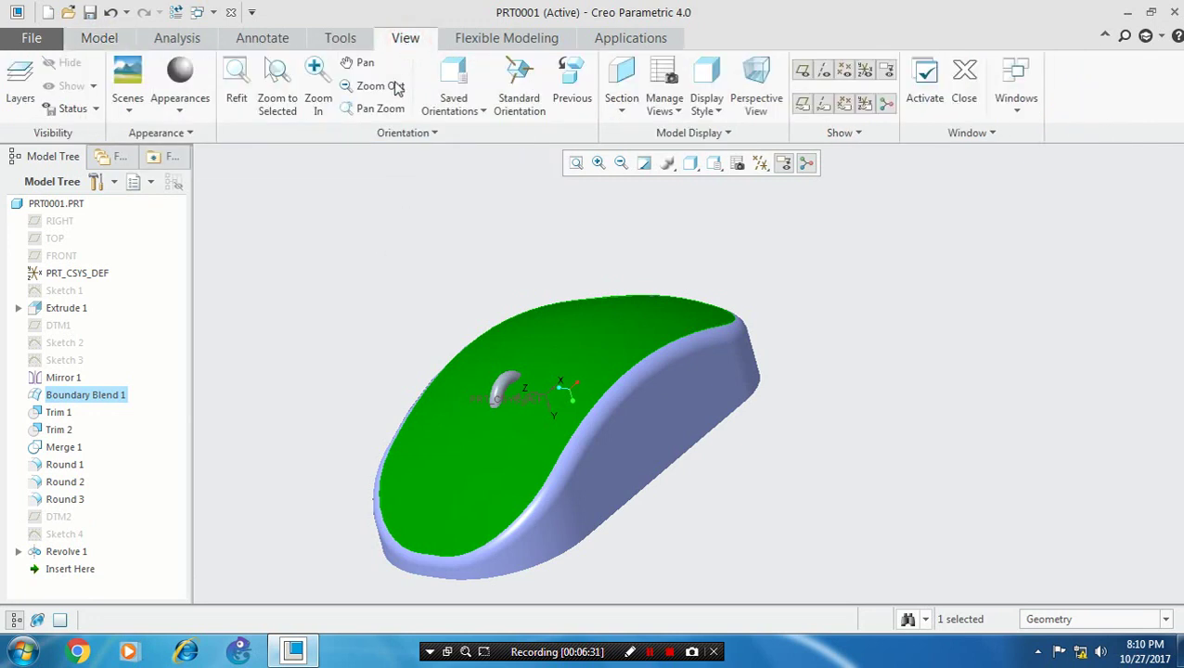
pyautogui.moveTo(333, 339); pyautogui.dragTo(330, 314, button='middle')
pyautogui.click(185, 114)
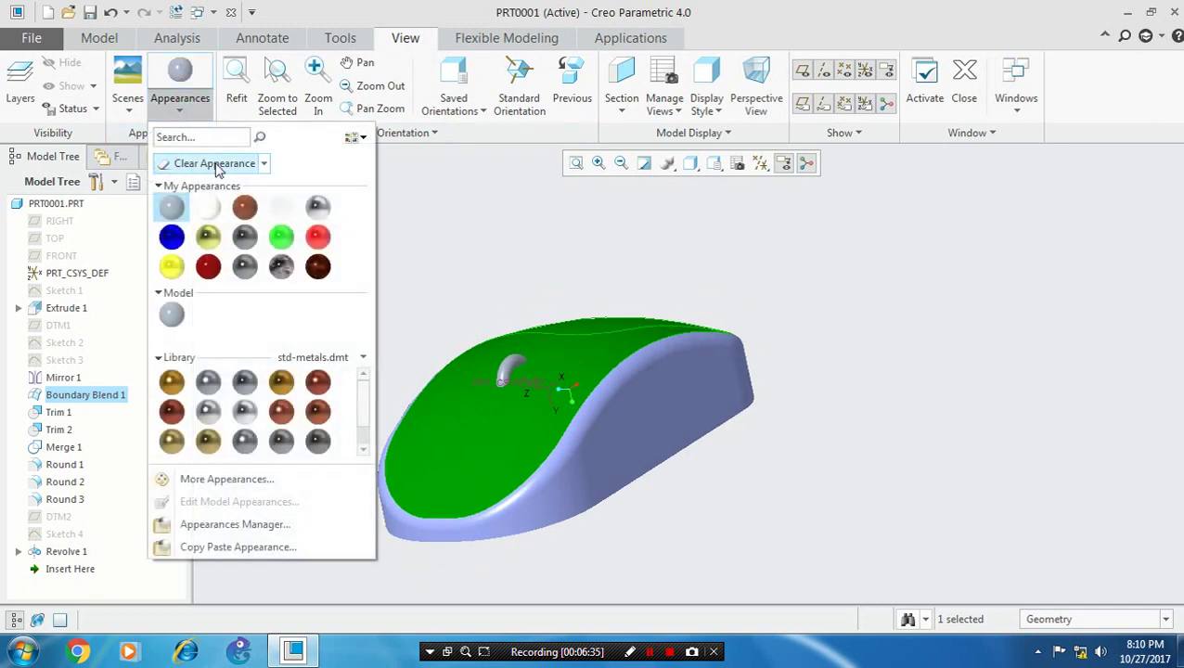
pyautogui.click(243, 212)
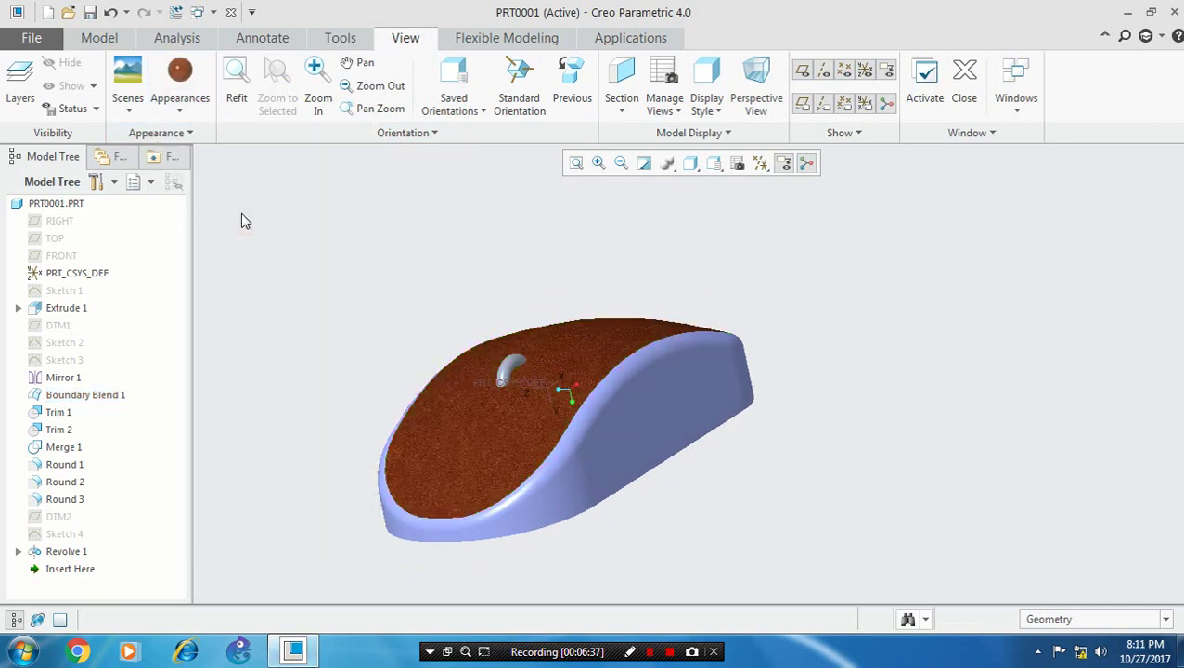
# Recolour the mouse's top surface with the bright green appearance from My Appearances
pyautogui.click(182, 115)
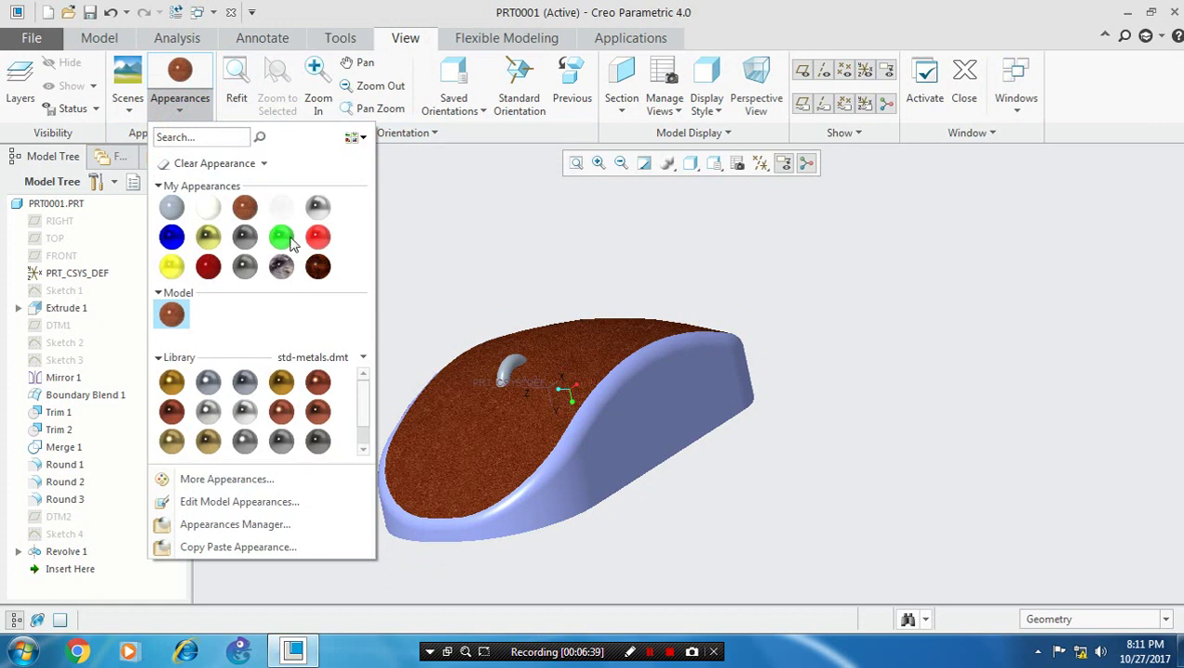
pyautogui.click(281, 237)
pyautogui.click(499, 380)
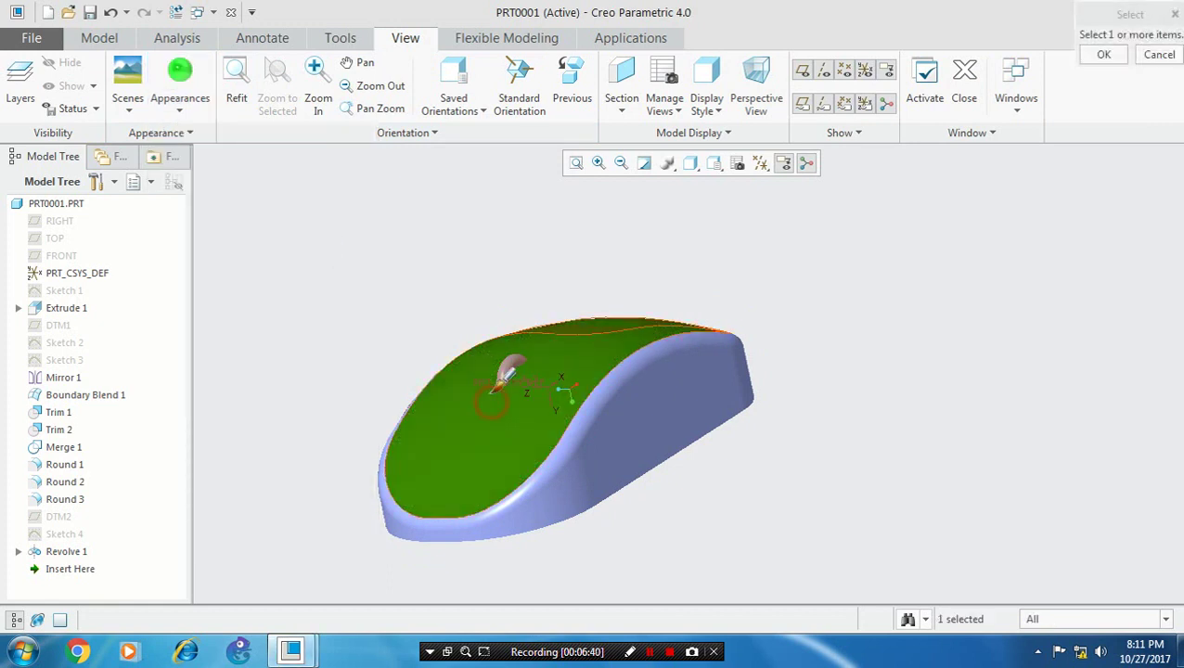
pyautogui.middleClick(410, 325)
pyautogui.moveTo(364, 343)
pyautogui.mouseDown(button='middle')
pyautogui.moveTo(388, 337)
pyautogui.moveTo(299, 256)
pyautogui.mouseUp(button='middle')
pyautogui.click(188, 113)
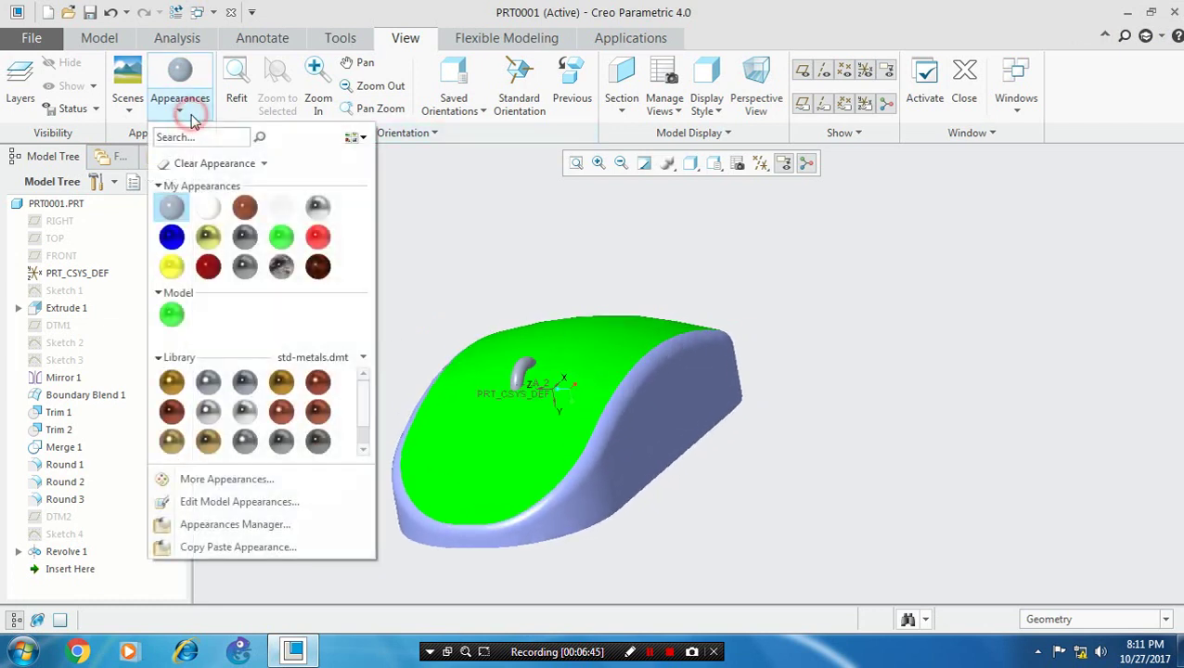
pyautogui.click(413, 307)
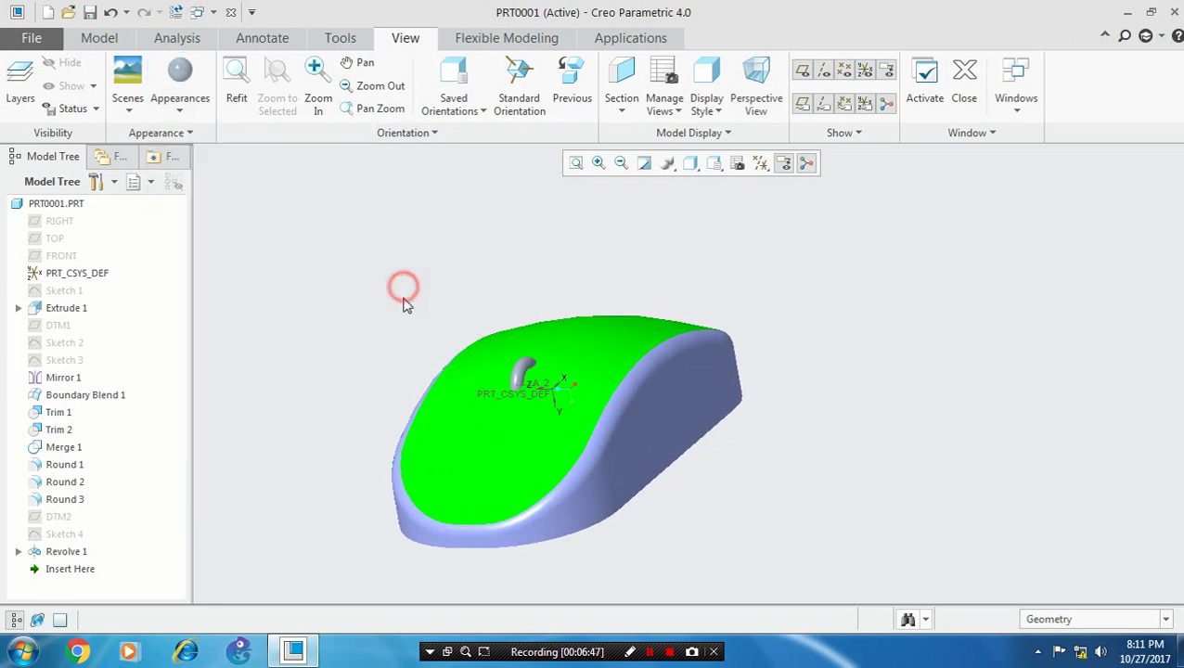
# Apply the dark grey appearance to all side faces, the rounded corner faces and the top surface of the mouse
pyautogui.click(628, 454)
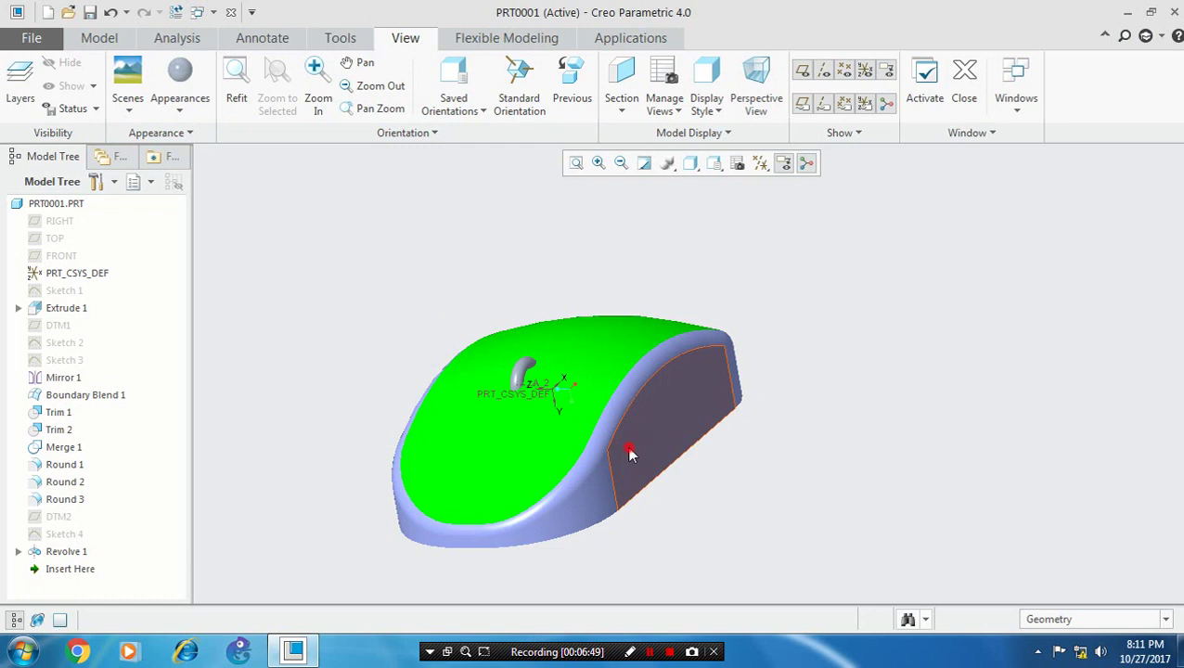
pyautogui.keyDown('ctrl'); pyautogui.click(590, 489); pyautogui.keyUp('ctrl')
pyautogui.keyDown('ctrl'); pyautogui.click(440, 540); pyautogui.keyUp('ctrl')
pyautogui.keyDown('ctrl'); pyautogui.click(423, 541); pyautogui.keyUp('ctrl')
pyautogui.keyDown('ctrl'); pyautogui.click(447, 542); pyautogui.keyUp('ctrl')
pyautogui.keyDown('ctrl'); pyautogui.click(465, 547); pyautogui.keyUp('ctrl')
pyautogui.moveTo(729, 495)
pyautogui.mouseDown(button='middle')
pyautogui.moveTo(666, 511)
pyautogui.moveTo(687, 436)
pyautogui.mouseUp(button='middle')
pyautogui.keyDown('ctrl'); pyautogui.click(698, 399); pyautogui.keyUp('ctrl')
pyautogui.keyDown('ctrl'); pyautogui.click(759, 365); pyautogui.keyUp('ctrl')
pyautogui.moveTo(787, 374); pyautogui.dragTo(542, 501, button='middle')
pyautogui.keyDown('ctrl'); pyautogui.click(514, 449); pyautogui.keyUp('ctrl')
pyautogui.keyDown('ctrl'); pyautogui.click(371, 409); pyautogui.keyUp('ctrl')
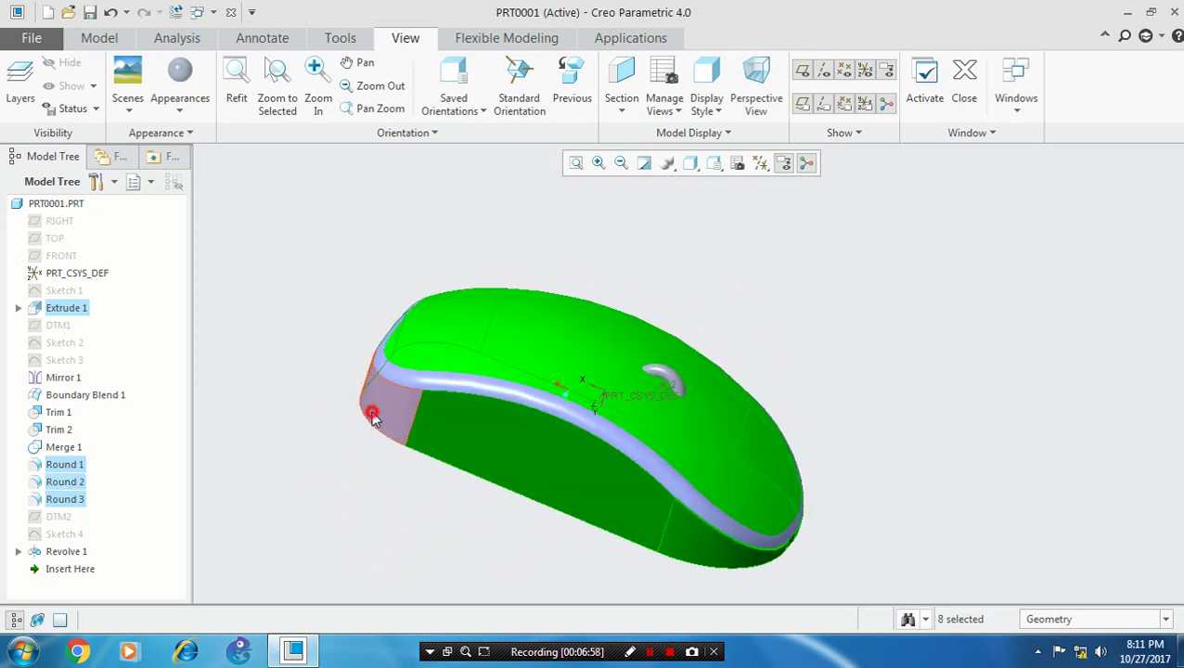
pyautogui.keyDown('ctrl'); pyautogui.click(481, 343); pyautogui.keyUp('ctrl')
pyautogui.click(189, 116)
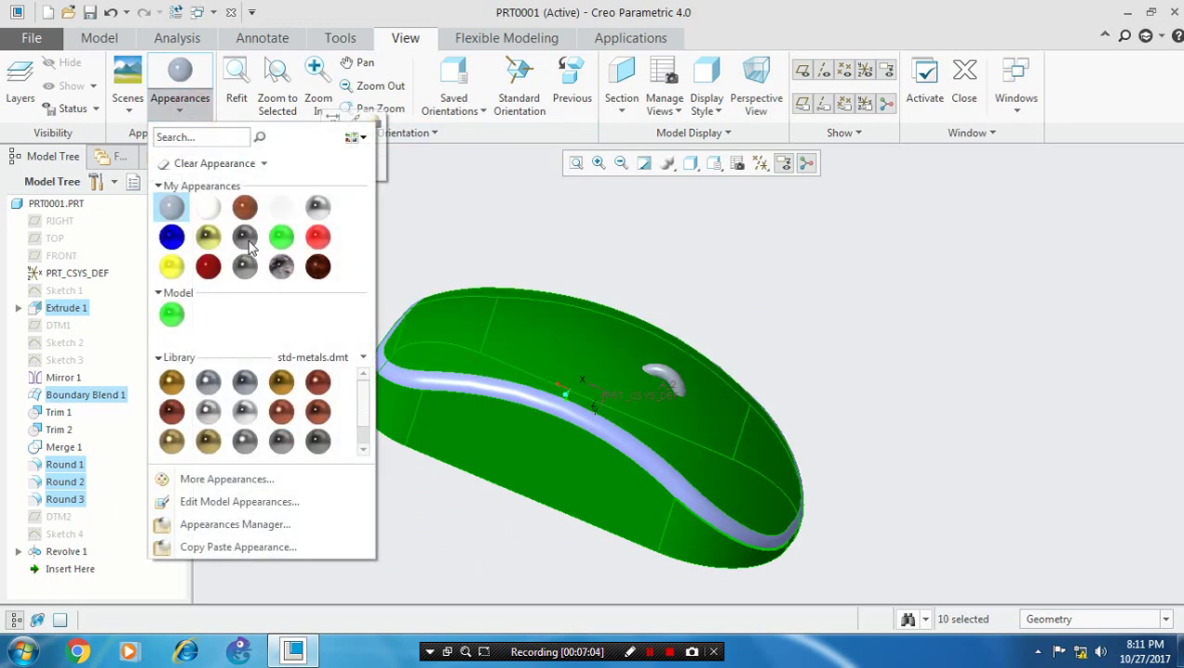
pyautogui.click(246, 240)
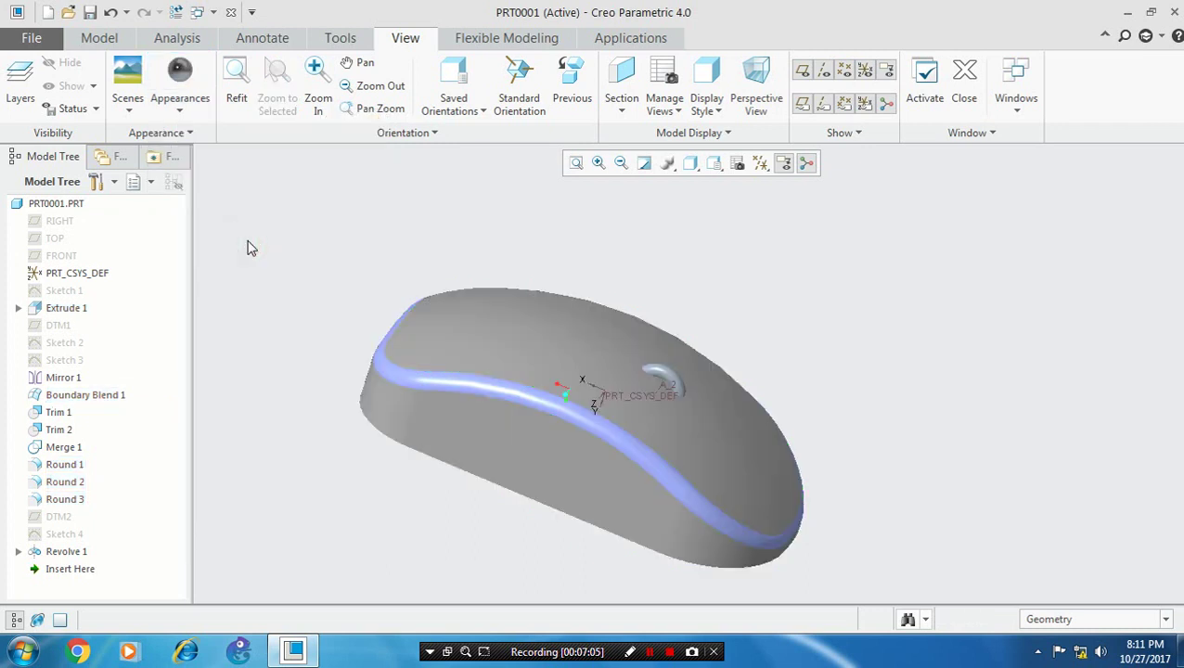
# Apply the reddish copper appearance from the std-metals.dmt library to all rounded faces around the mouse's upper edge
pyautogui.moveTo(396, 291)
pyautogui.mouseDown(button='middle')
pyautogui.moveTo(363, 279)
pyautogui.moveTo(381, 278)
pyautogui.mouseUp(button='middle')
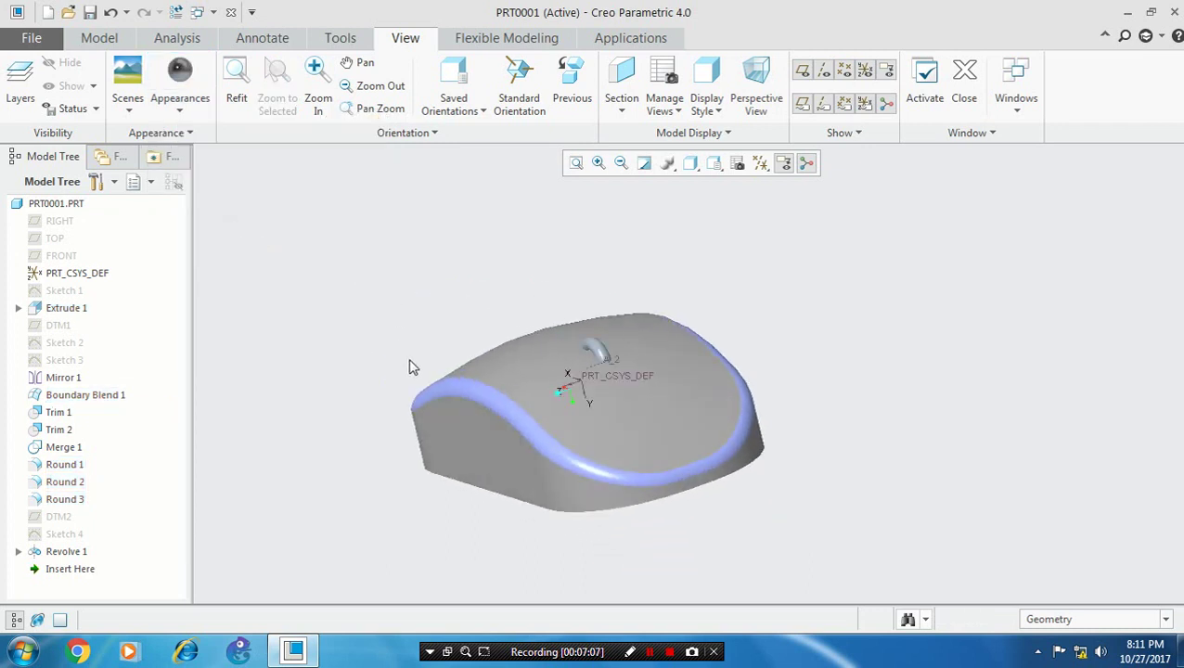
pyautogui.click(442, 384)
pyautogui.keyDown('ctrl'); pyautogui.click(555, 452); pyautogui.keyUp('ctrl')
pyautogui.keyDown('ctrl'); pyautogui.click(696, 470); pyautogui.keyUp('ctrl')
pyautogui.keyDown('ctrl'); pyautogui.click(703, 469); pyautogui.keyUp('ctrl')
pyautogui.keyDown('ctrl'); pyautogui.click(702, 470); pyautogui.keyUp('ctrl')
pyautogui.moveTo(719, 431); pyautogui.dragTo(662, 480, button='middle')
pyautogui.keyDown('ctrl'); pyautogui.click(598, 408); pyautogui.keyUp('ctrl')
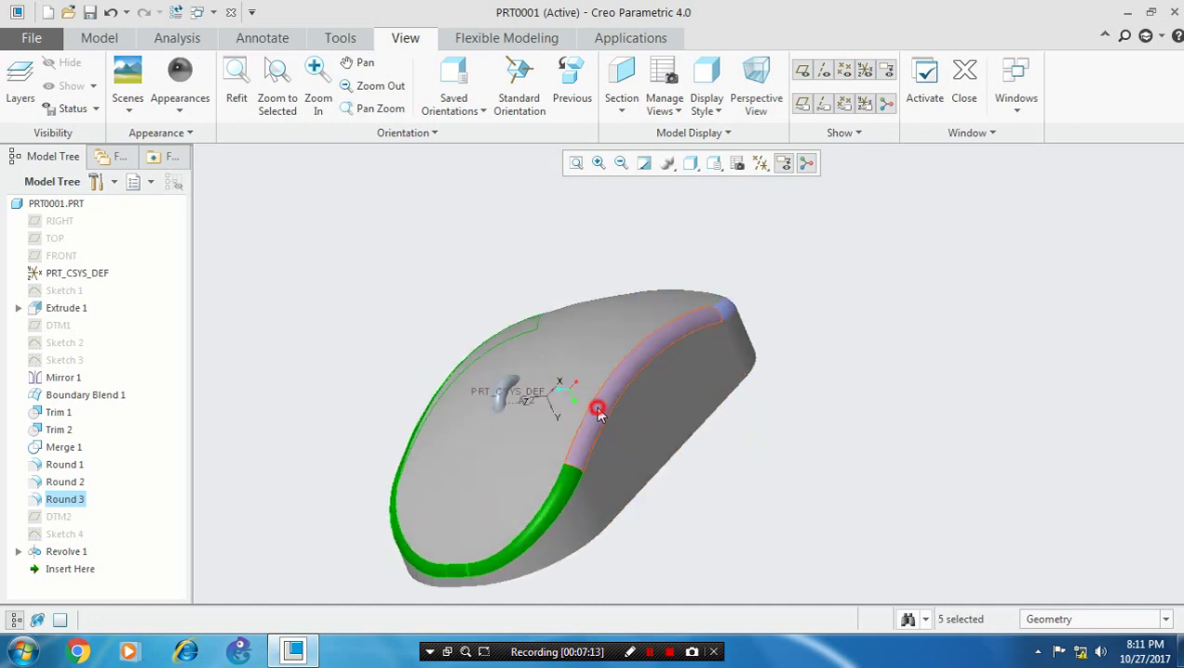
pyautogui.keyDown('ctrl'); pyautogui.click(730, 317); pyautogui.keyUp('ctrl')
pyautogui.moveTo(549, 491); pyautogui.dragTo(597, 533, button='middle')
pyautogui.keyDown('ctrl'); pyautogui.click(466, 417); pyautogui.keyUp('ctrl')
pyautogui.keyDown('ctrl'); pyautogui.click(437, 370); pyautogui.keyUp('ctrl')
pyautogui.moveTo(684, 530); pyautogui.dragTo(364, 332, button='middle')
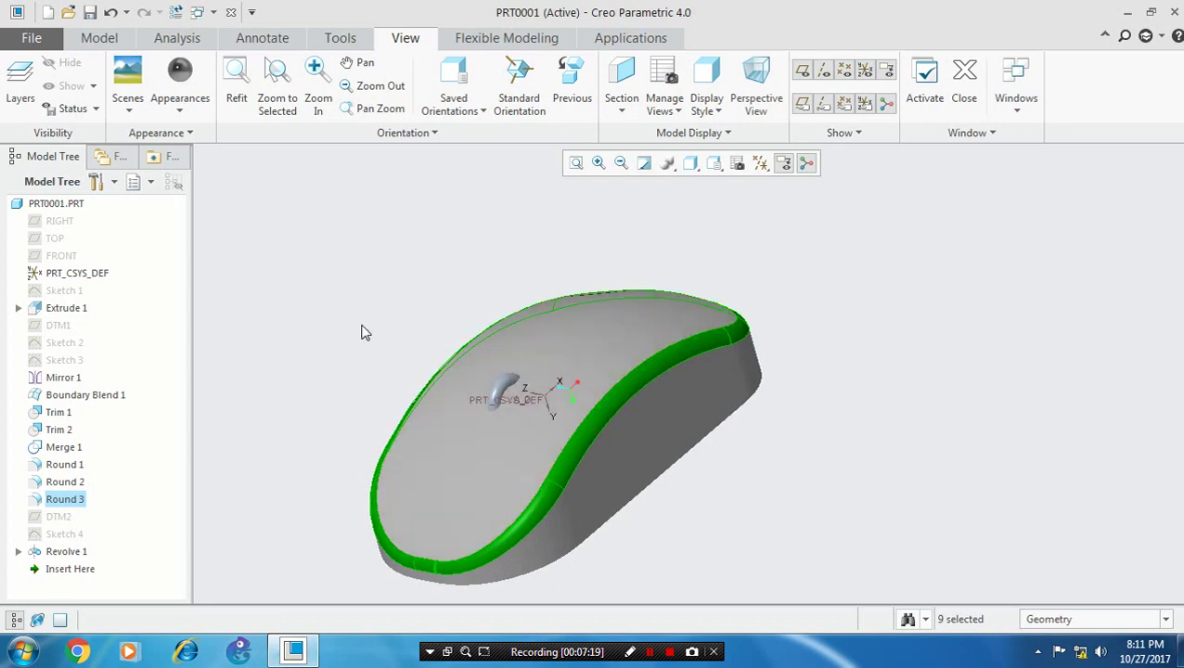
pyautogui.click(115, 116)
pyautogui.click(181, 120)
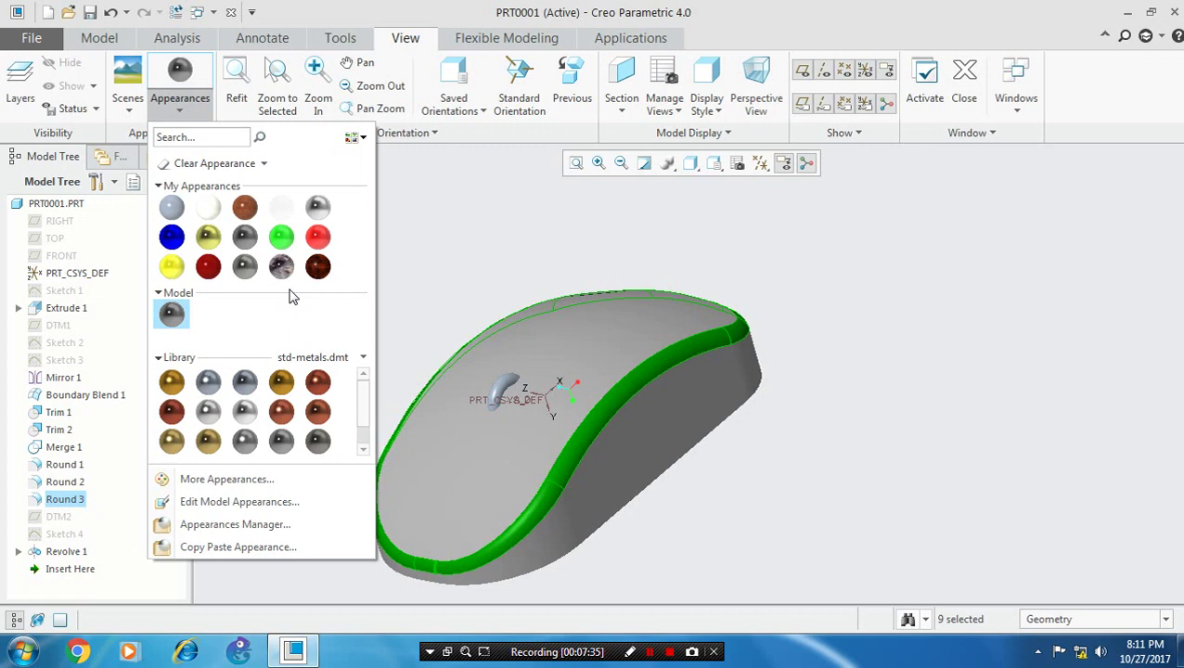
pyautogui.click(314, 384)
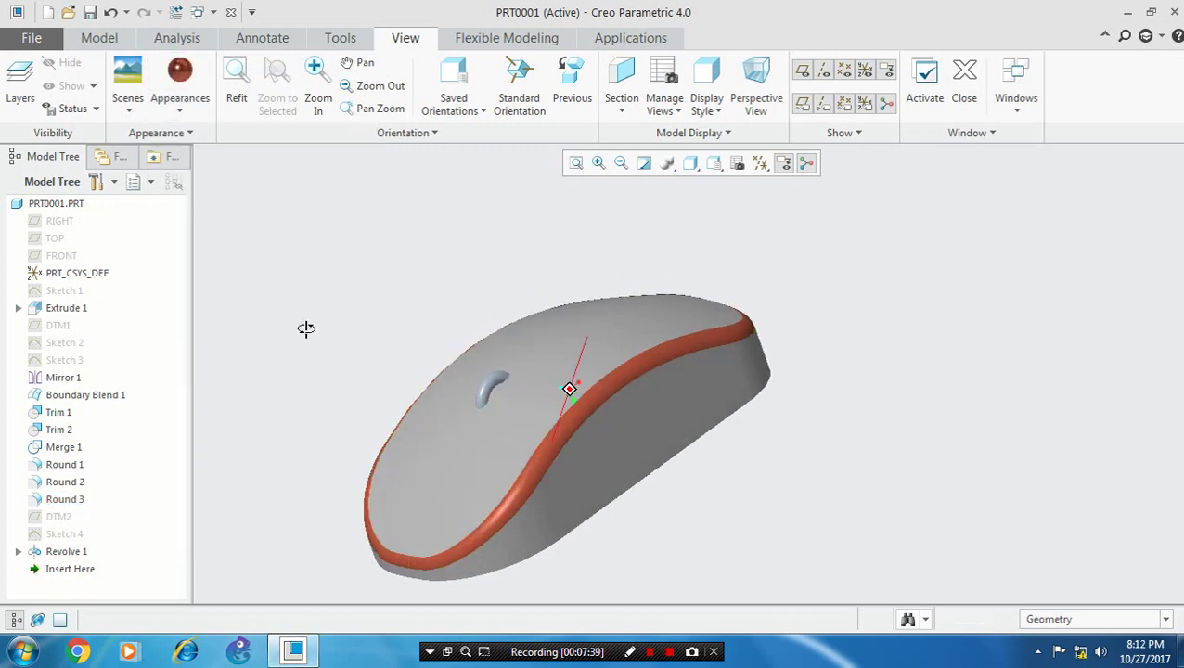
# Apply the red appearance from My Appearances to the revolved scroll wheel
pyautogui.click(487, 383)
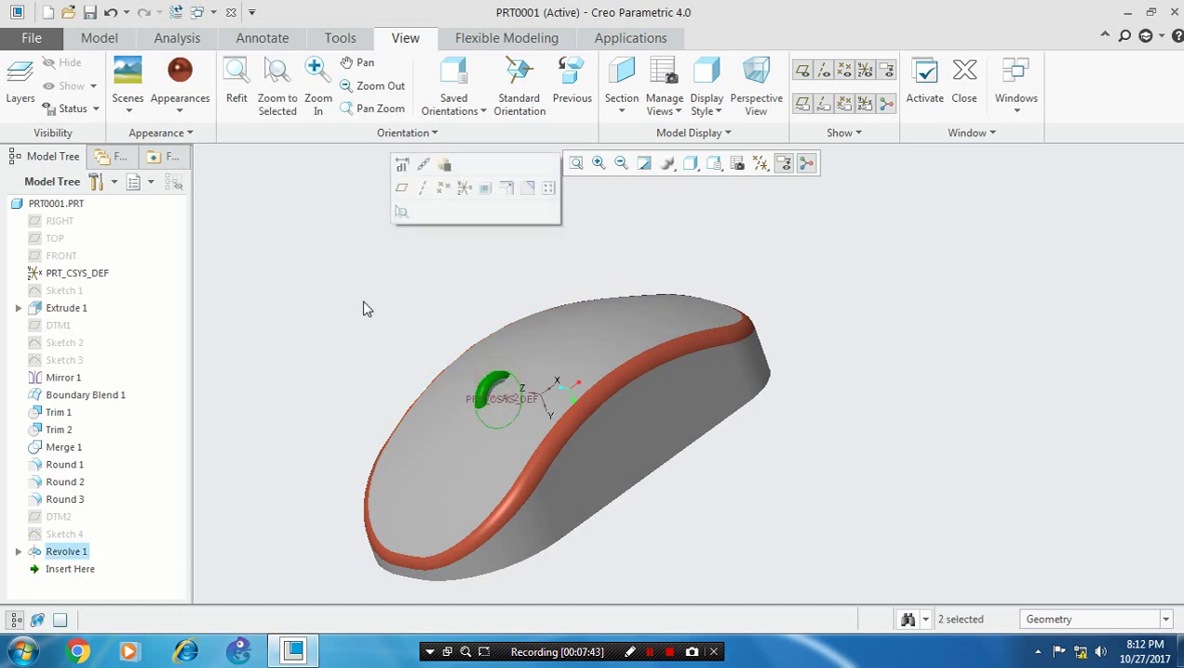
pyautogui.click(180, 113)
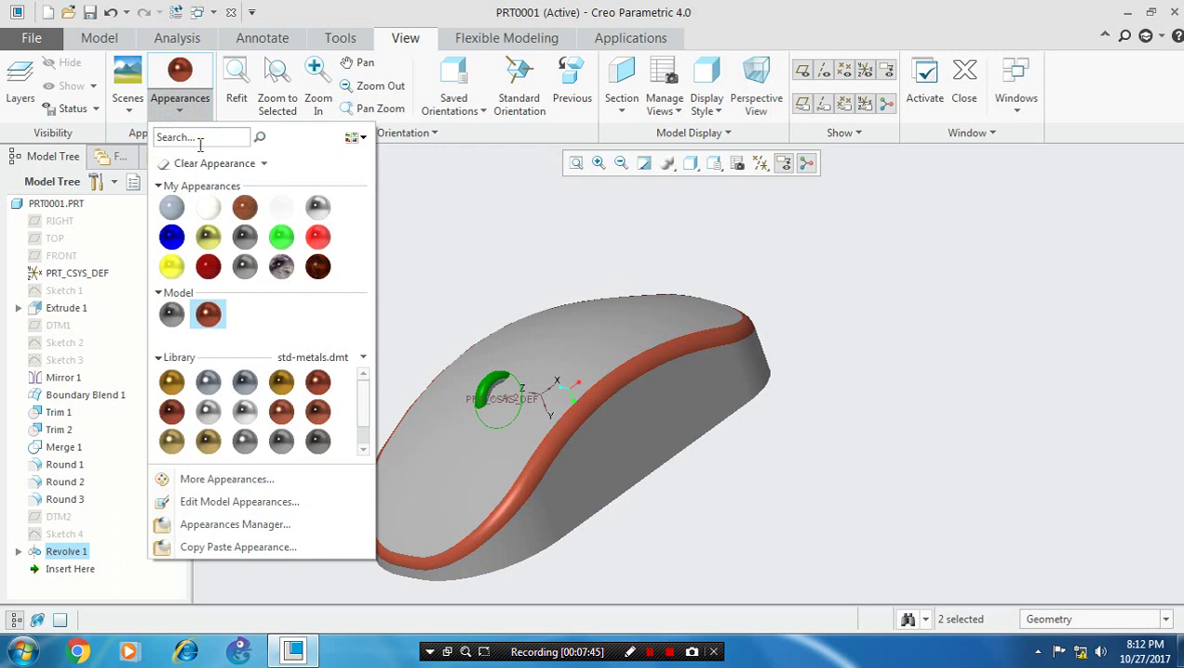
pyautogui.click(317, 236)
pyautogui.moveTo(377, 311)
pyautogui.mouseDown(button='middle')
pyautogui.moveTo(389, 301)
pyautogui.moveTo(467, 310)
pyautogui.moveTo(391, 300)
pyautogui.moveTo(352, 321)
pyautogui.mouseUp(button='middle')
pyautogui.scroll(-2, 410, 351)
pyautogui.scroll(2, 413, 351)
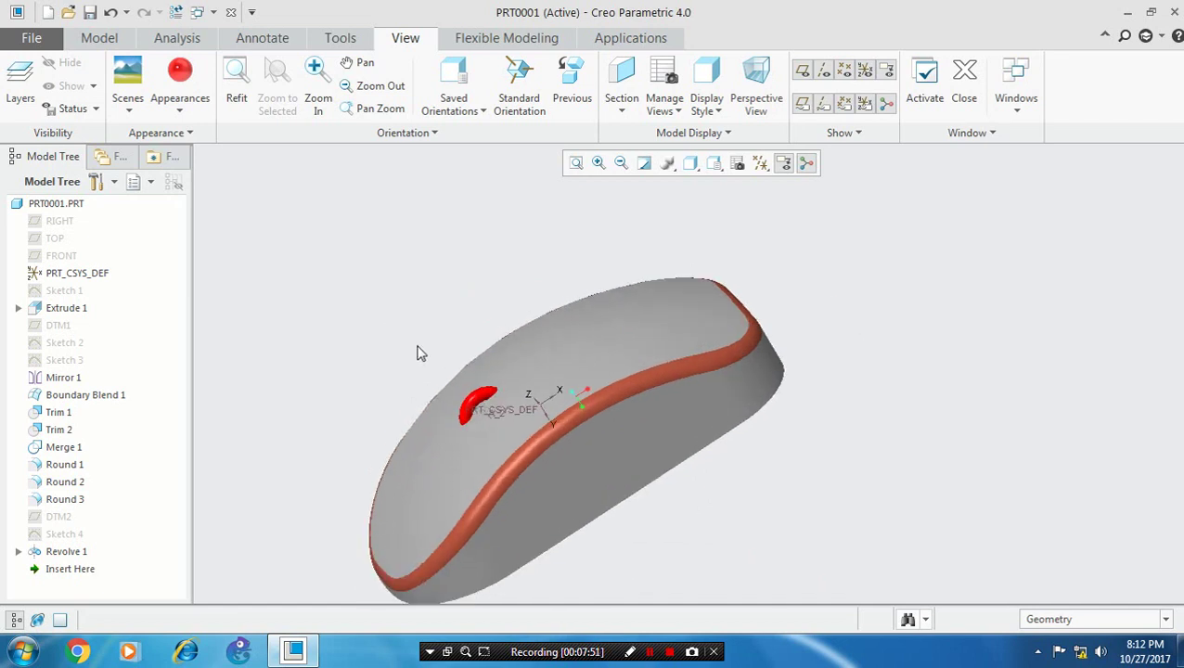
pyautogui.moveTo(417, 352); pyautogui.dragTo(467, 330, button='middle')
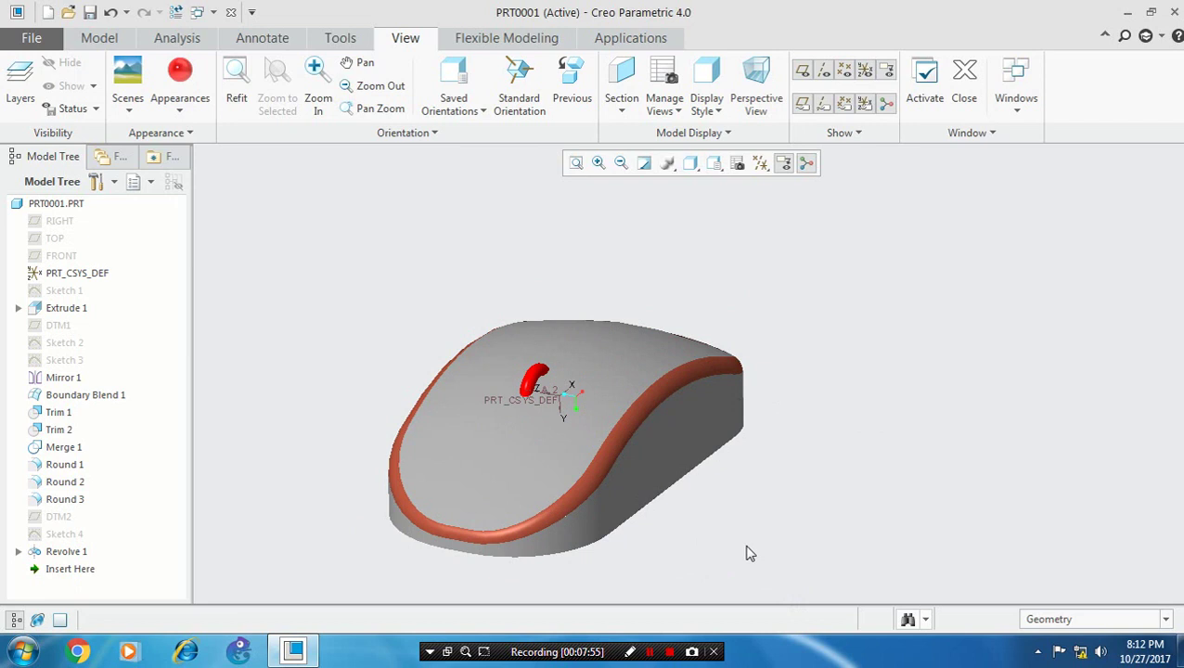
pyautogui.moveTo(691, 552); pyautogui.dragTo(581, 584, button='middle')
pyautogui.scroll(-3, 583, 590)
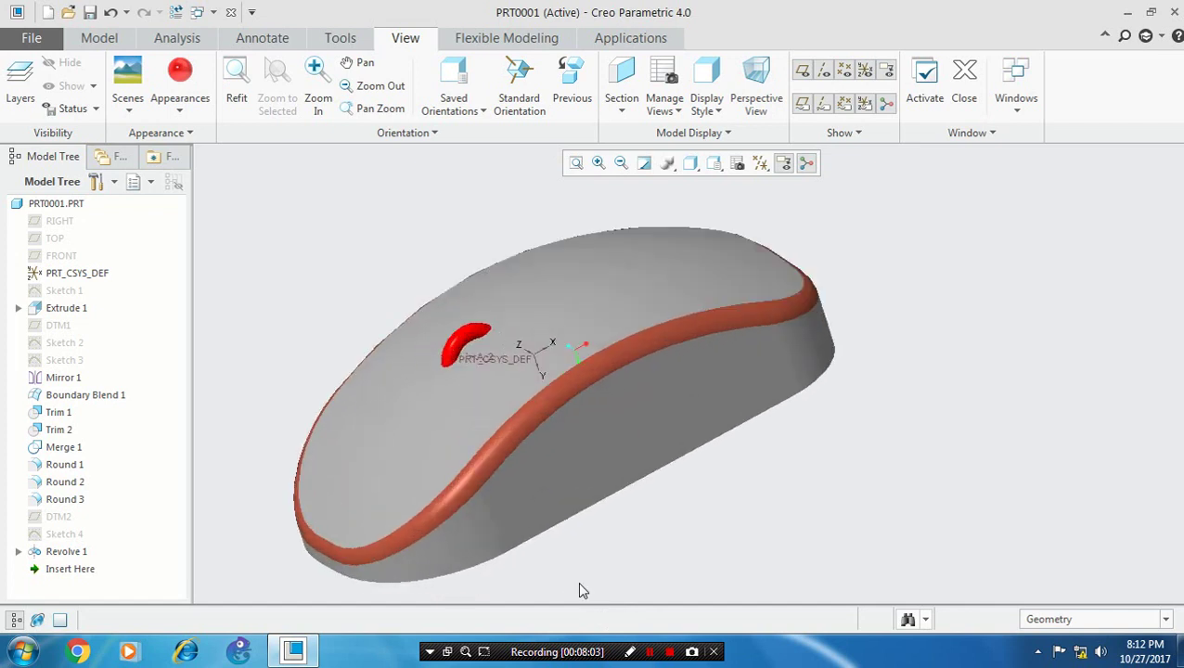